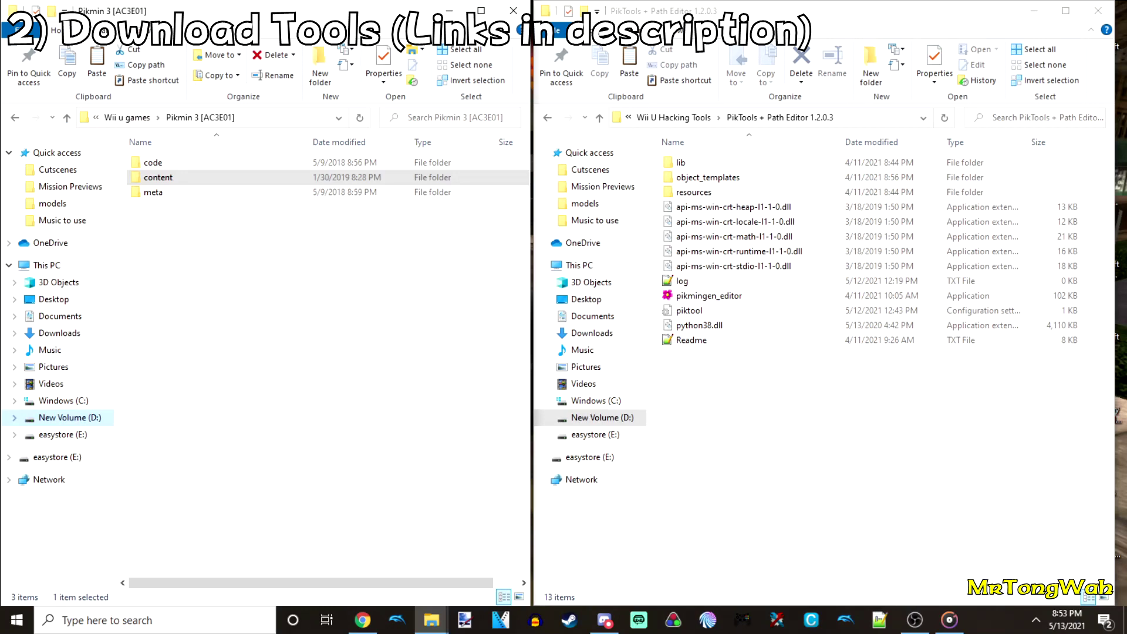
# Switch to Chrome and open the KillzXGaming/Switch-Toolbox GitHub page from the search results to view the repository.
pyautogui.click(363, 620)
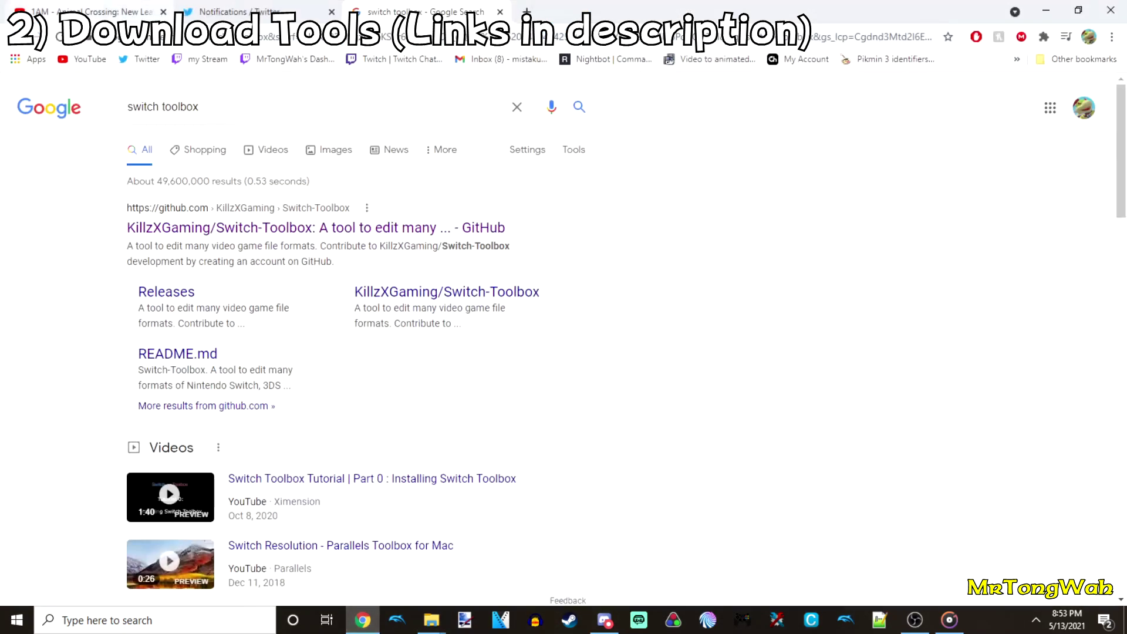
pyautogui.click(234, 228)
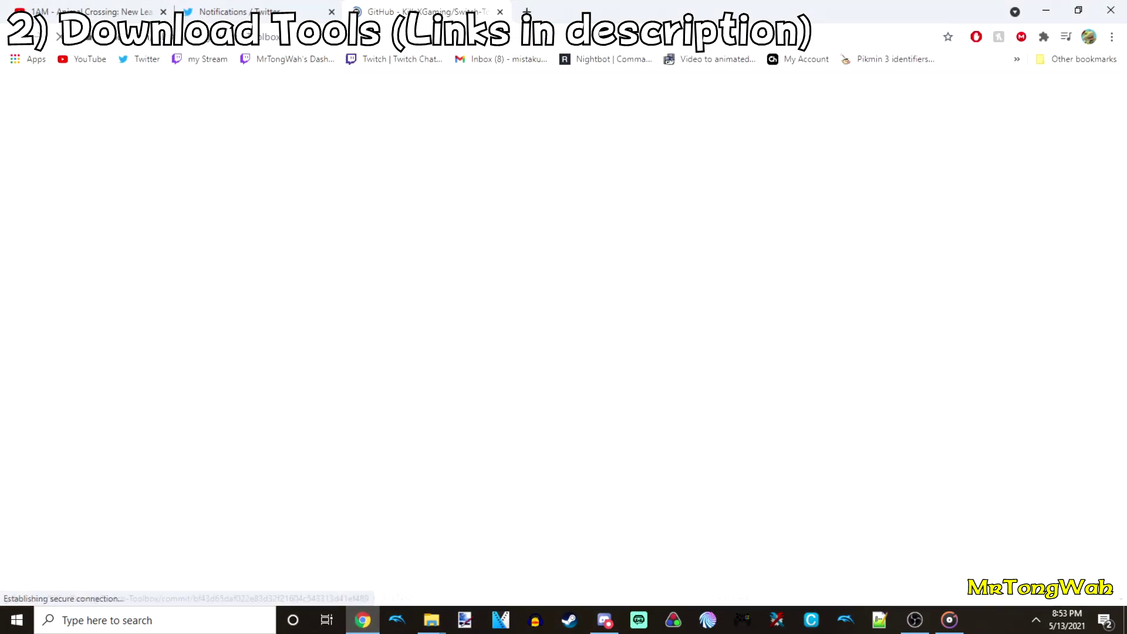
pyautogui.scroll(-8, 446, 352)
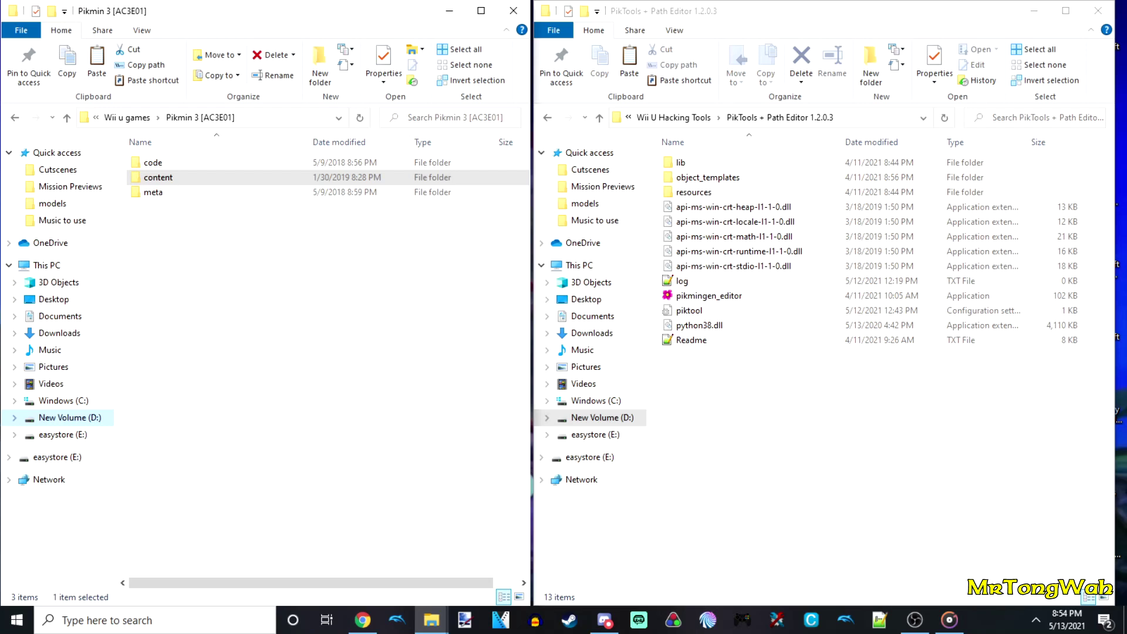
# Switch to Discord and examine the Pikmin 3 Generators and Path editor v1.2.0.3 post in the pikmin-tools channel.
pyautogui.click(605, 620)
pyautogui.scroll(2, 587, 294)
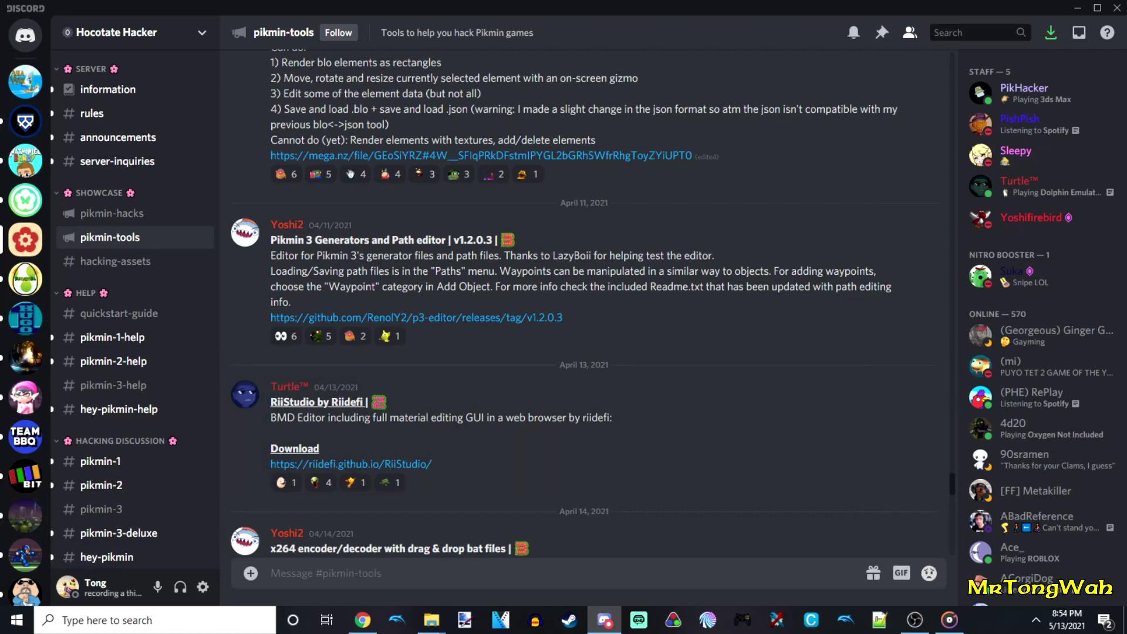
pyautogui.click(604, 620)
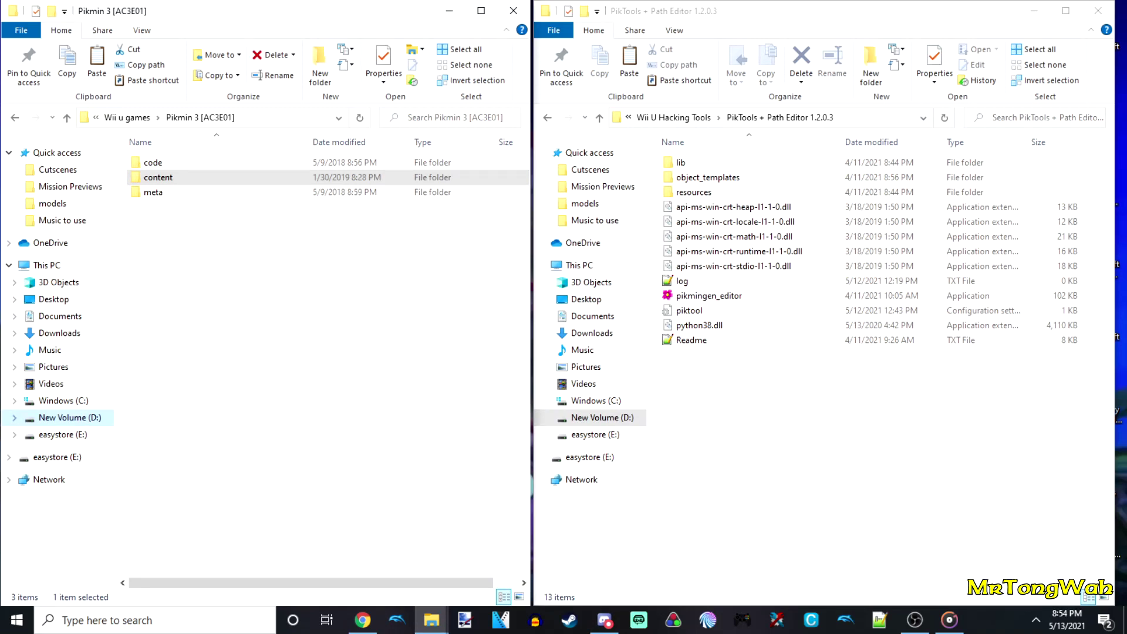
# Open the CMCmn folder inside the content folder of the Pikmin 3 [AC3E01] game dump.
pyautogui.click(126, 117)
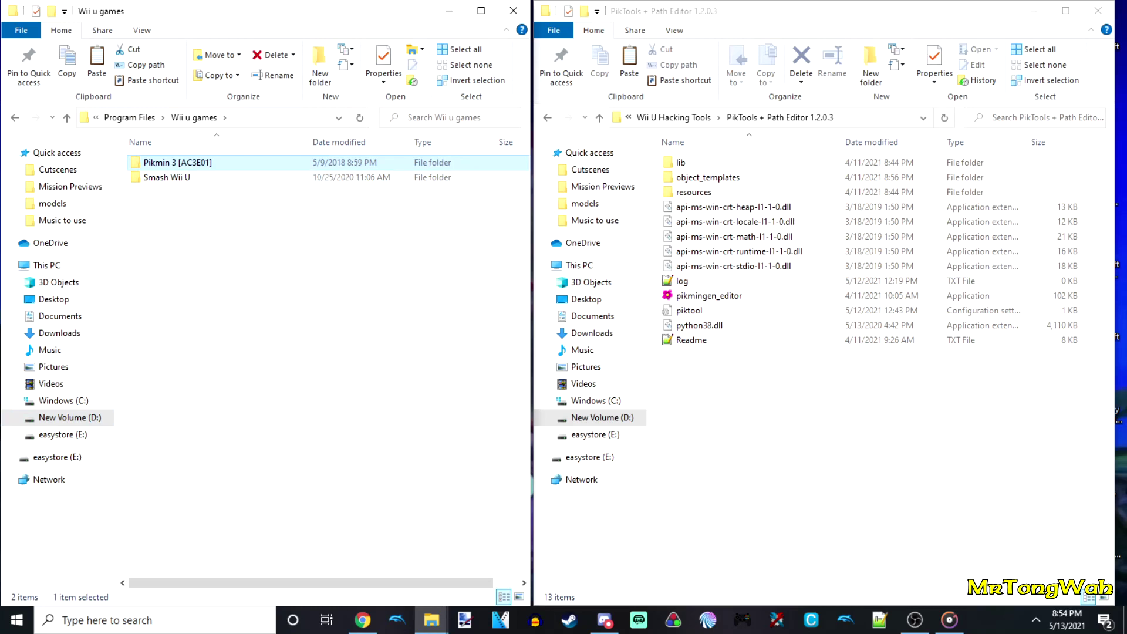
pyautogui.doubleClick(176, 163)
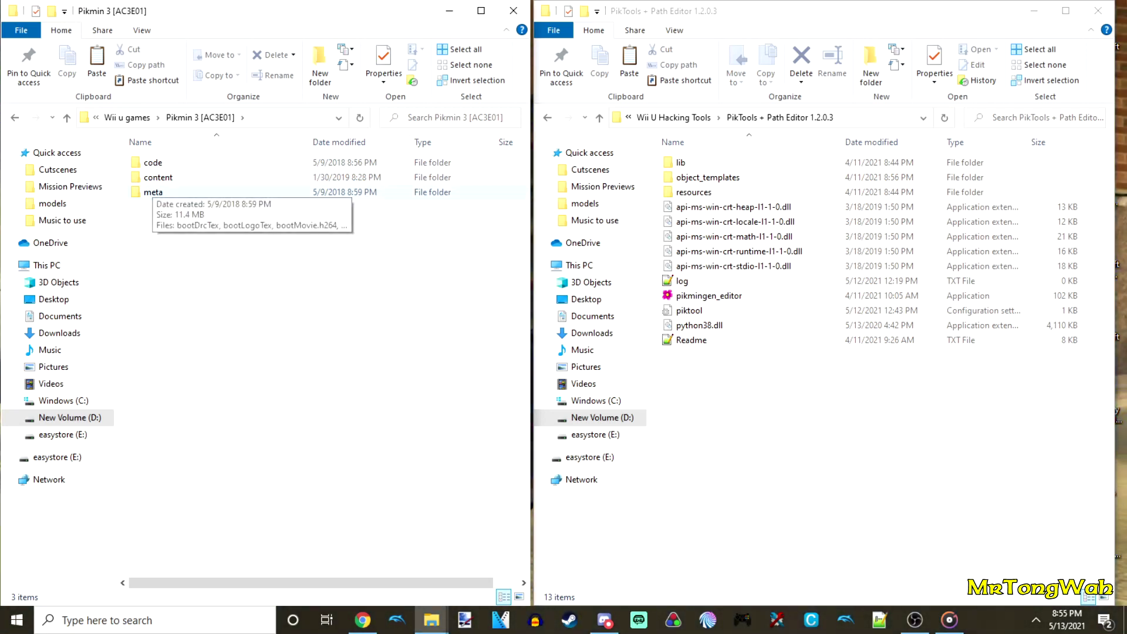
pyautogui.doubleClick(158, 177)
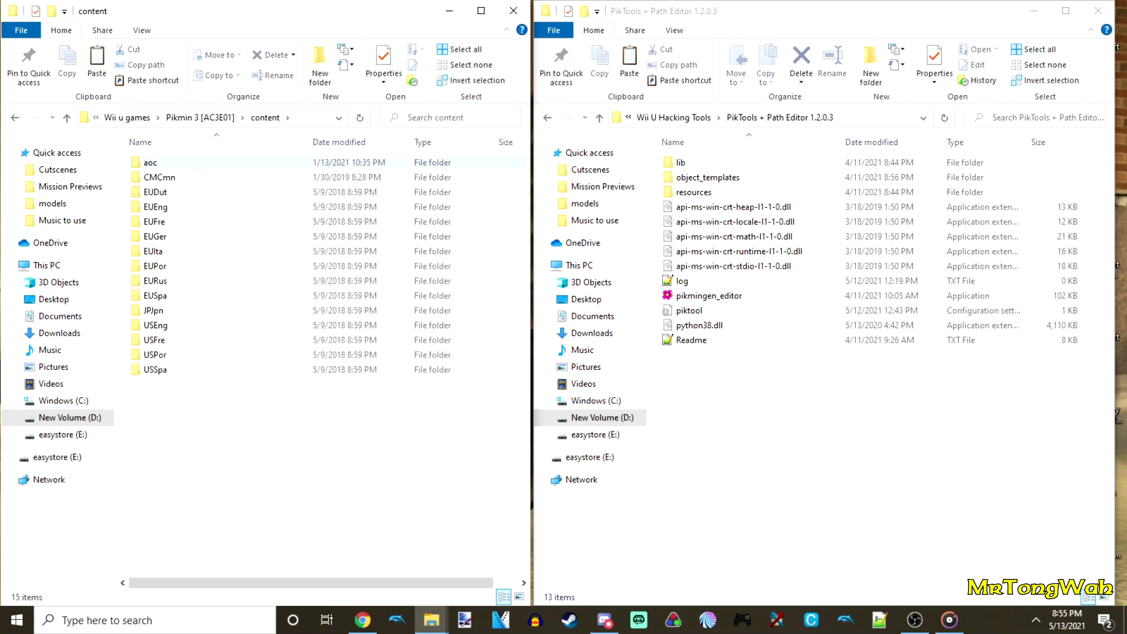
pyautogui.moveTo(172, 421); pyautogui.dragTo(159, 196)
pyautogui.click(202, 420)
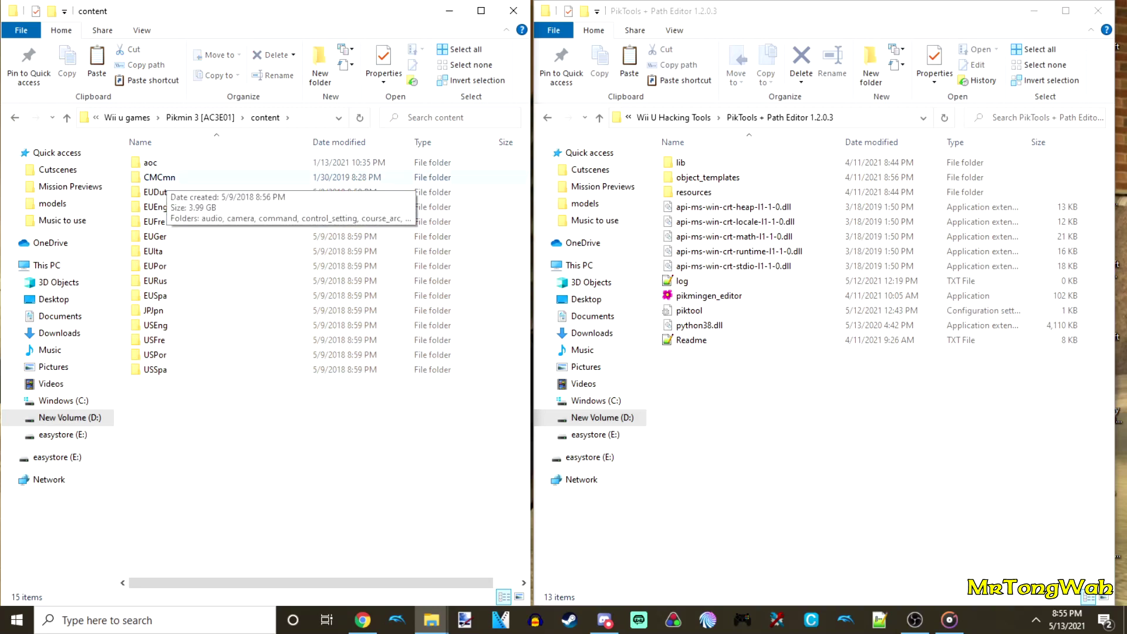
pyautogui.doubleClick(159, 177)
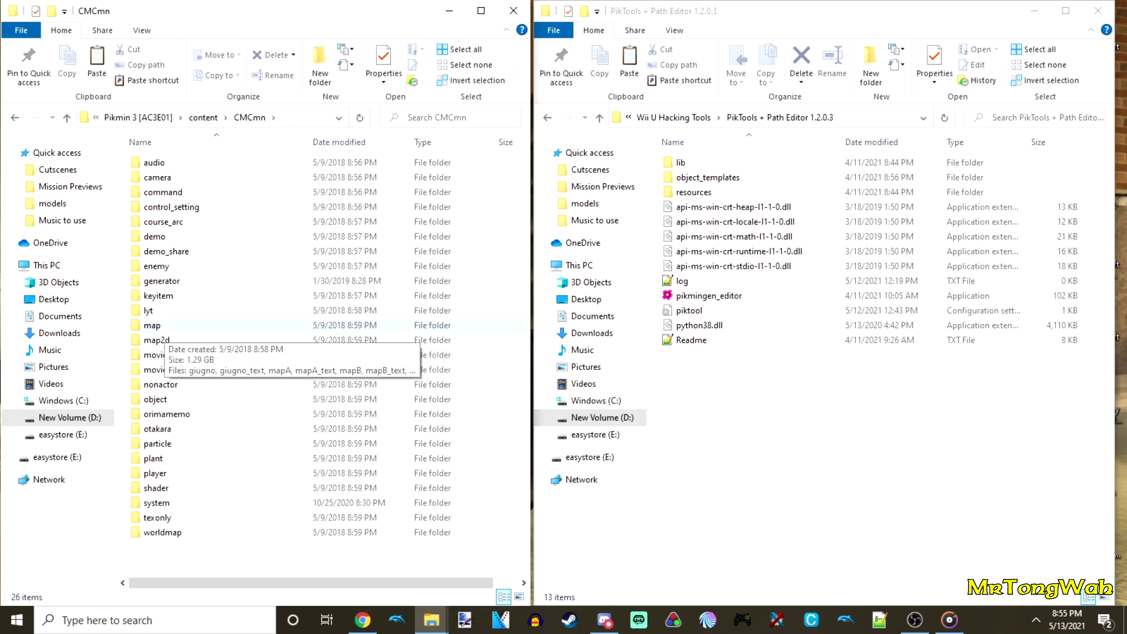
# Examine the SZS files in CMCmn's map folder and return to CMCmn.
pyautogui.doubleClick(159, 325)
pyautogui.scroll(-6, 329, 361)
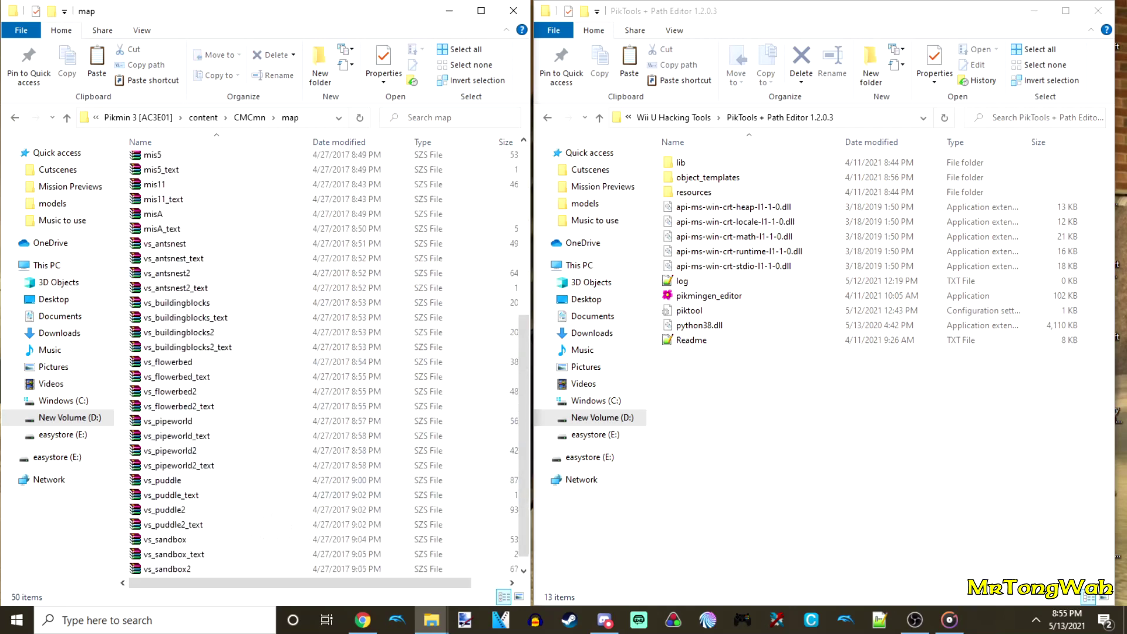
pyautogui.scroll(5, 328, 361)
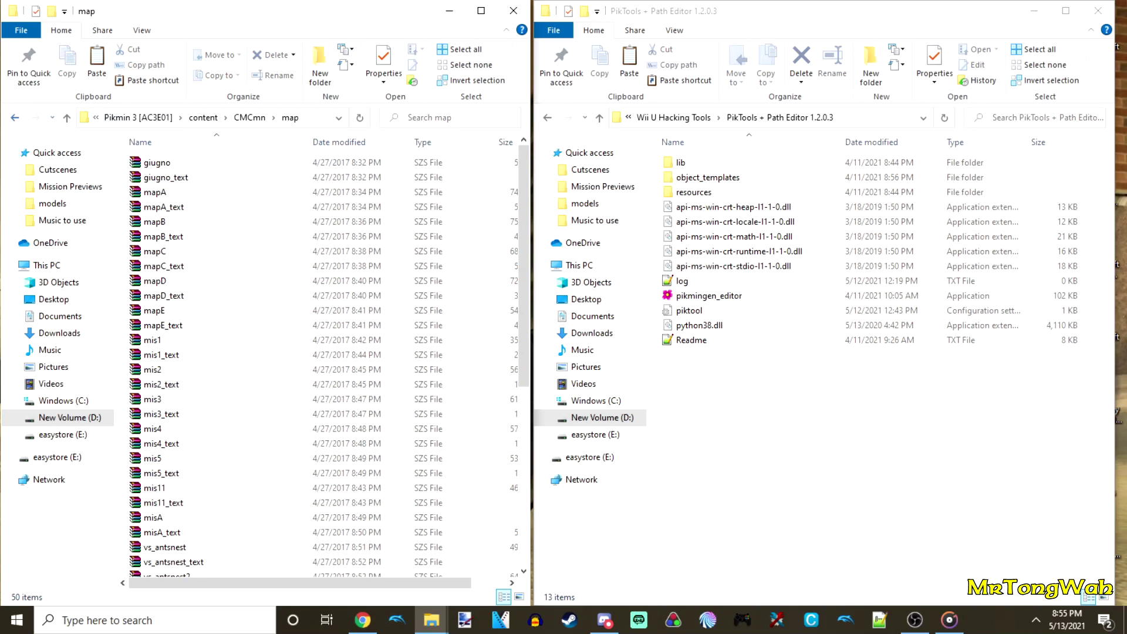
pyautogui.click(14, 117)
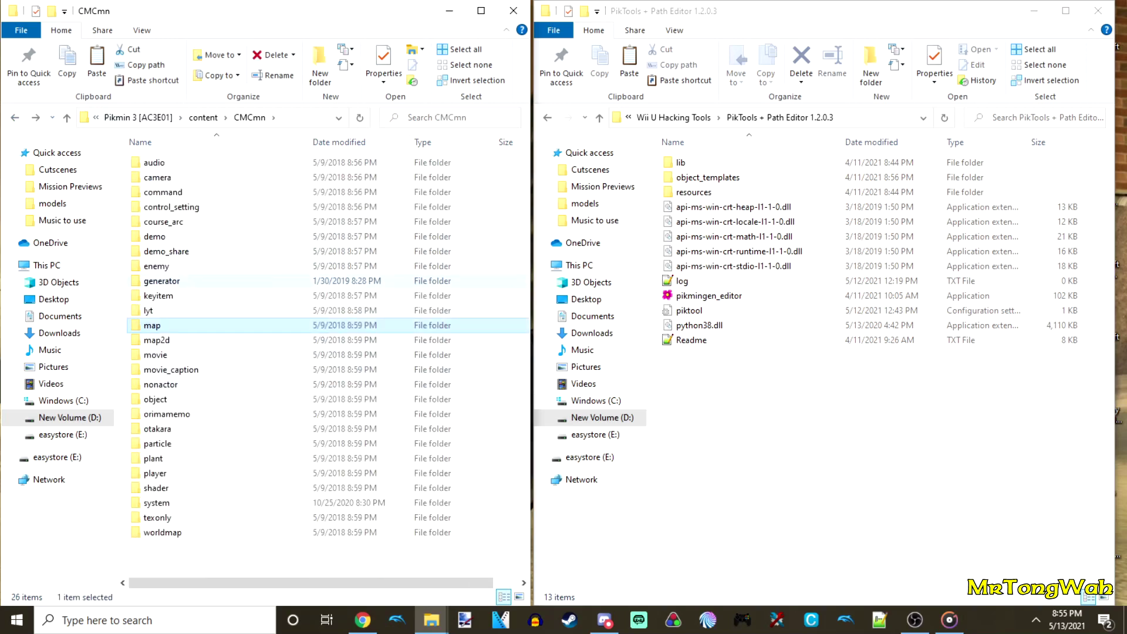
# Open CMCmn's generator folder and look over the map folders from mapA to mapE.
pyautogui.doubleClick(176, 282)
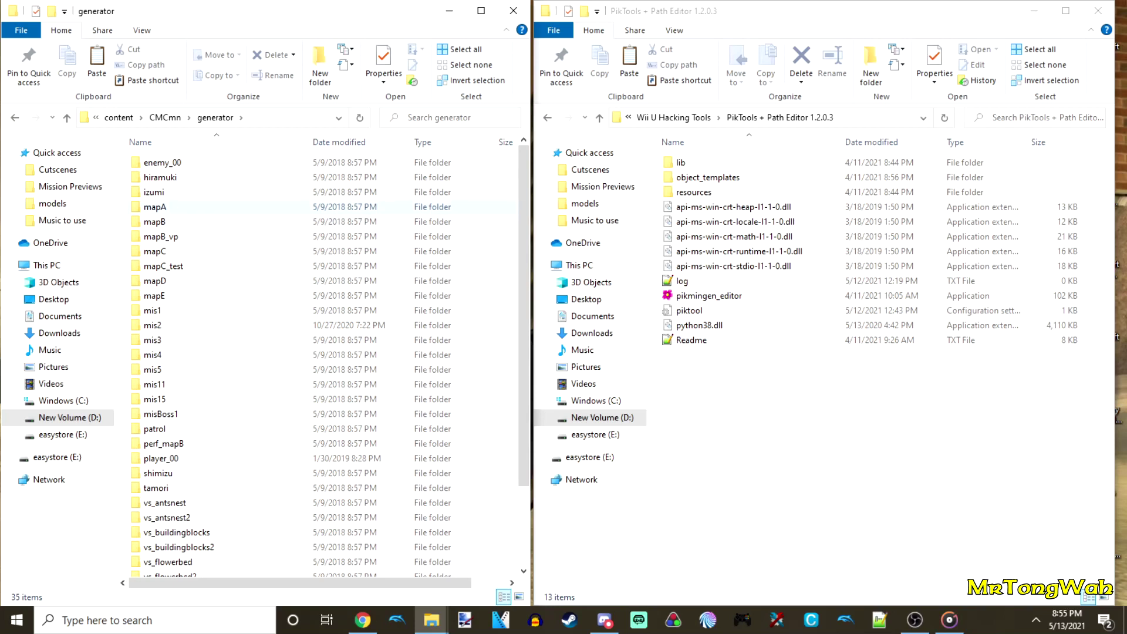
pyautogui.click(155, 222)
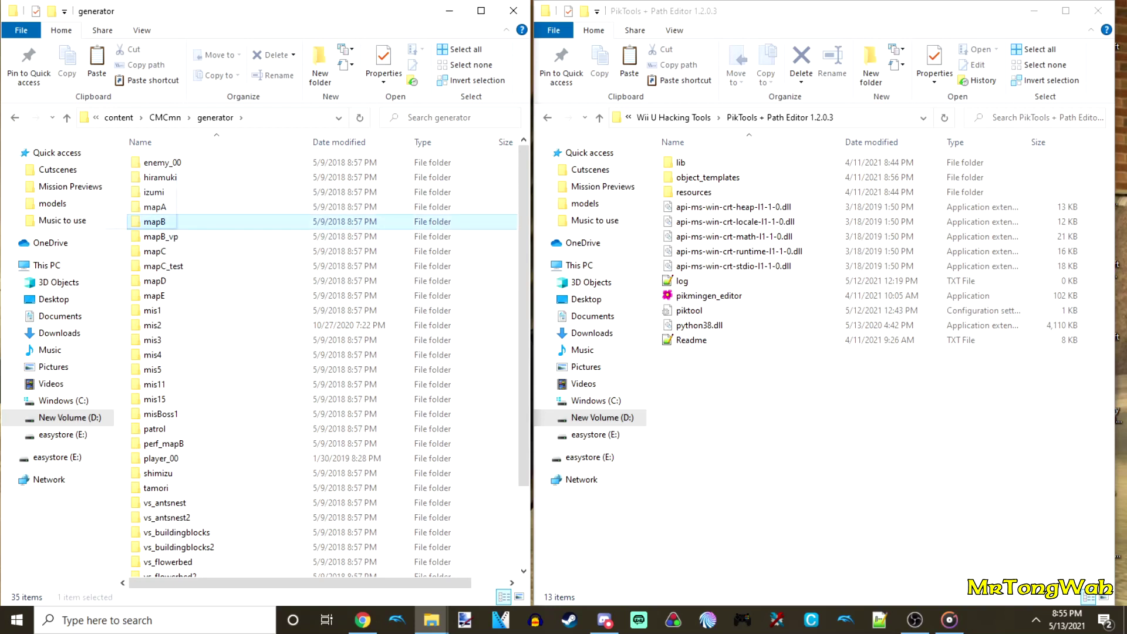
pyautogui.click(155, 207)
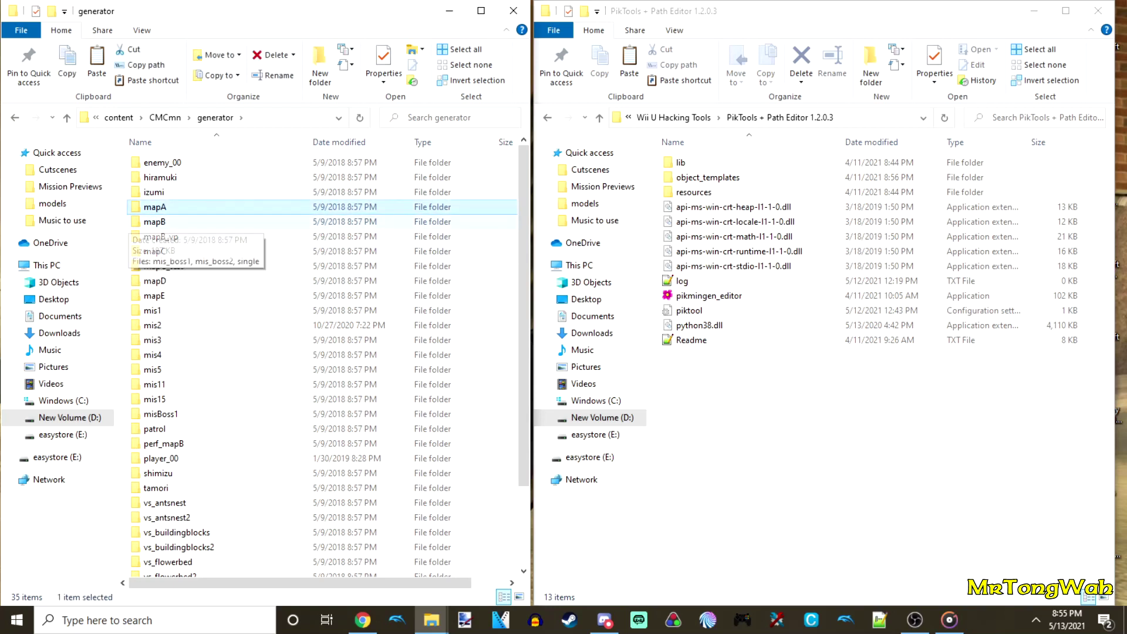
pyautogui.click(122, 224)
pyautogui.moveTo(123, 208); pyautogui.dragTo(208, 280)
pyautogui.click(207, 280)
pyautogui.scroll(-1, 323, 361)
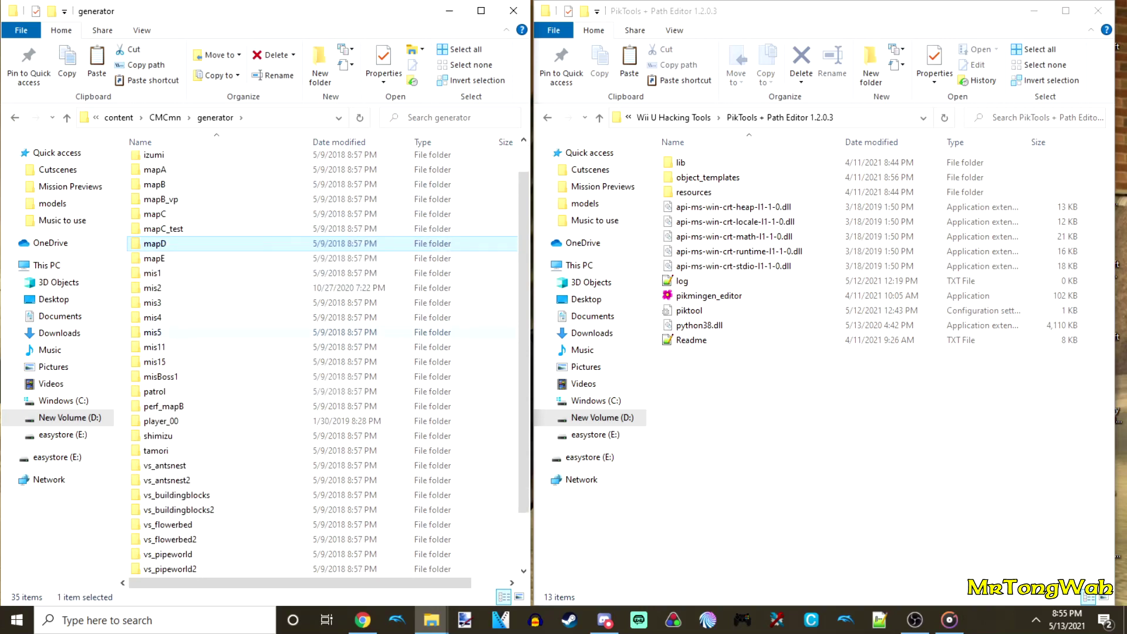
pyautogui.click(123, 258)
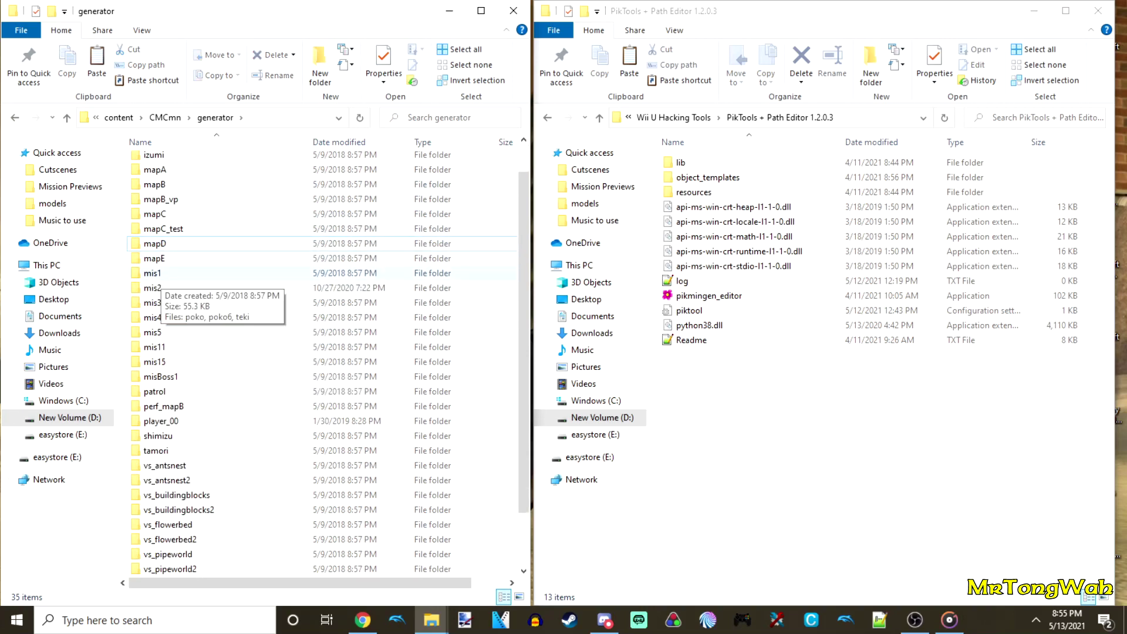
# Look over the mission folders mis1 to mis5 in the generator folder.
pyautogui.click(136, 272)
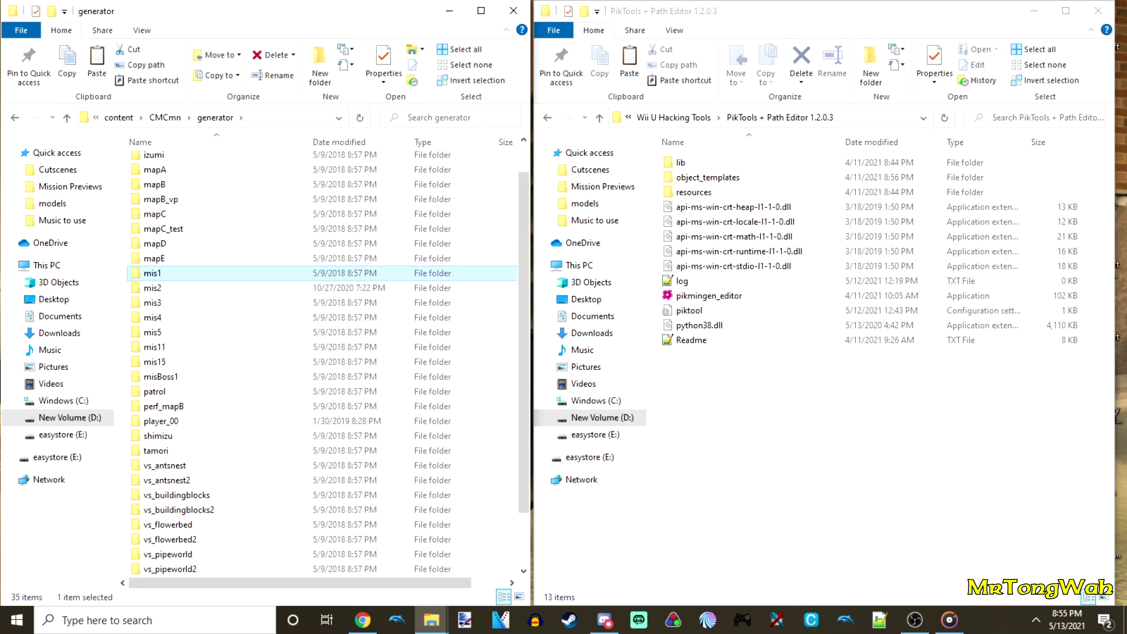
pyautogui.click(186, 285)
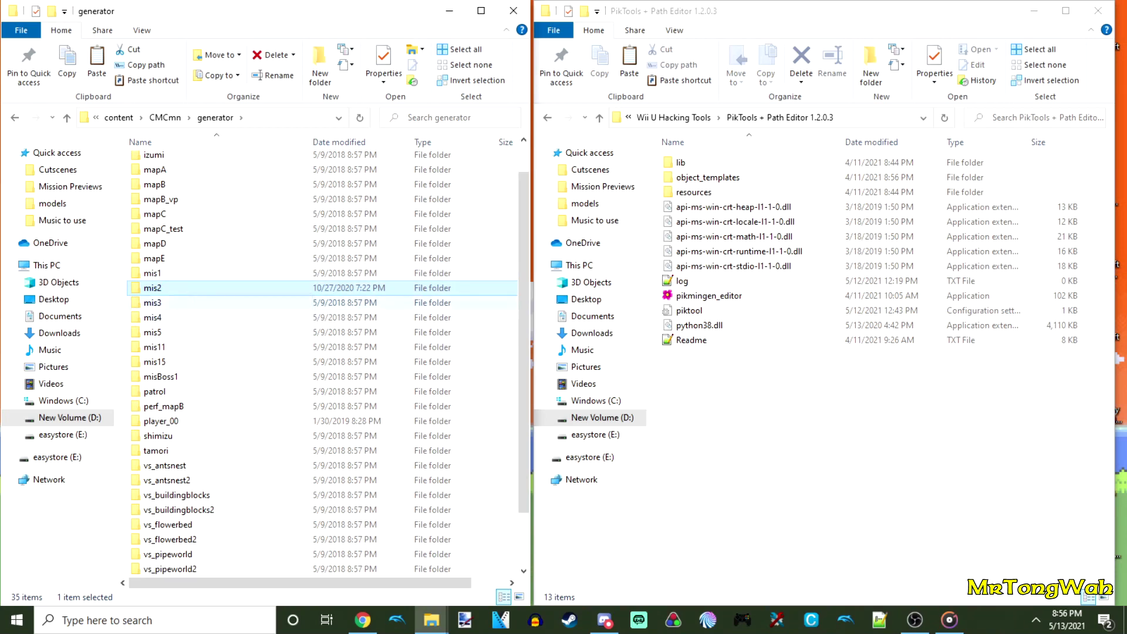
pyautogui.click(187, 305)
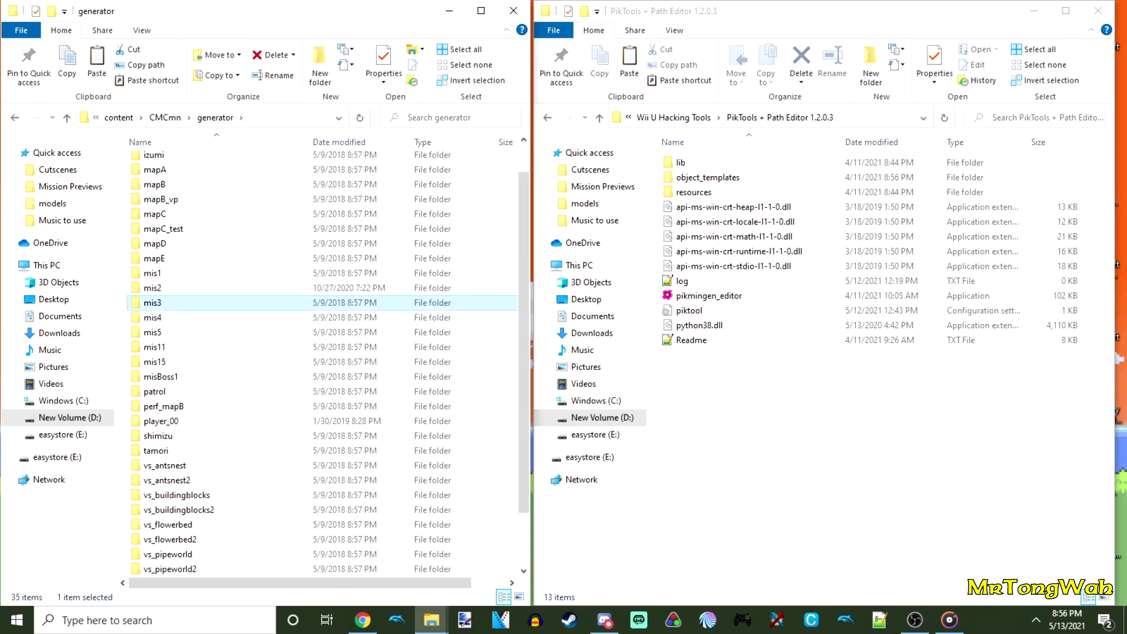
pyautogui.click(210, 320)
pyautogui.click(210, 332)
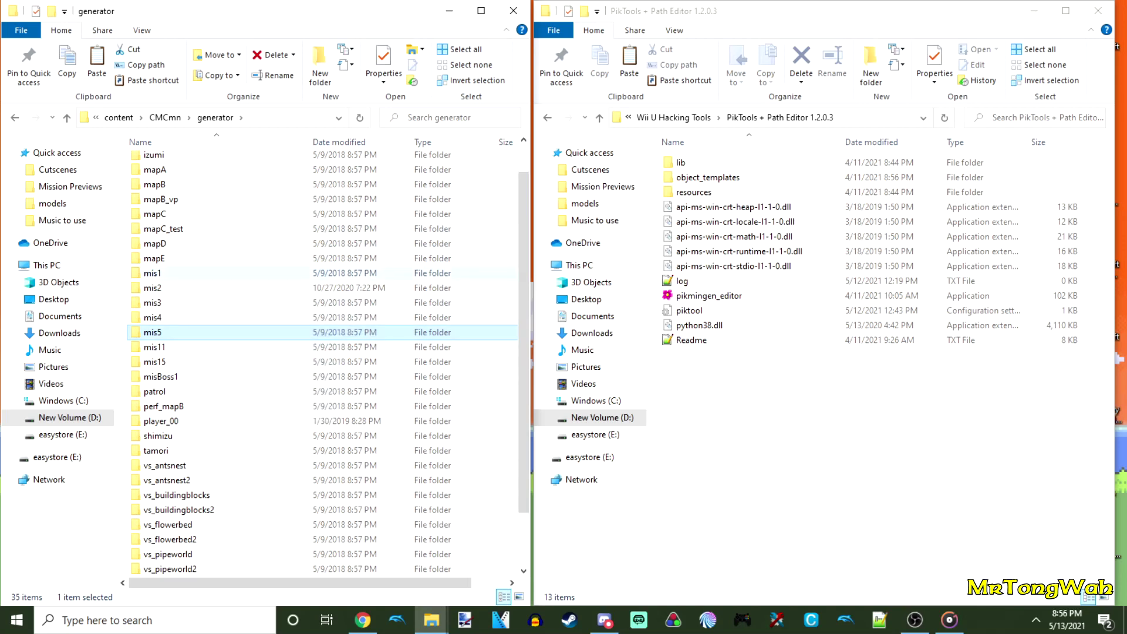
# Open the mis1 folder and look at its SZS files.
pyautogui.click(158, 273)
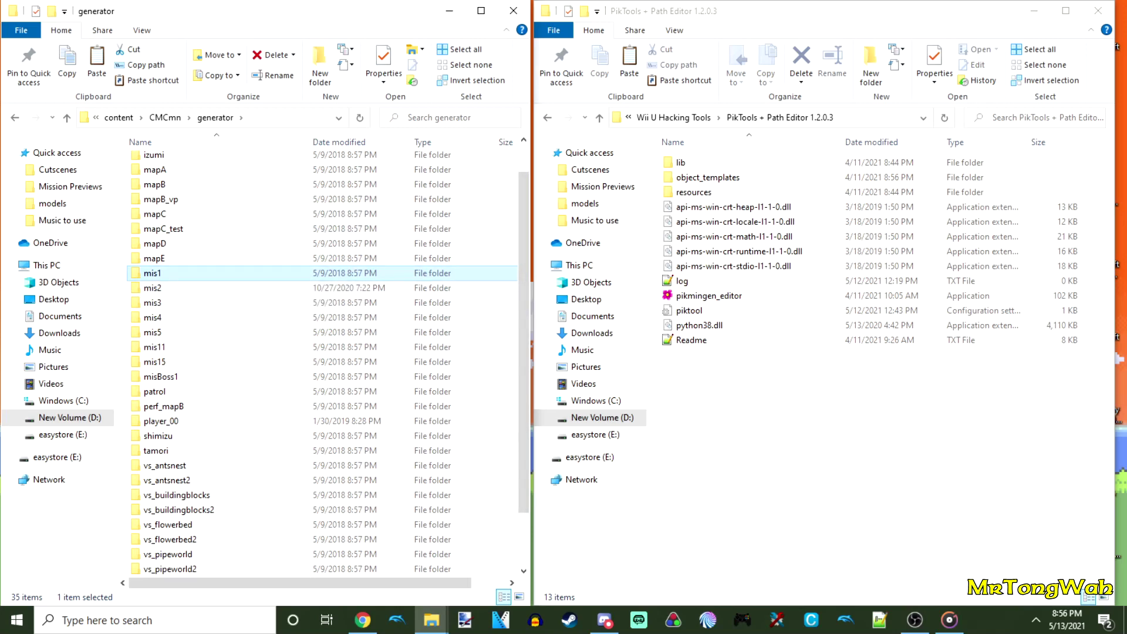
pyautogui.press('Return')
pyautogui.moveTo(199, 239); pyautogui.dragTo(147, 178)
pyautogui.click(198, 235)
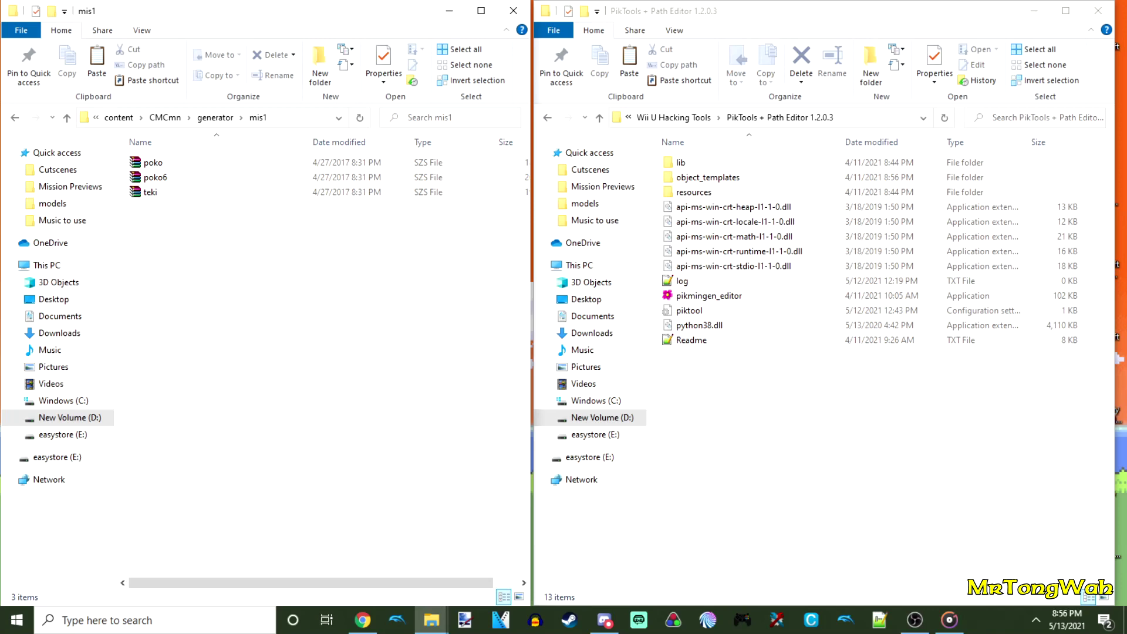
# Launch Switch Toolbox, load poko.szs from the mis1 folder into it and expand the archive.
pyautogui.click(777, 620)
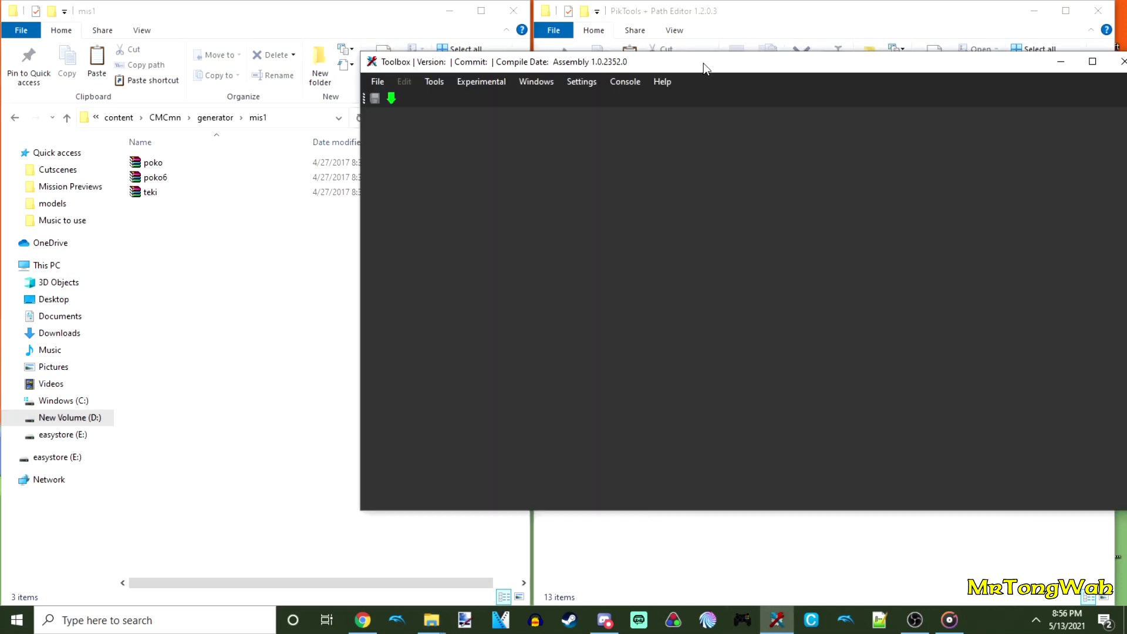
pyautogui.moveTo(658, 64); pyautogui.dragTo(722, 62)
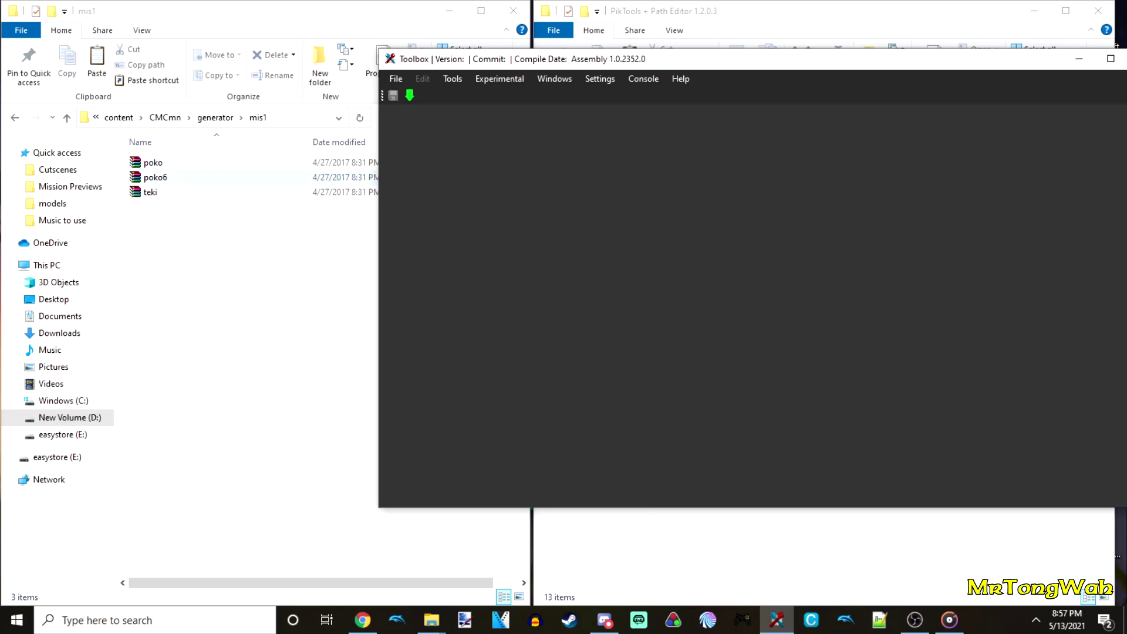
pyautogui.click(153, 163)
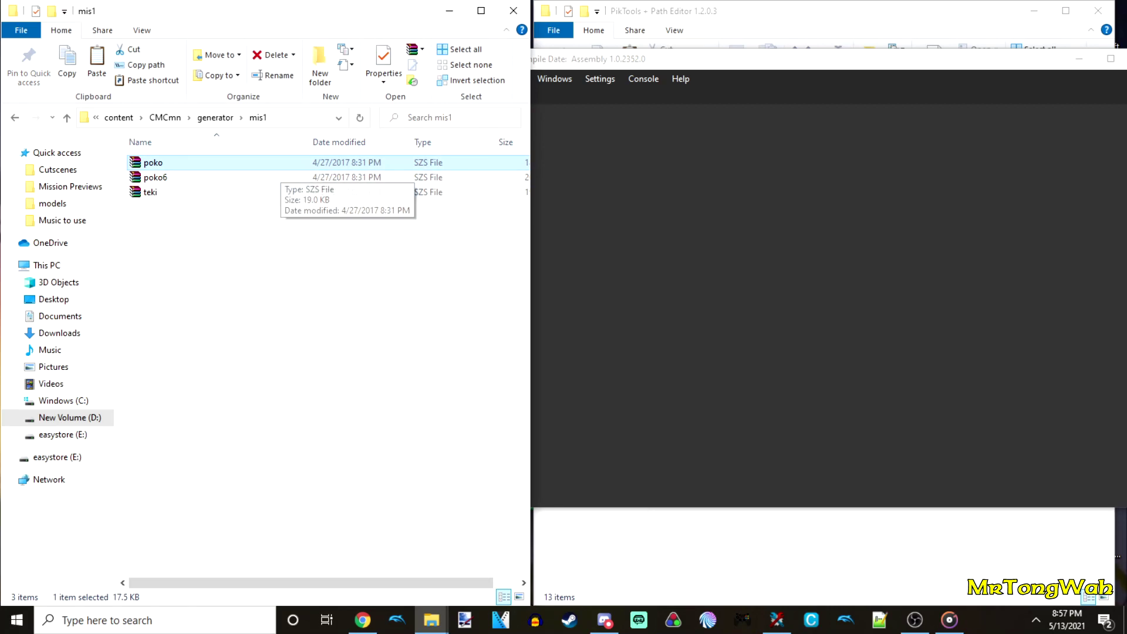
pyautogui.moveTo(154, 162); pyautogui.dragTo(227, 188)
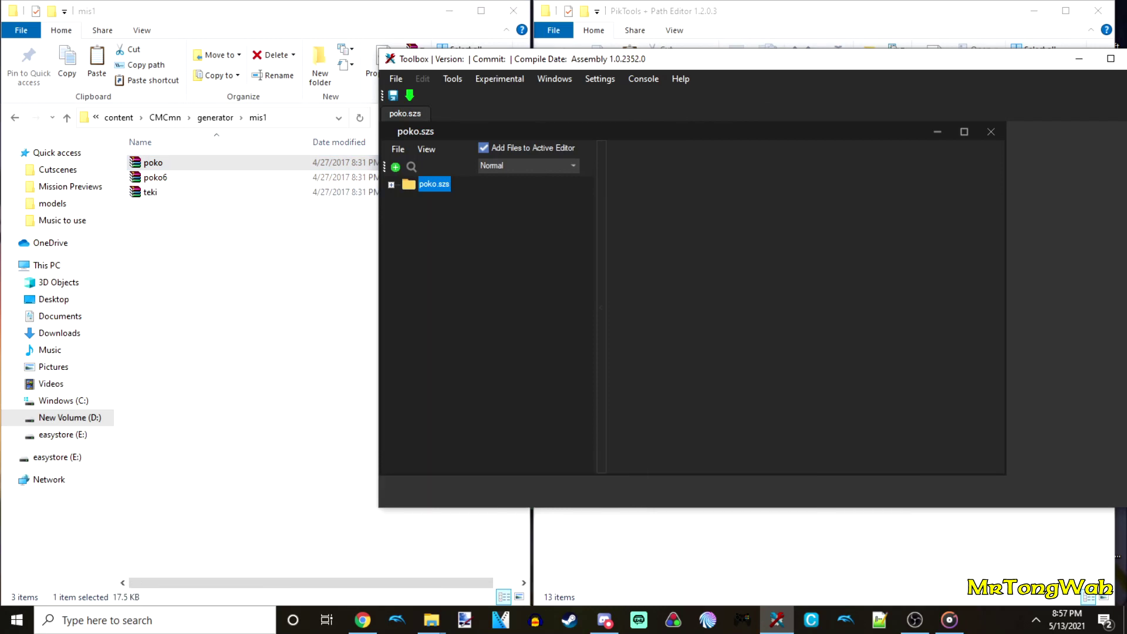
pyautogui.click(391, 184)
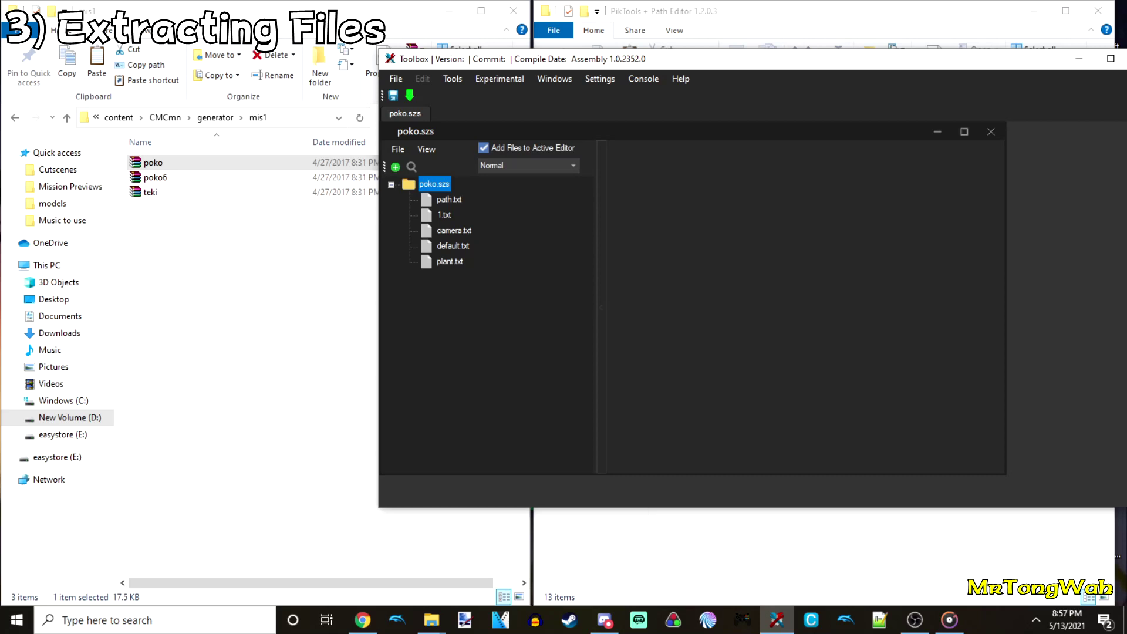
# Look through default.txt, 1.txt, path.txt, camera.txt and plant.txt inside the poko.szs archive.
pyautogui.click(453, 246)
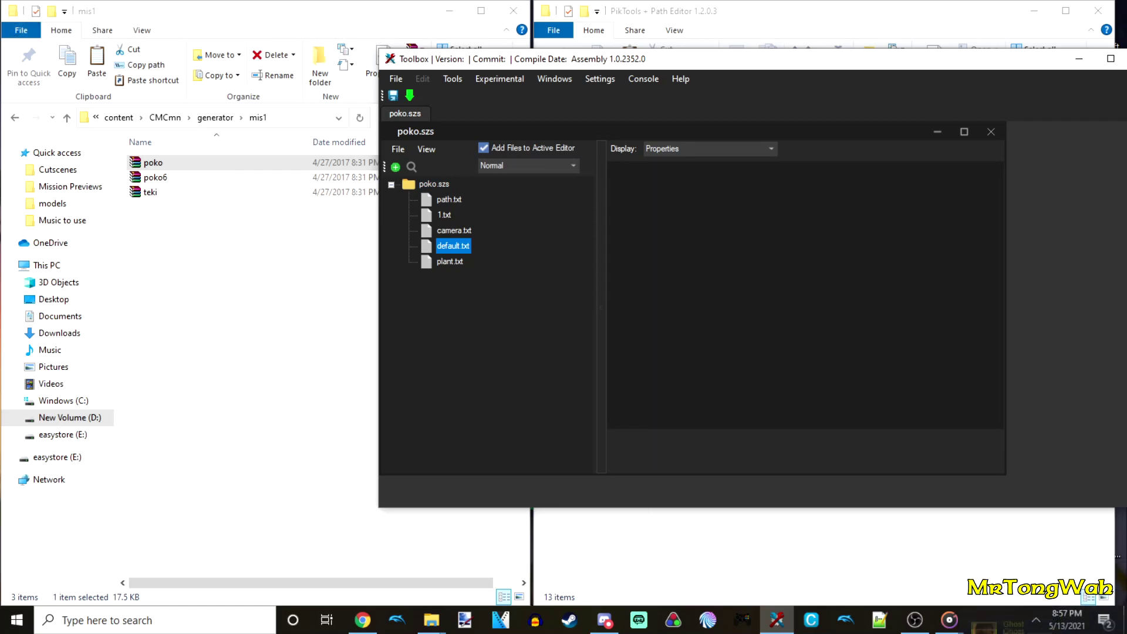
pyautogui.click(444, 215)
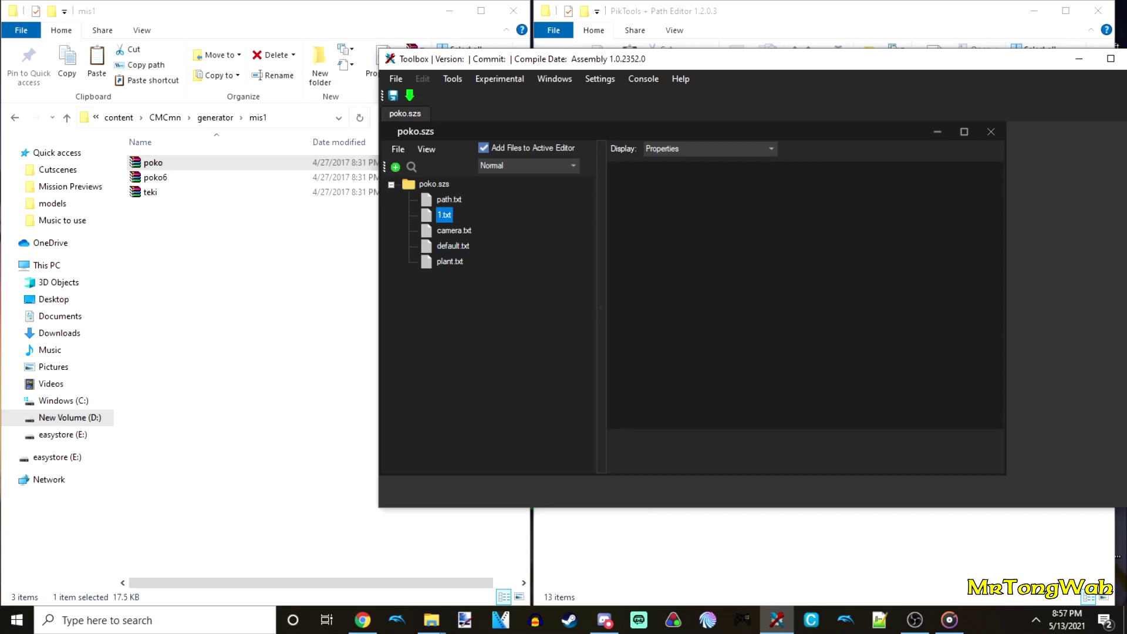
pyautogui.click(449, 199)
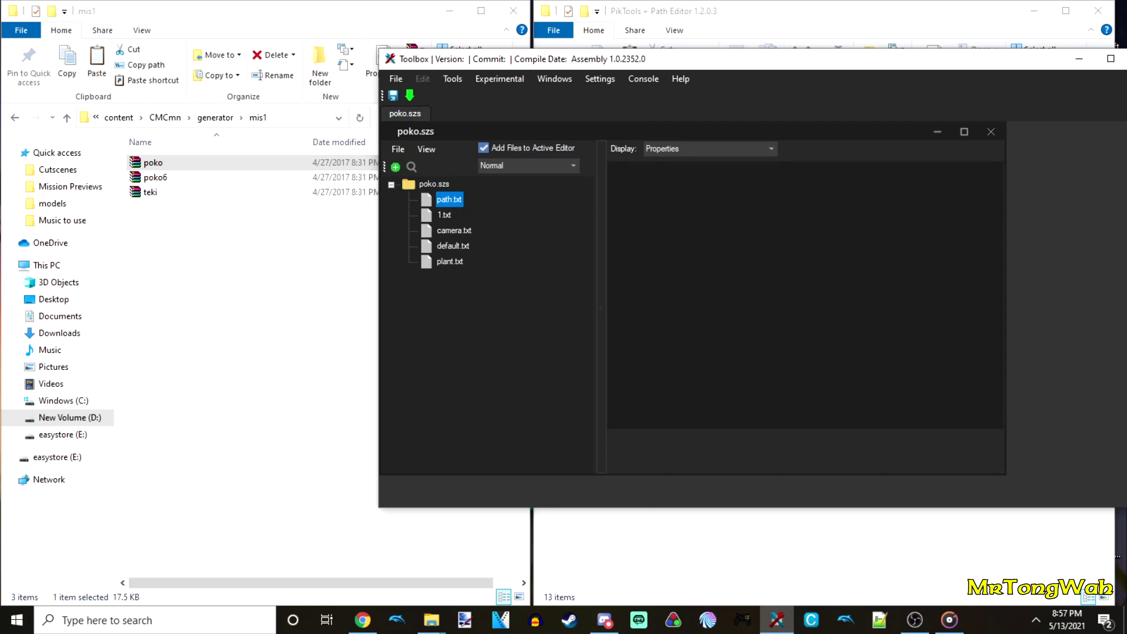
pyautogui.click(453, 231)
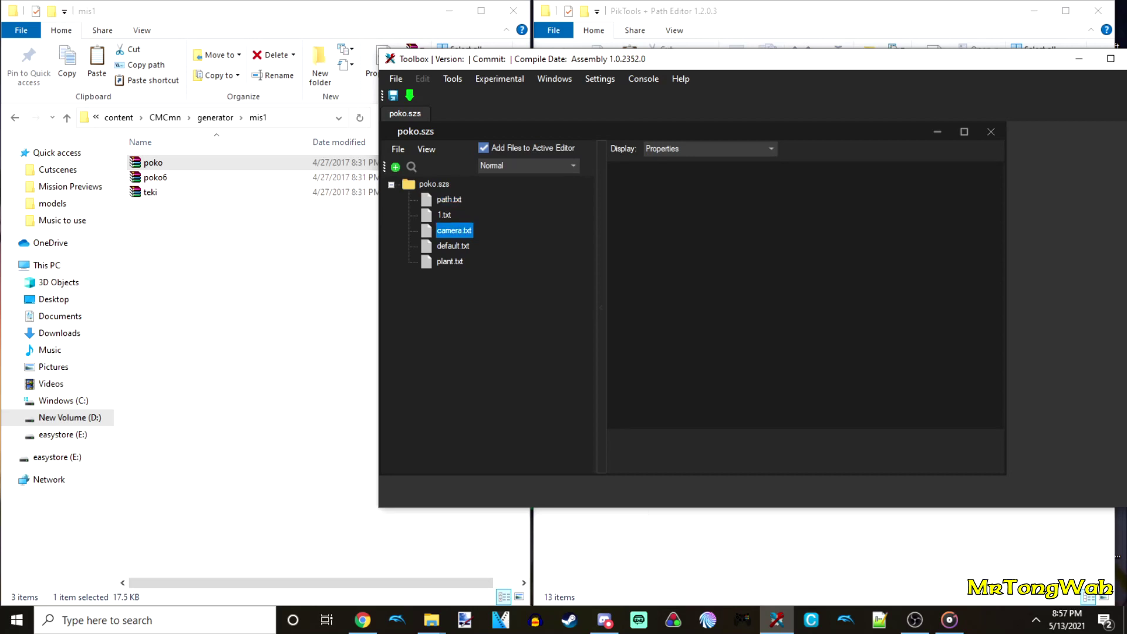
pyautogui.click(449, 261)
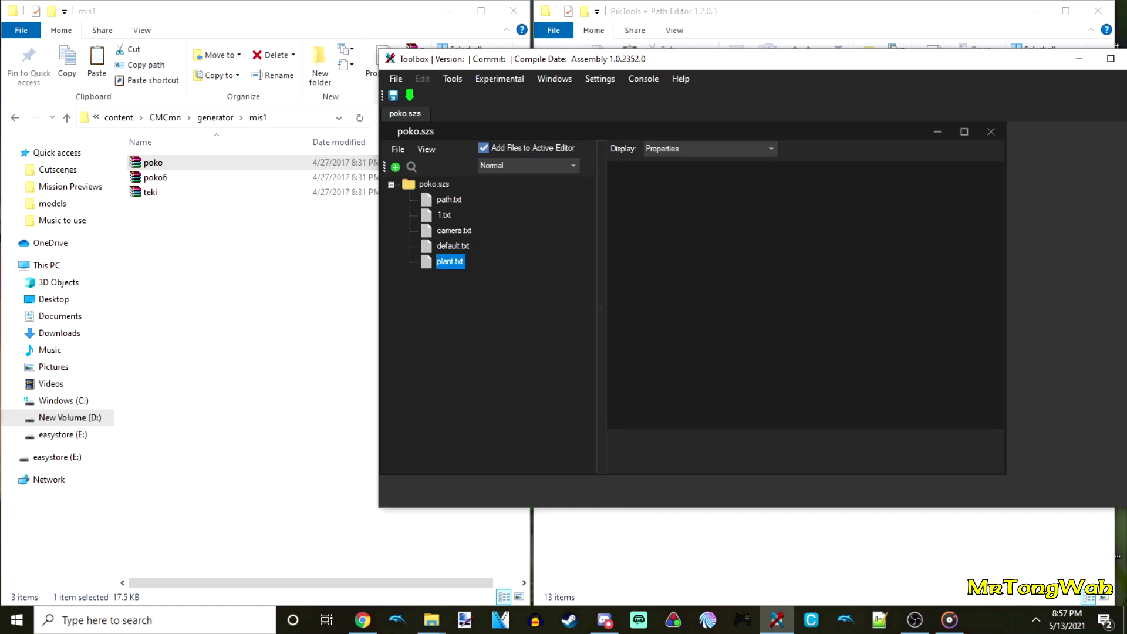
# Export the raw data of 1.txt, default.txt and plant.txt from poko.szs to its file location and check the files in the mis1 folder.
pyautogui.rightClick(450, 215)
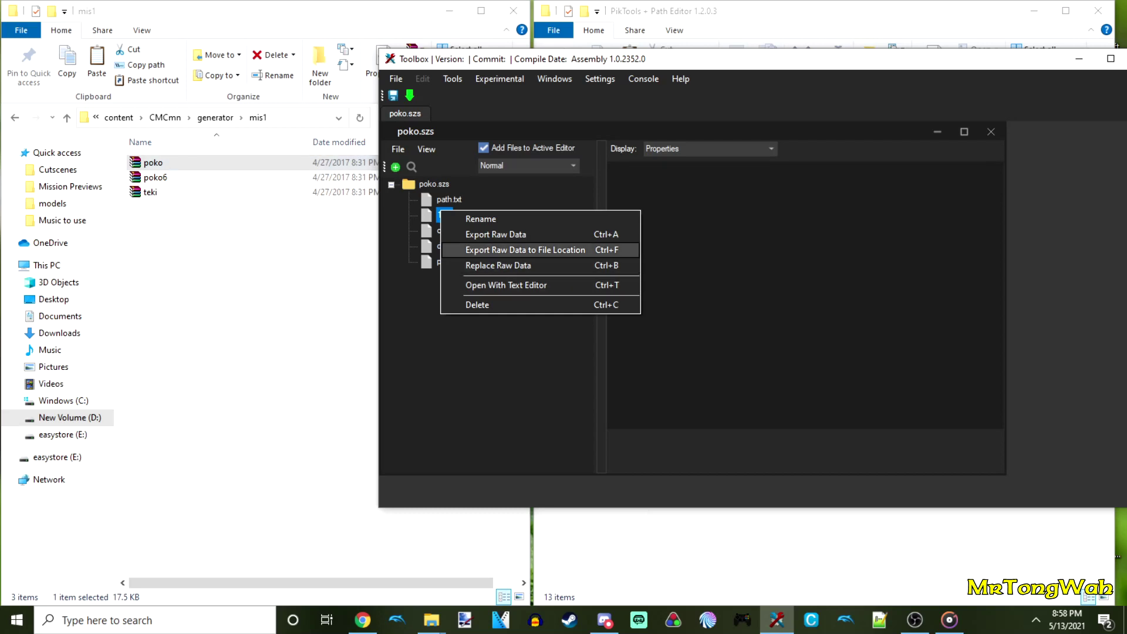
pyautogui.click(516, 250)
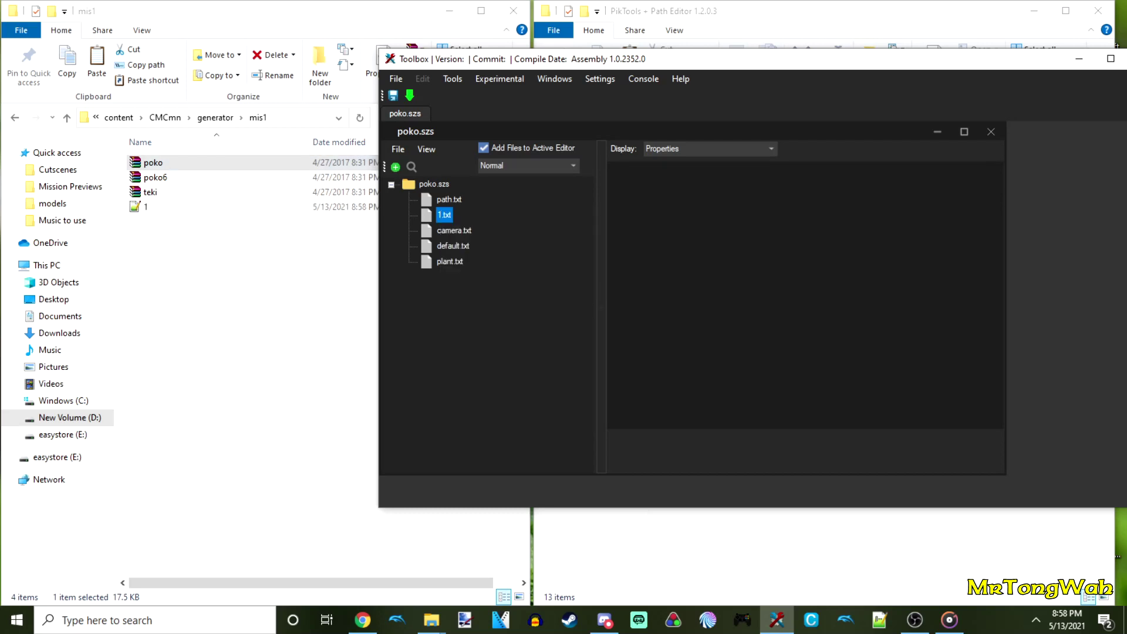
pyautogui.rightClick(454, 246)
pyautogui.click(517, 285)
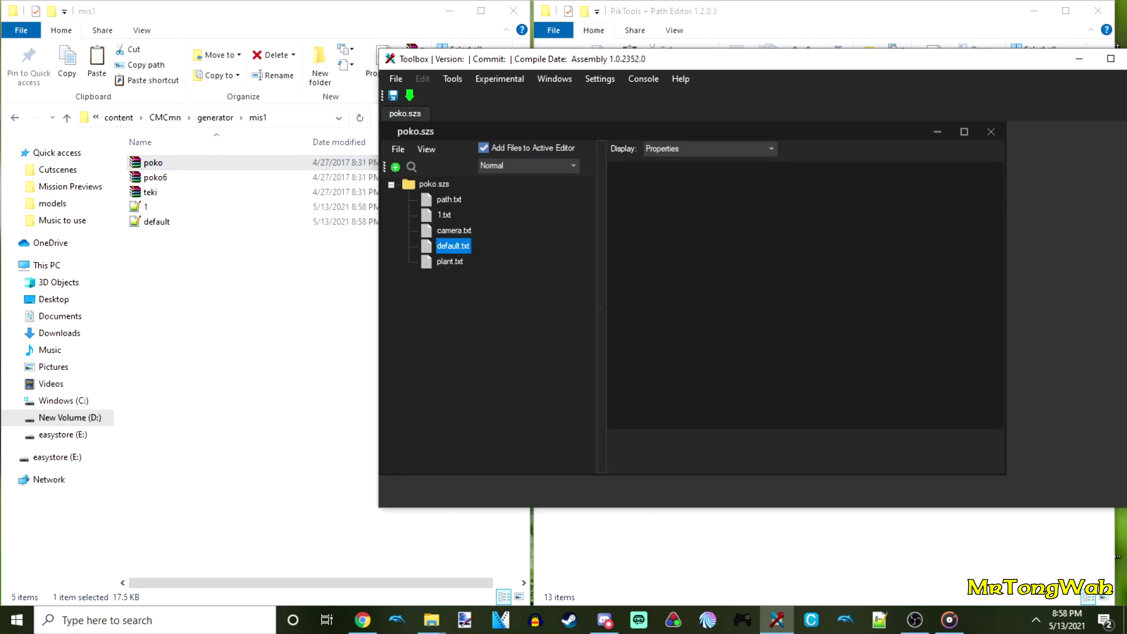
pyautogui.rightClick(449, 262)
pyautogui.click(535, 306)
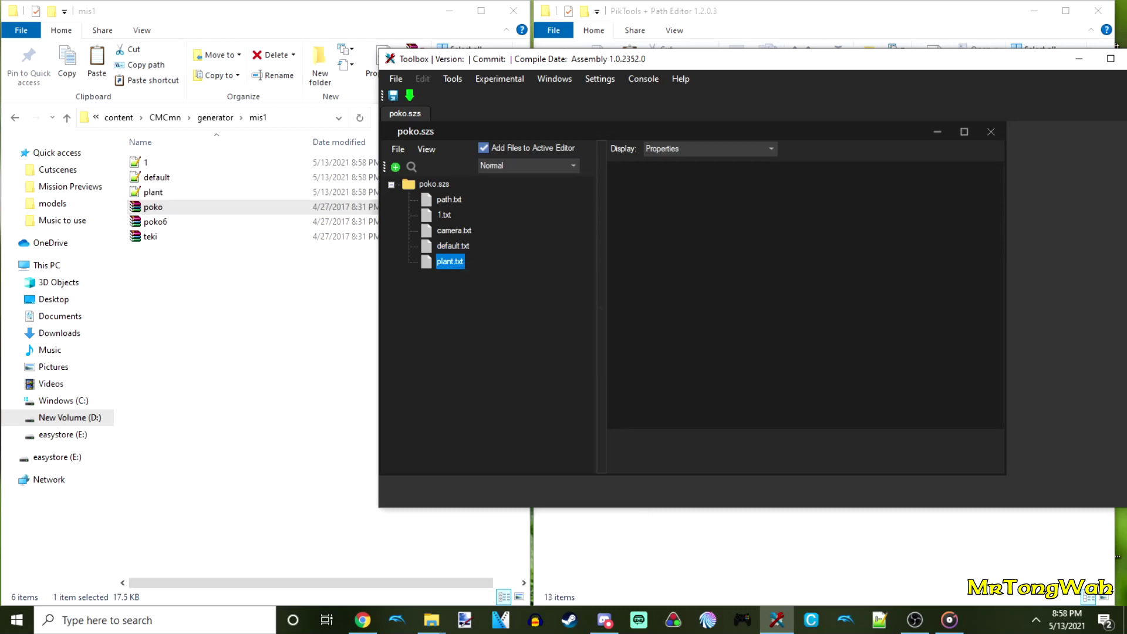
pyautogui.click(252, 329)
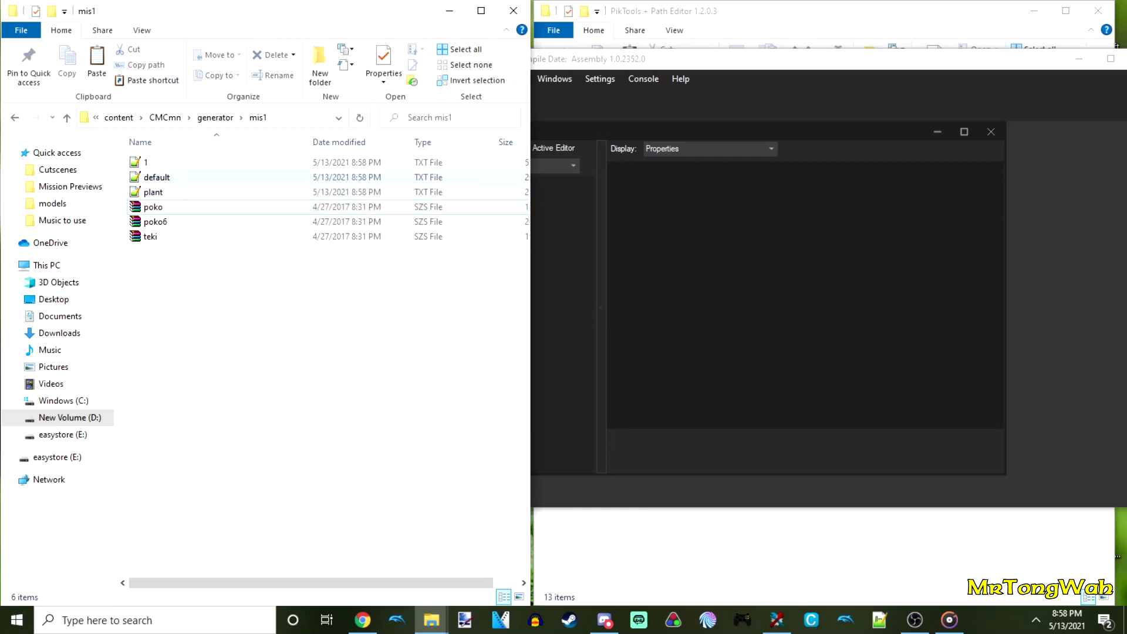
pyautogui.click(161, 190)
pyautogui.click(161, 178)
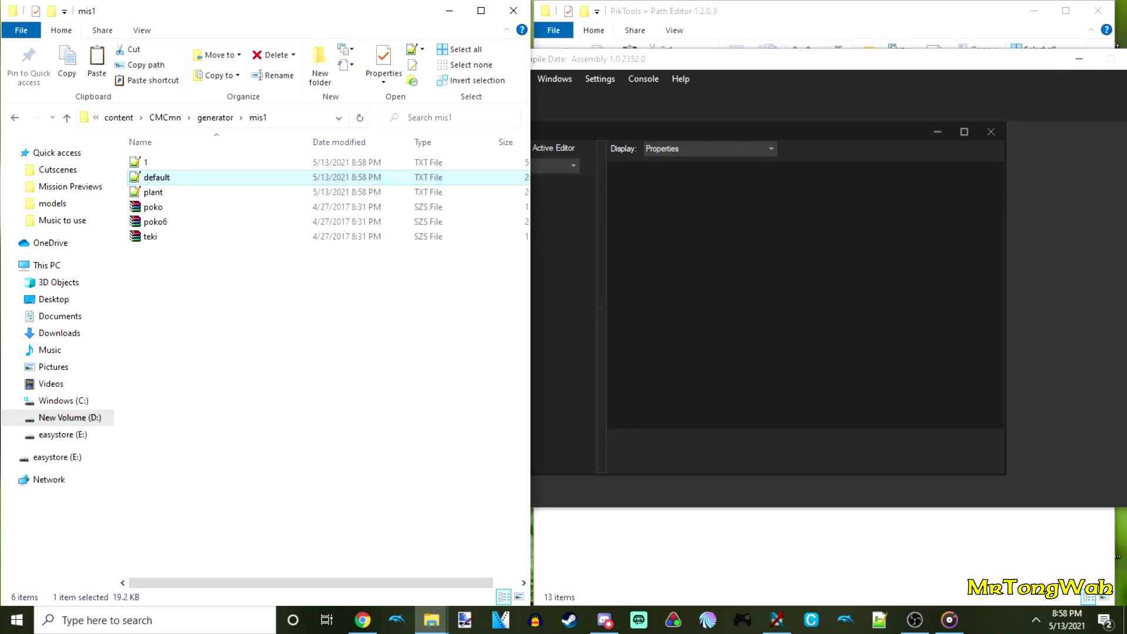
# Launch pikmingen_editor from the PikTools + Path Editor 1.2.0.3 folder and arrange the editor window beside the mis1 file list.
pyautogui.click(1079, 59)
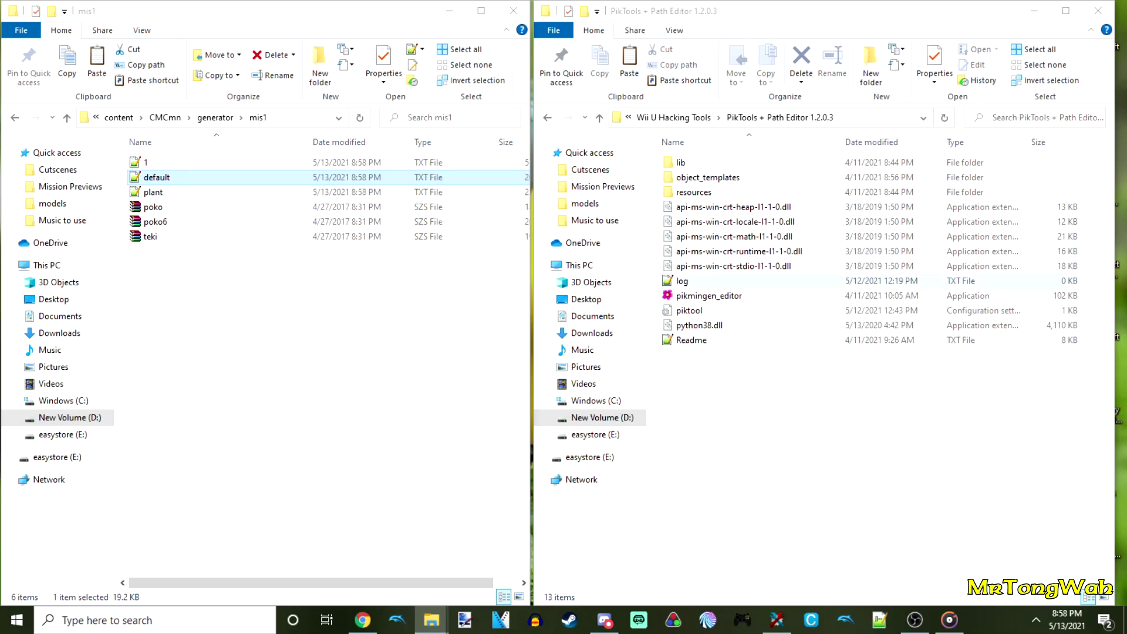
pyautogui.doubleClick(709, 295)
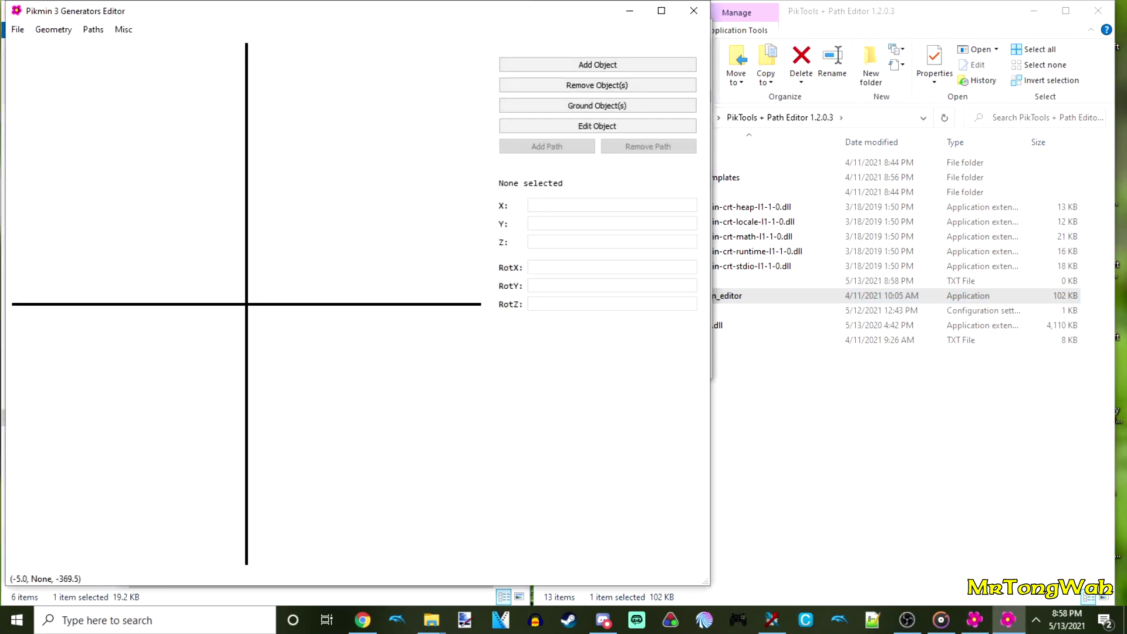
pyautogui.moveTo(243, 12); pyautogui.dragTo(488, 41)
pyautogui.click(604, 26)
pyautogui.click(632, 29)
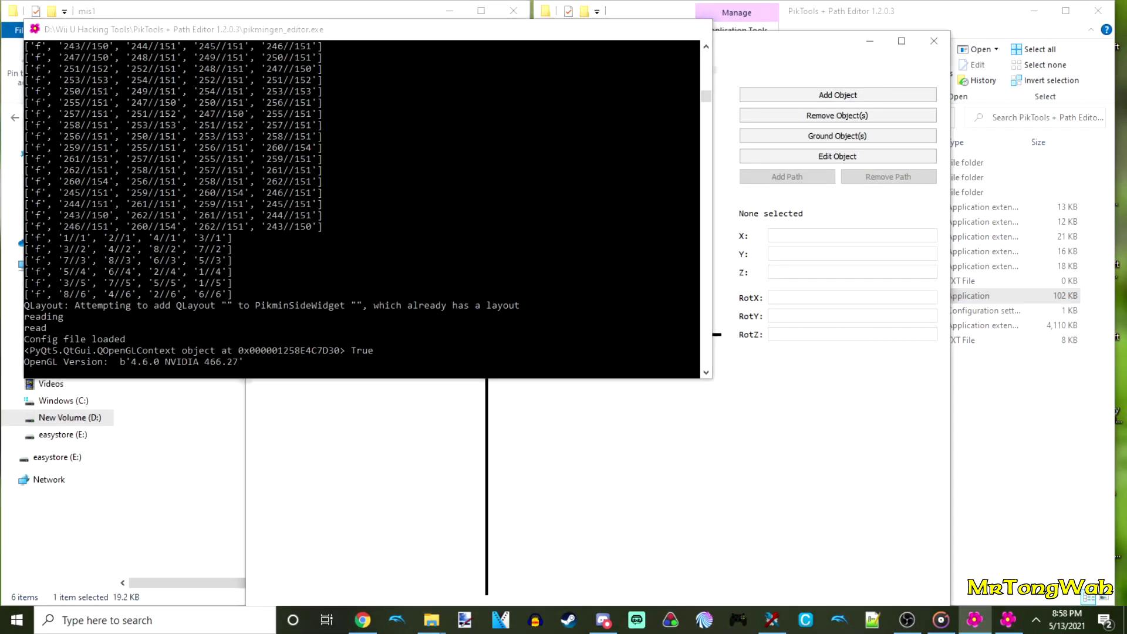
pyautogui.moveTo(629, 39); pyautogui.dragTo(795, 20)
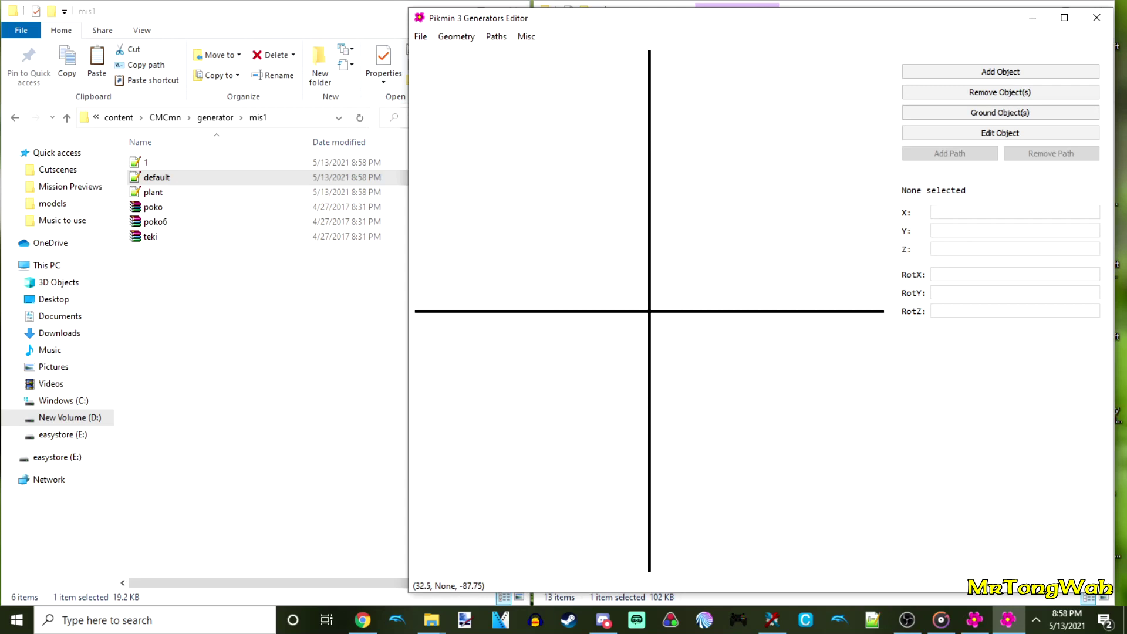
# Load the mission's BJMP geometry from mis1_text in the CMCmn map folder.
pyautogui.scroll(4, 650, 311)
pyautogui.scroll(-3, 650, 310)
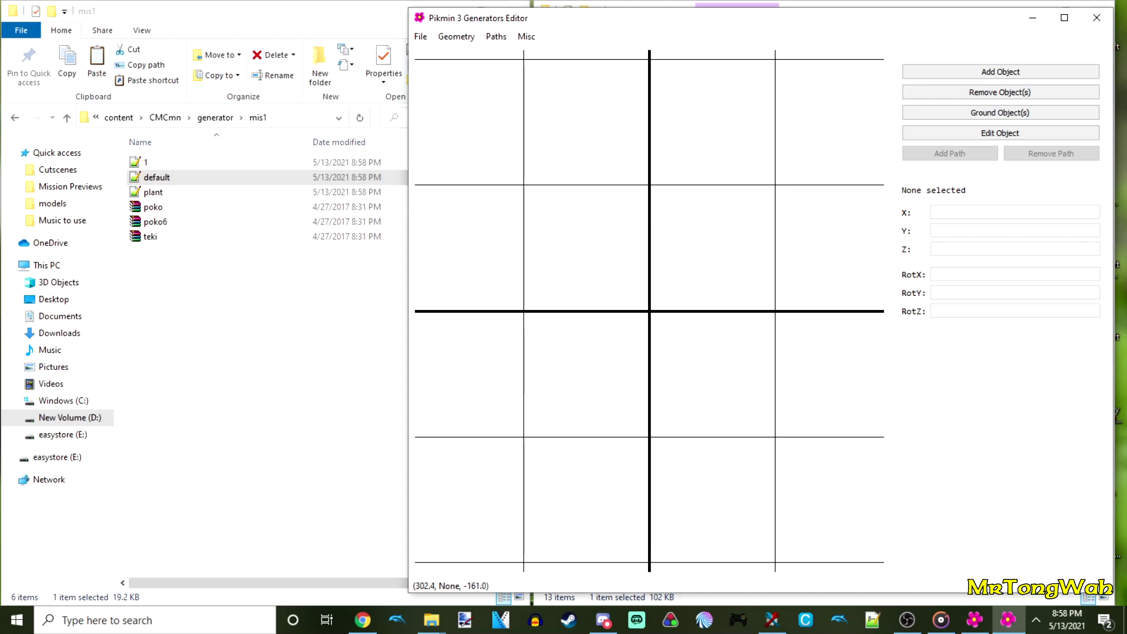
pyautogui.scroll(-2, 649, 310)
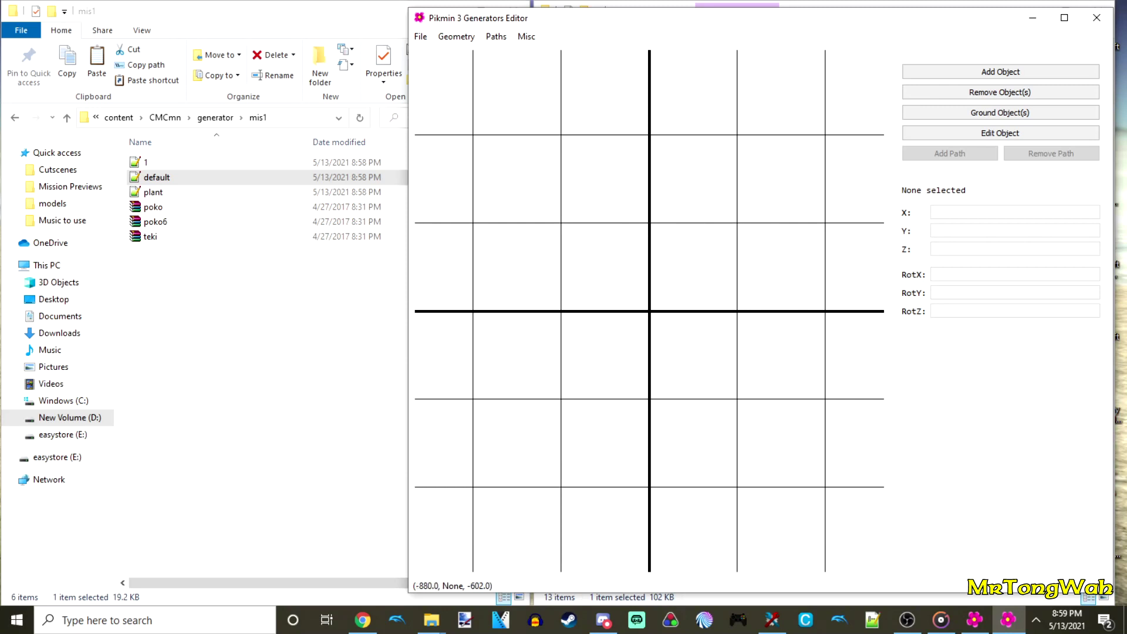
pyautogui.click(456, 36)
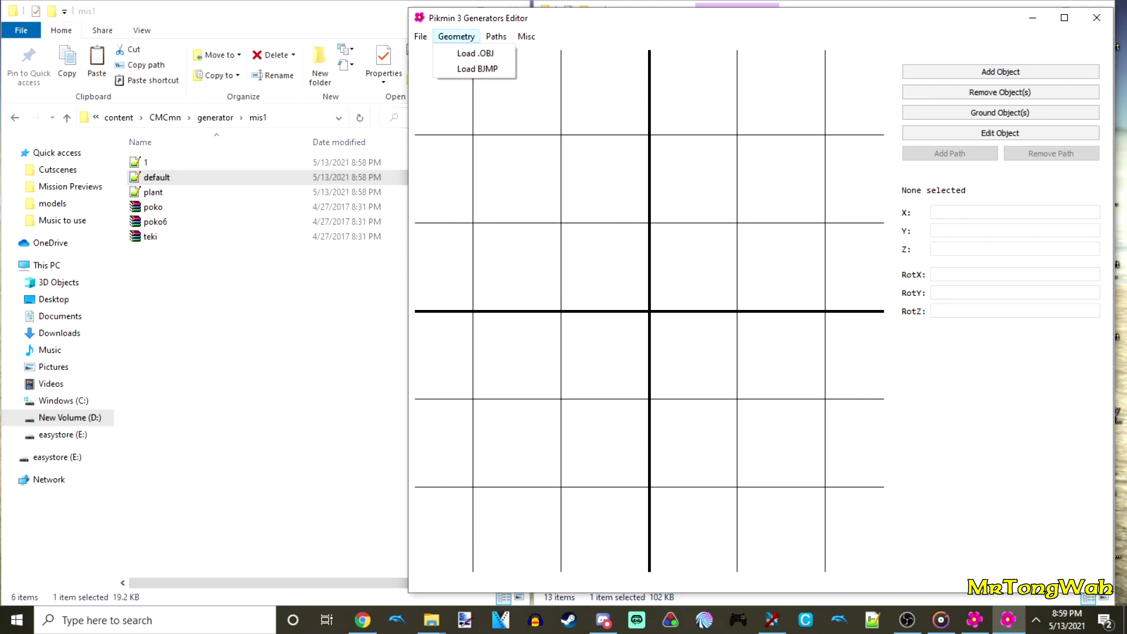
pyautogui.click(477, 68)
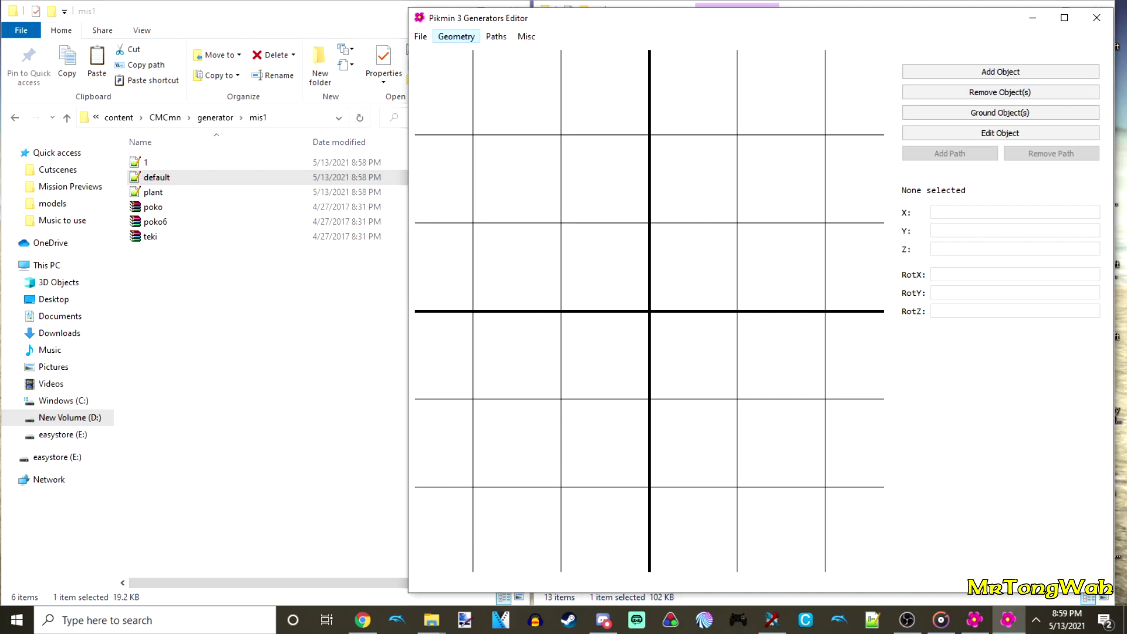
pyautogui.click(479, 65)
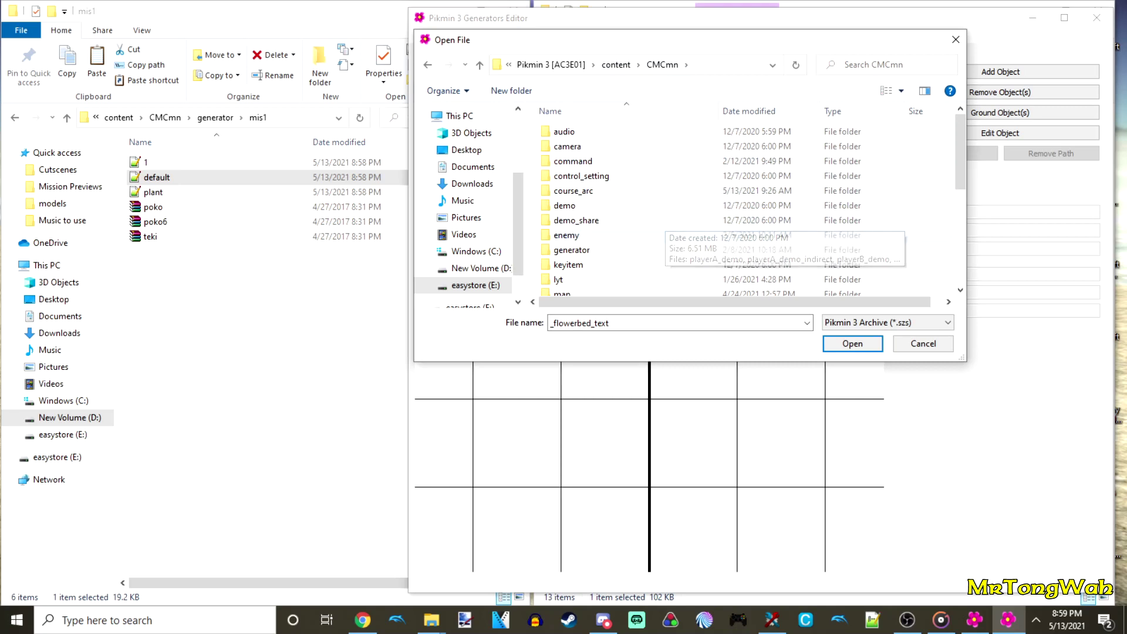
pyautogui.scroll(-2, 587, 202)
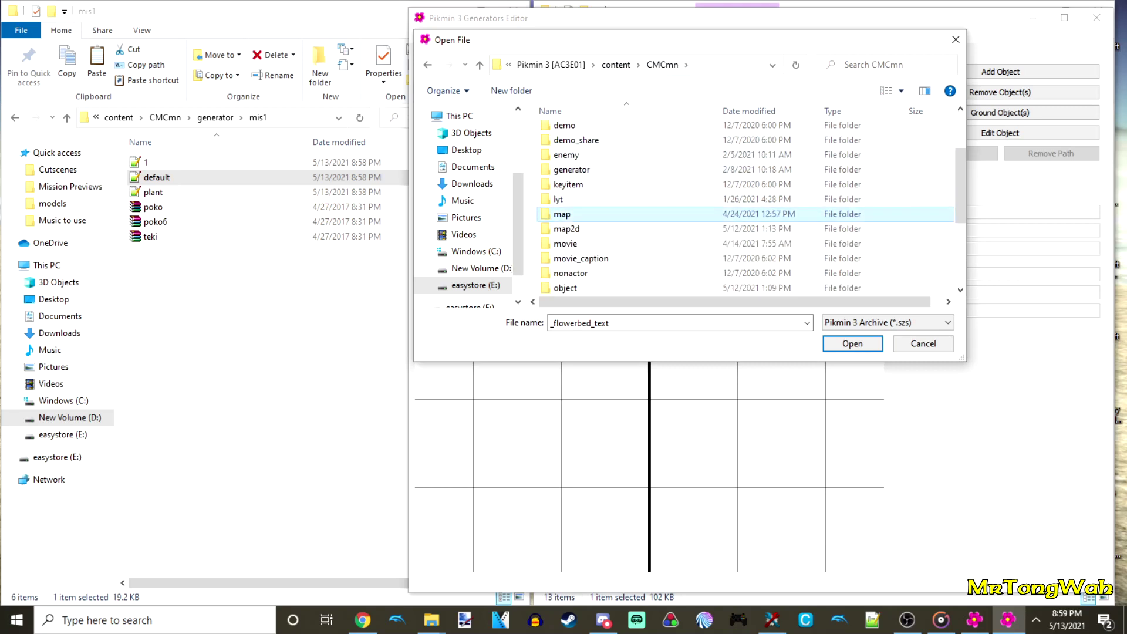
pyautogui.doubleClick(581, 213)
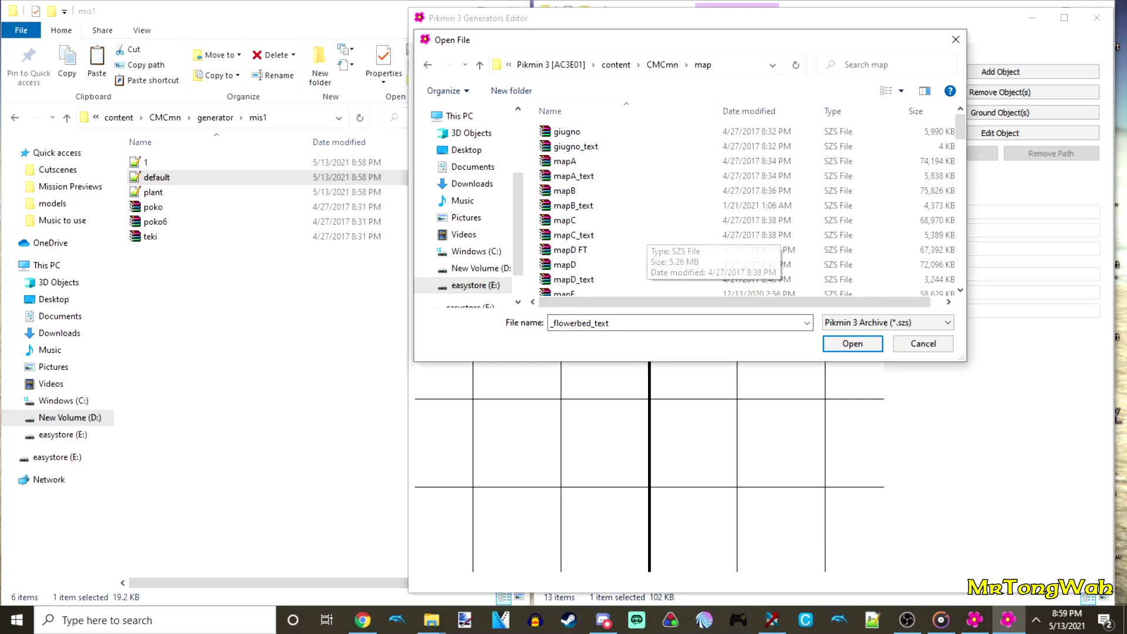
pyautogui.scroll(-1, 649, 232)
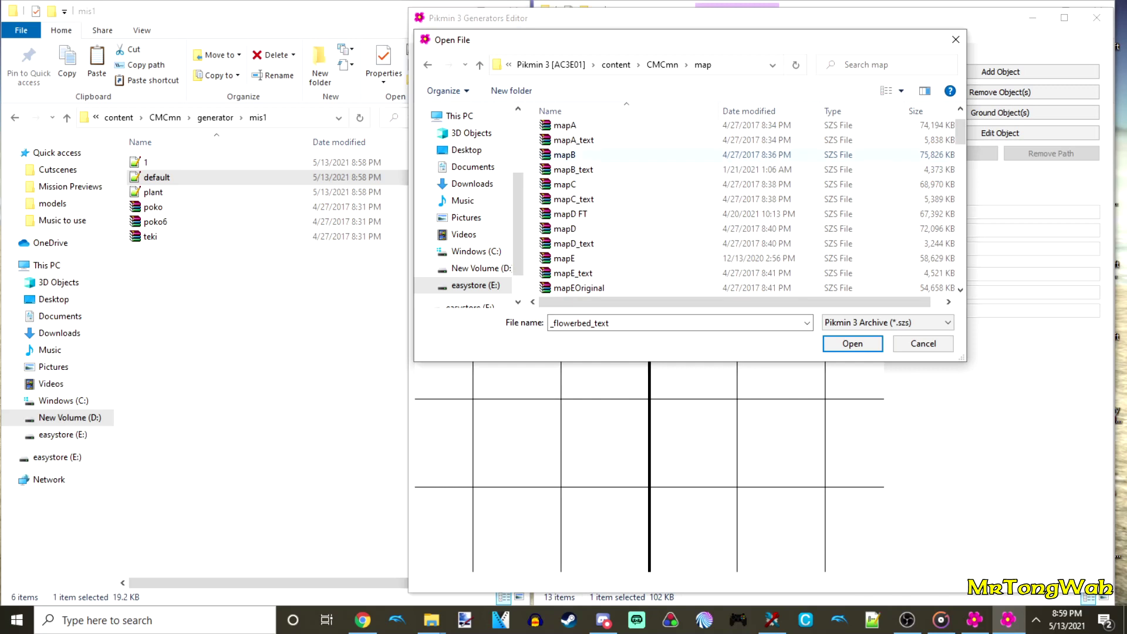
pyautogui.scroll(-3, 645, 176)
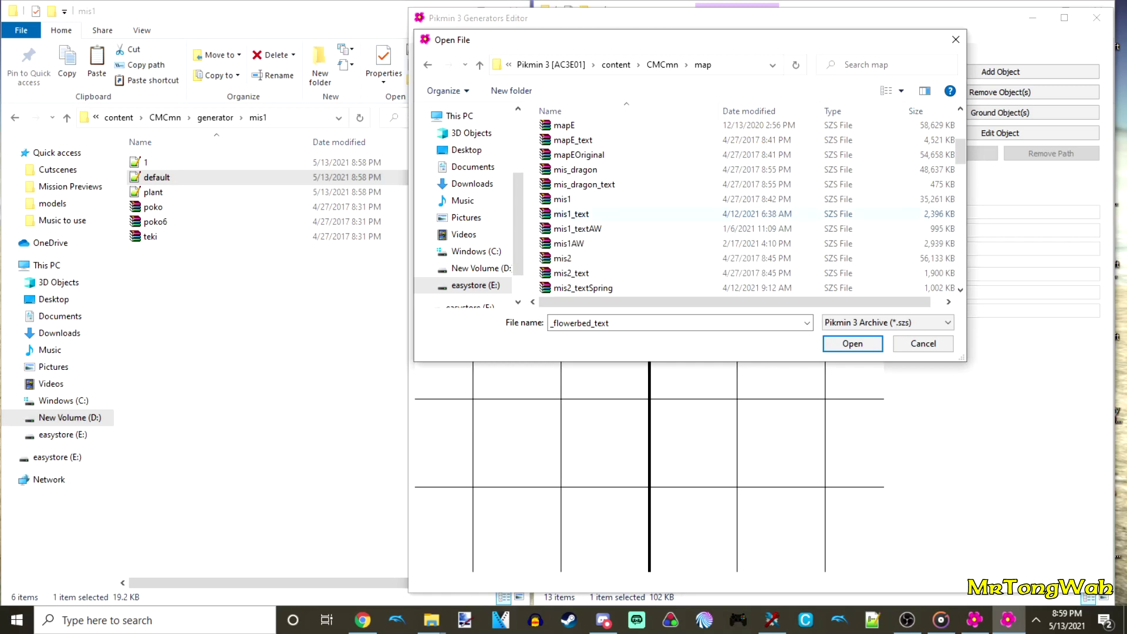
pyautogui.doubleClick(570, 214)
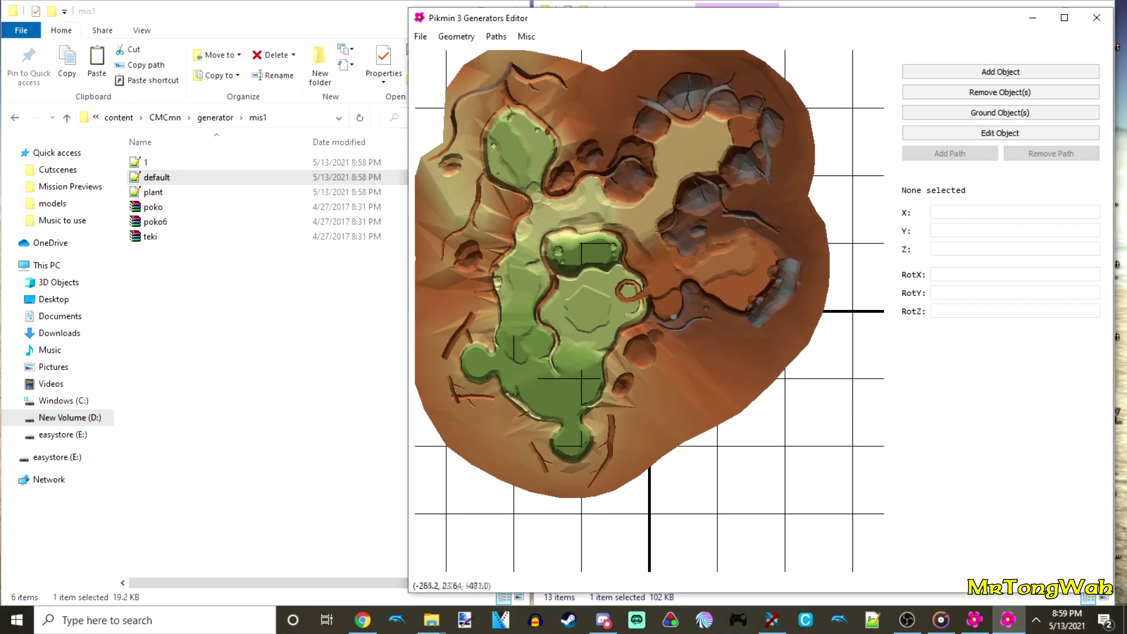
# Look over the loaded map and load the generator file default.txt from the mis1 folder.
pyautogui.scroll(-1, 528, 122)
pyautogui.moveTo(503, 102); pyautogui.dragTo(581, 152, button='middle')
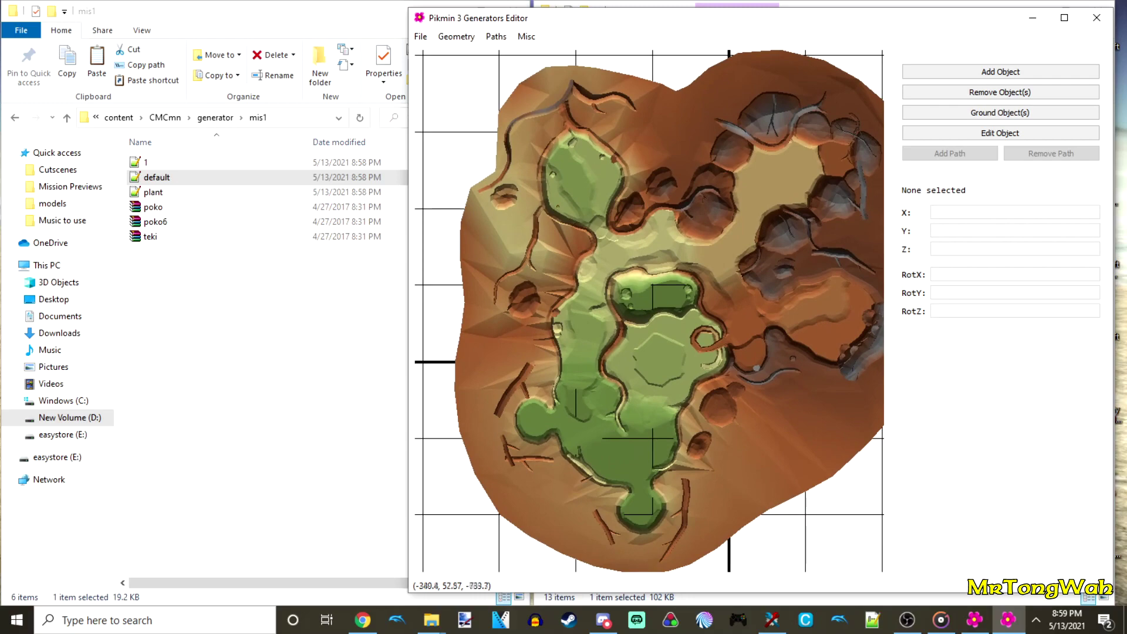
pyautogui.scroll(4, 581, 152)
pyautogui.moveTo(674, 257); pyautogui.dragTo(571, 330, button='middle')
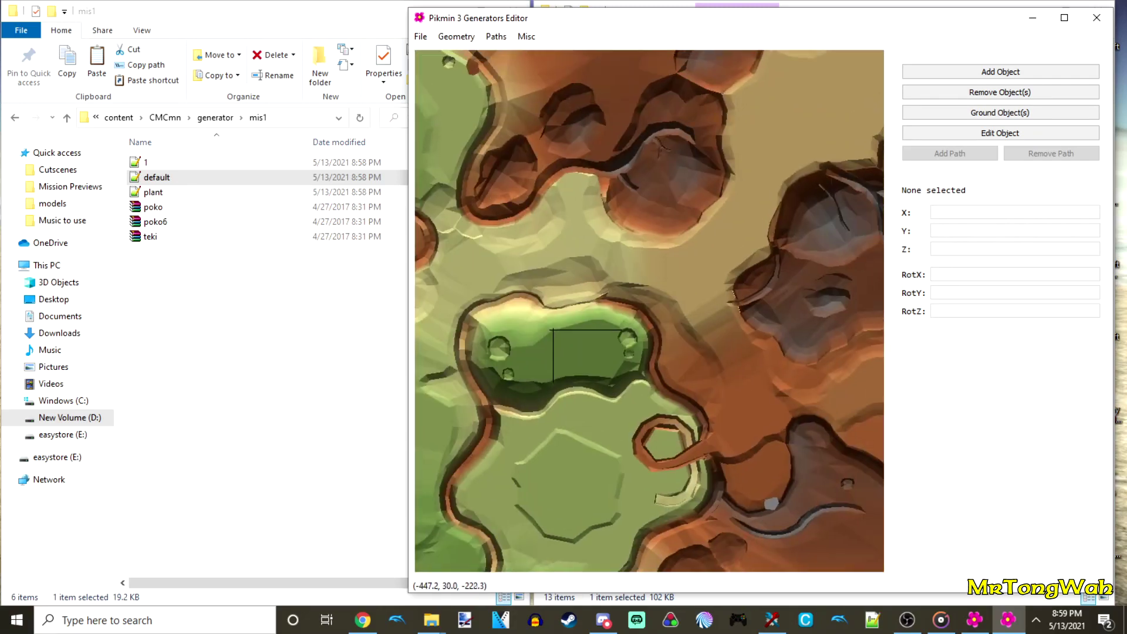
pyautogui.scroll(-4, 689, 277)
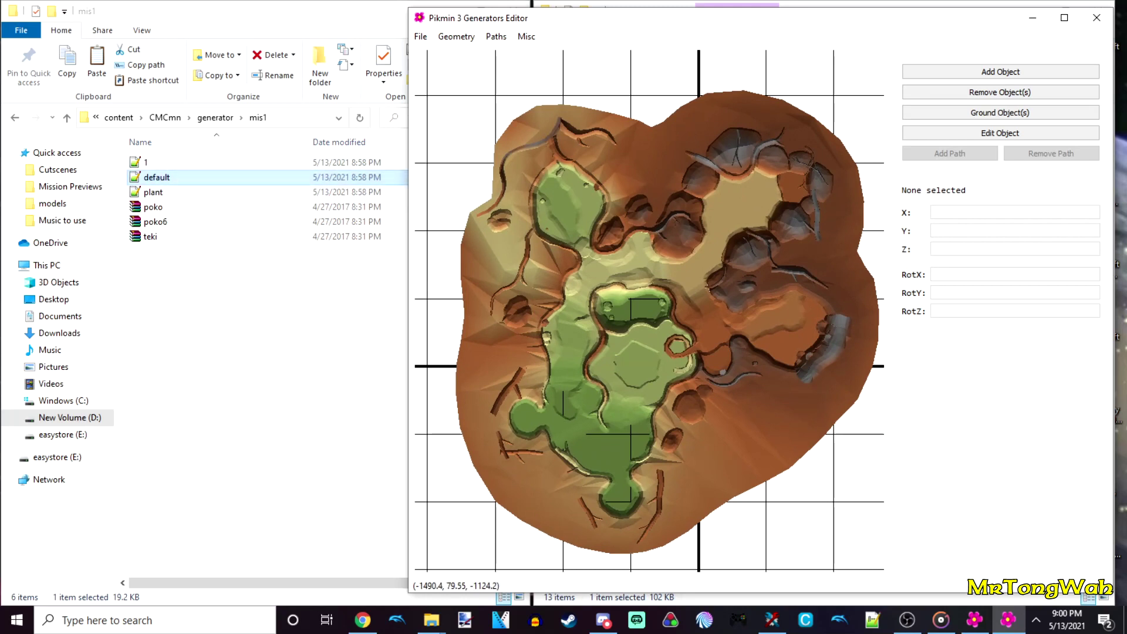
pyautogui.click(420, 37)
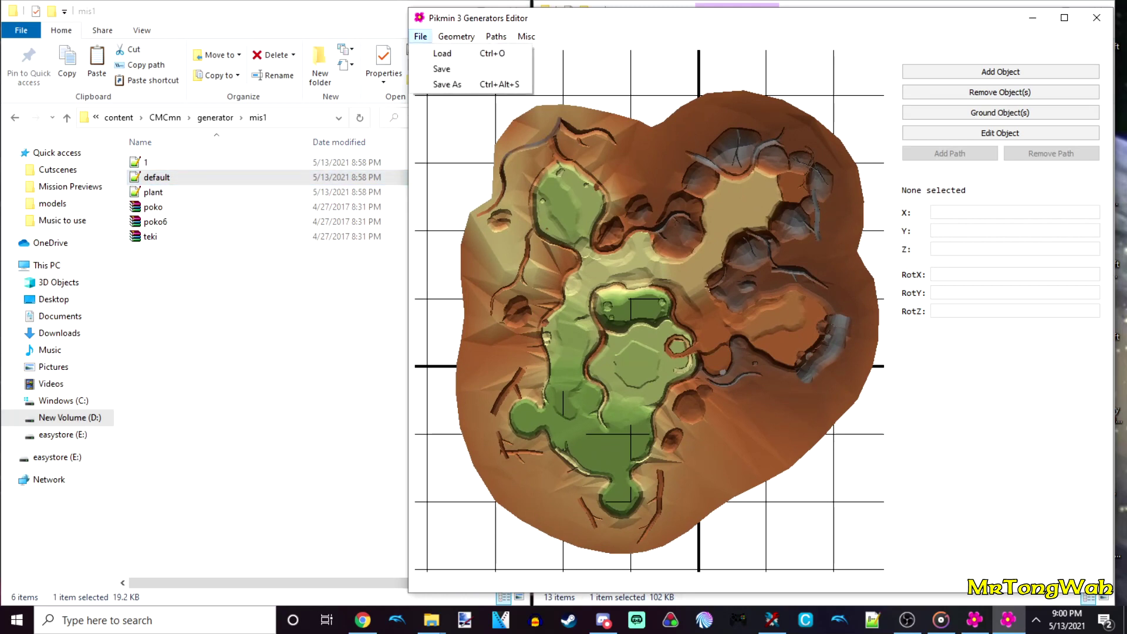
pyautogui.click(442, 53)
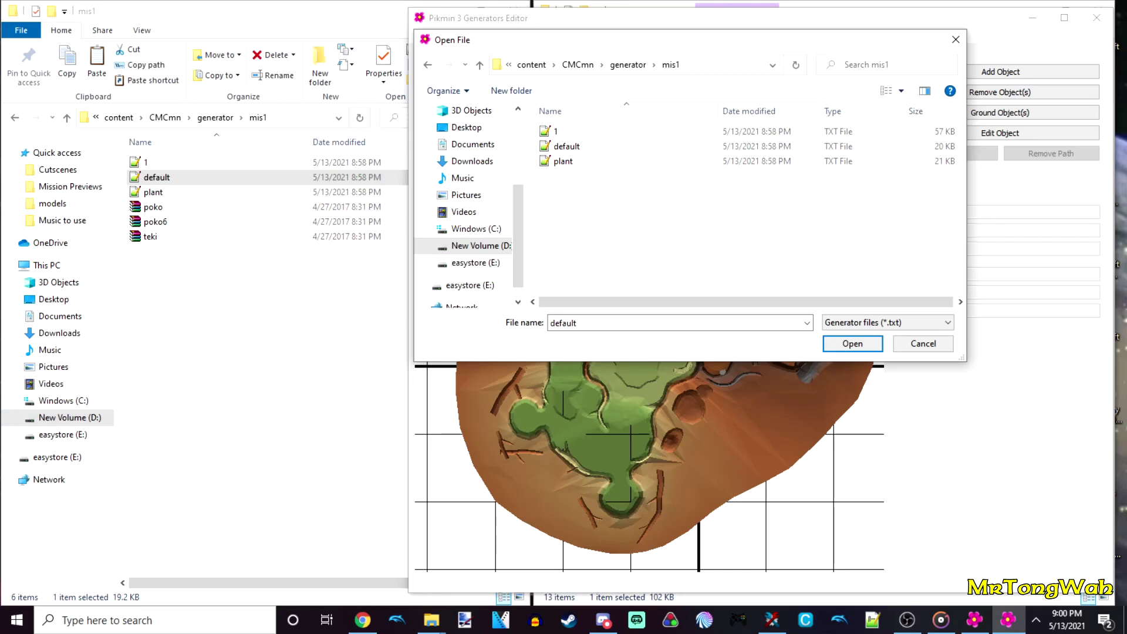
pyautogui.doubleClick(593, 146)
# Select the WaterBox object inside the shaded square on the map to inspect it, and deselect it.
pyautogui.scroll(5, 630, 335)
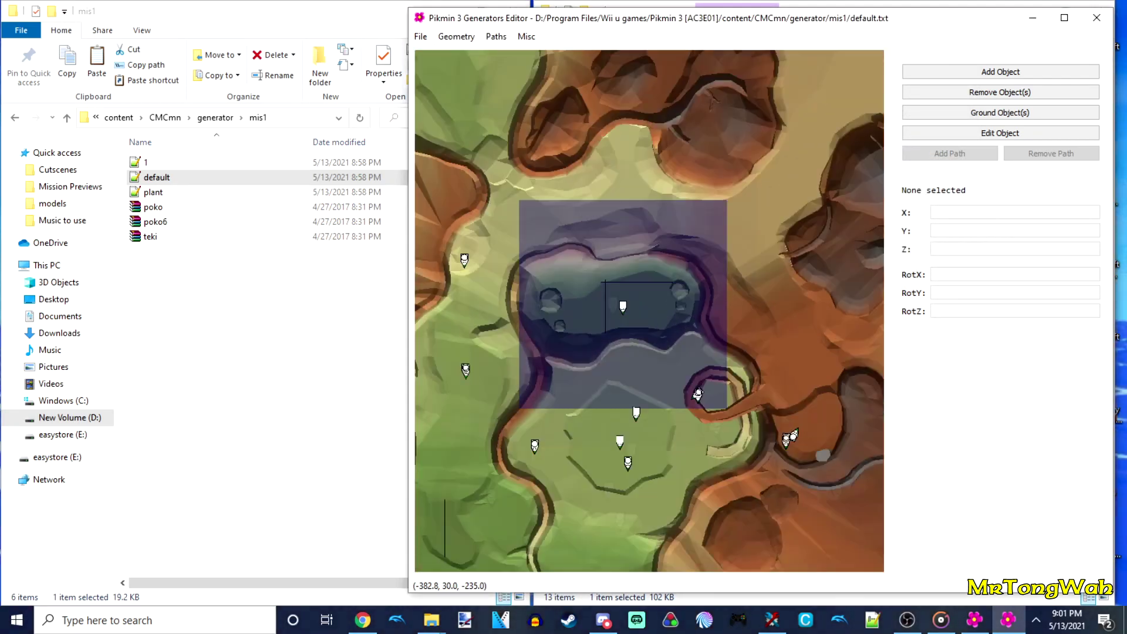
pyautogui.scroll(1, 681, 453)
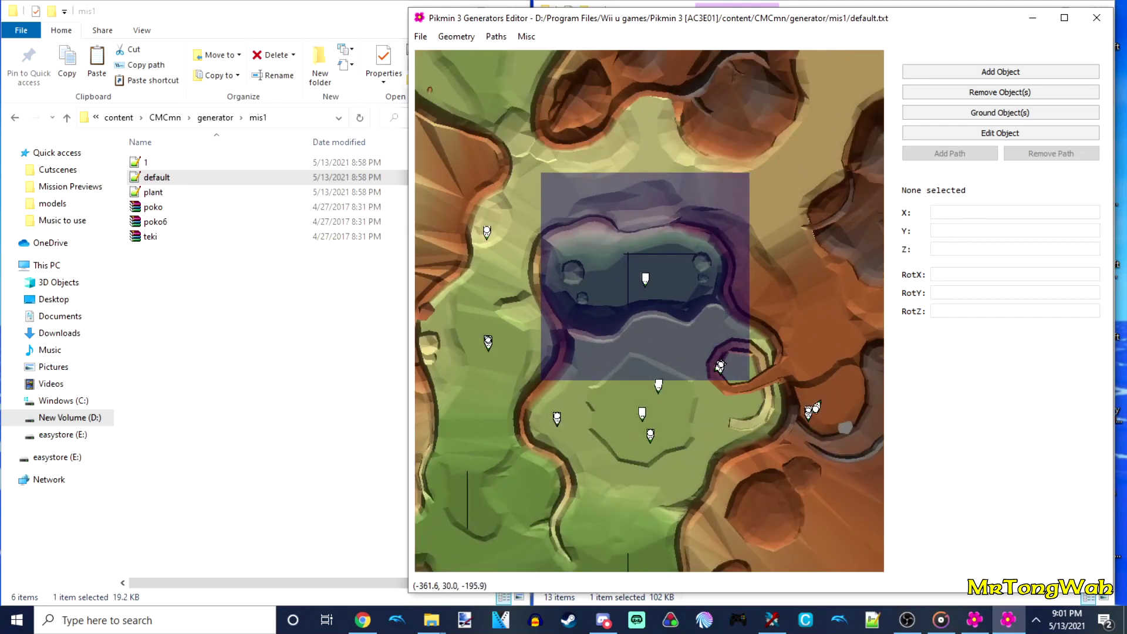
pyautogui.scroll(1, 680, 454)
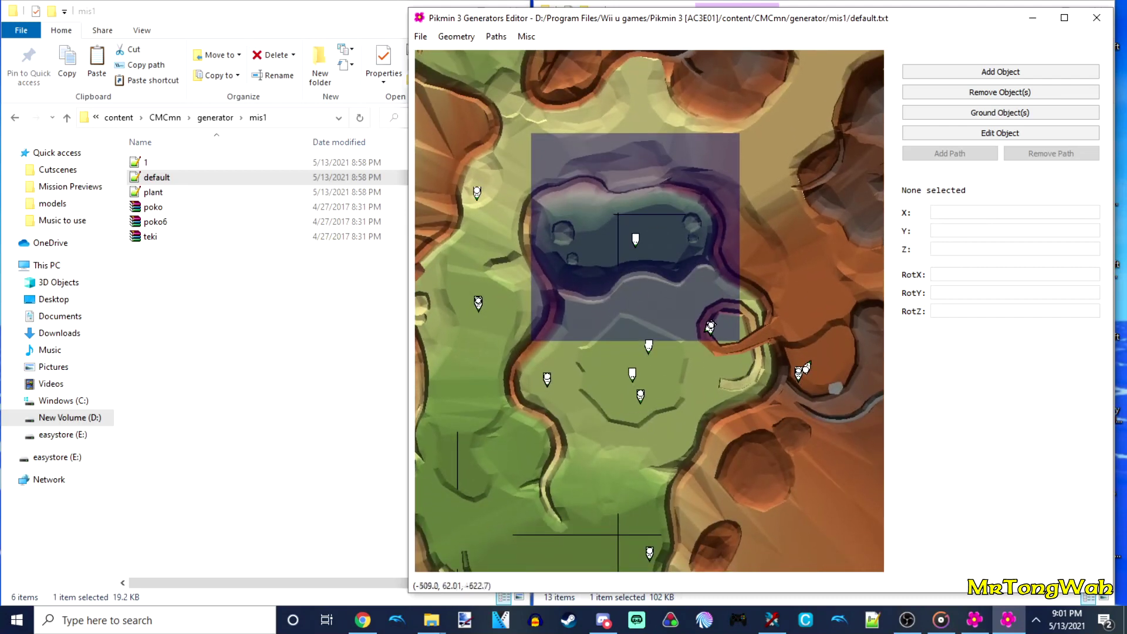
pyautogui.click(635, 239)
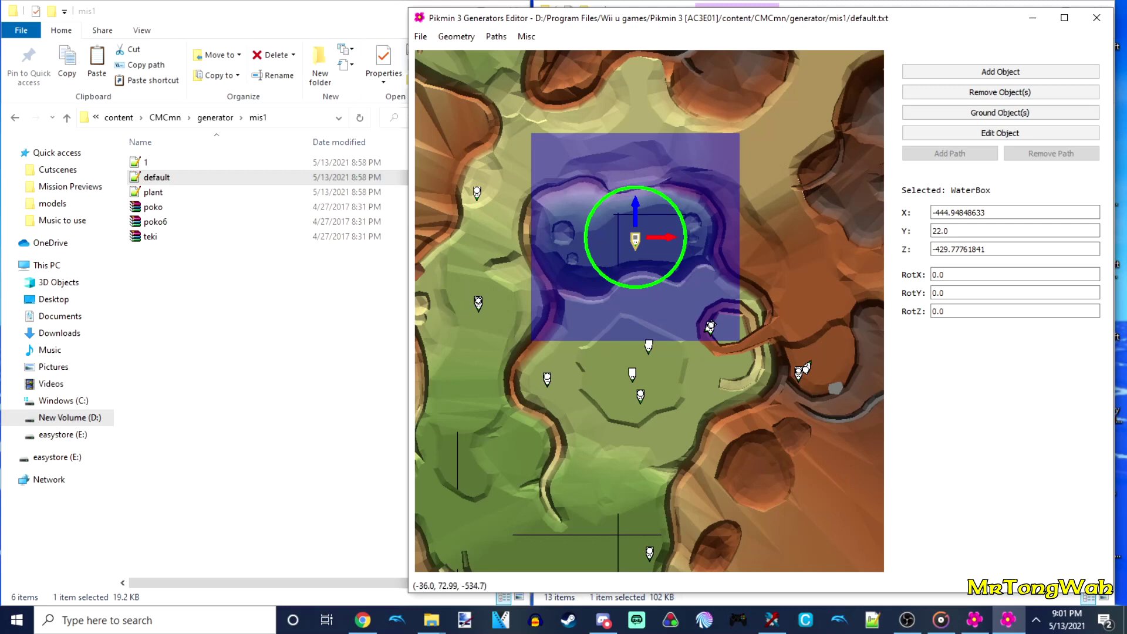
pyautogui.click(662, 351)
# Inspect the central Pikmin, Pod and Start objects together, and the object markers in the ring and the brown area beyond it.
pyautogui.scroll(2, 684, 335)
pyautogui.moveTo(689, 366); pyautogui.dragTo(658, 339, button='middle')
pyautogui.scroll(1, 653, 345)
pyautogui.scroll(-1, 649, 344)
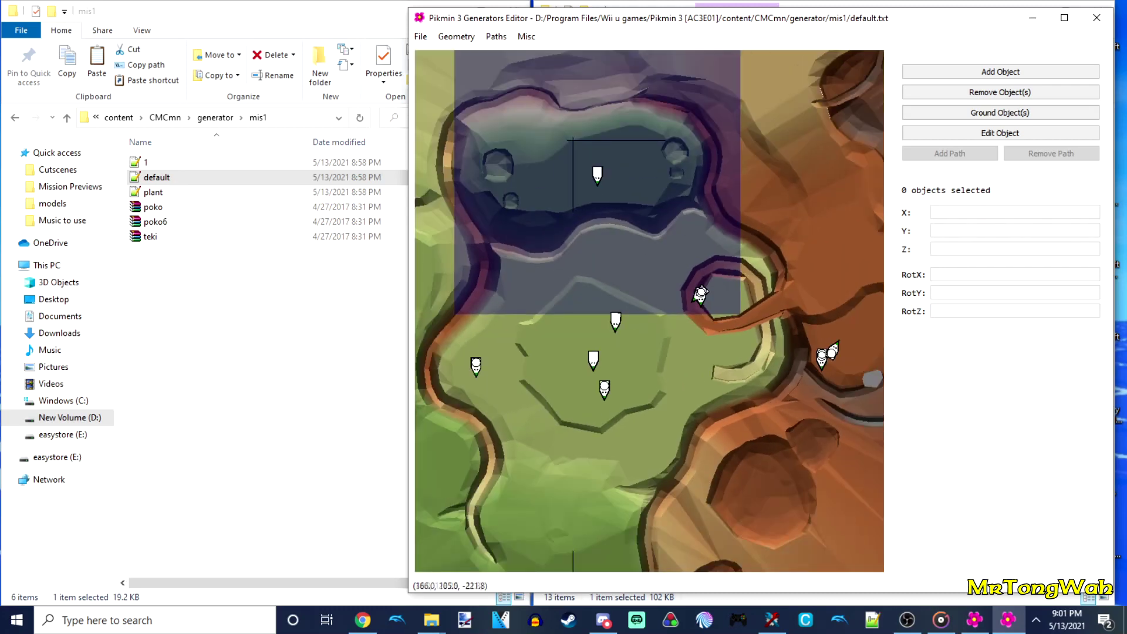
pyautogui.moveTo(584, 306); pyautogui.dragTo(632, 396)
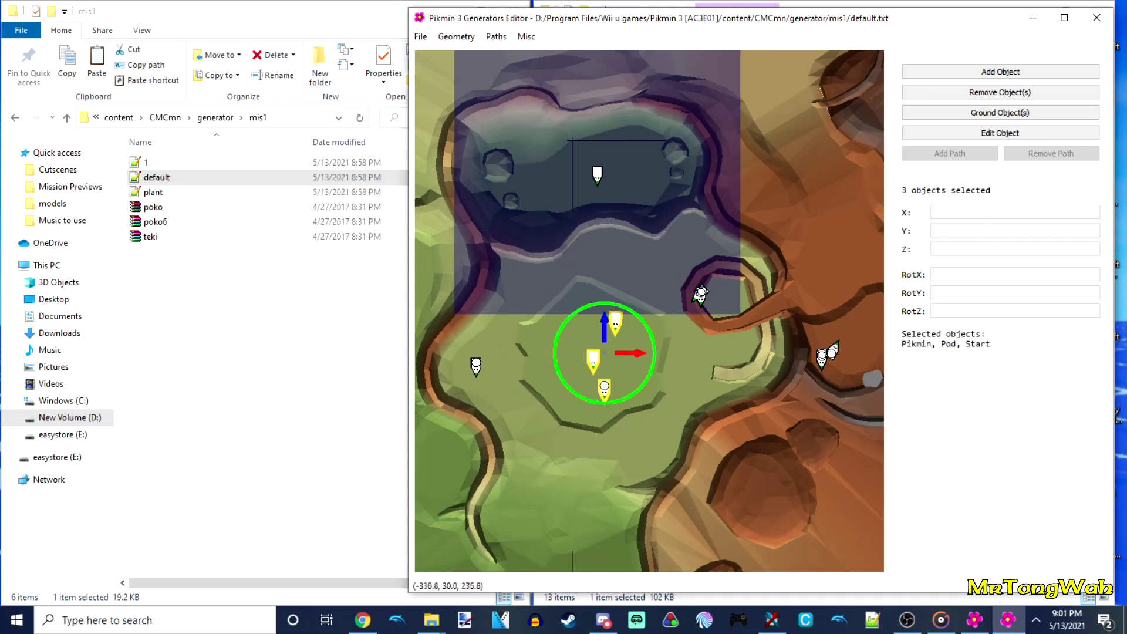
pyautogui.click(635, 380)
pyautogui.click(700, 292)
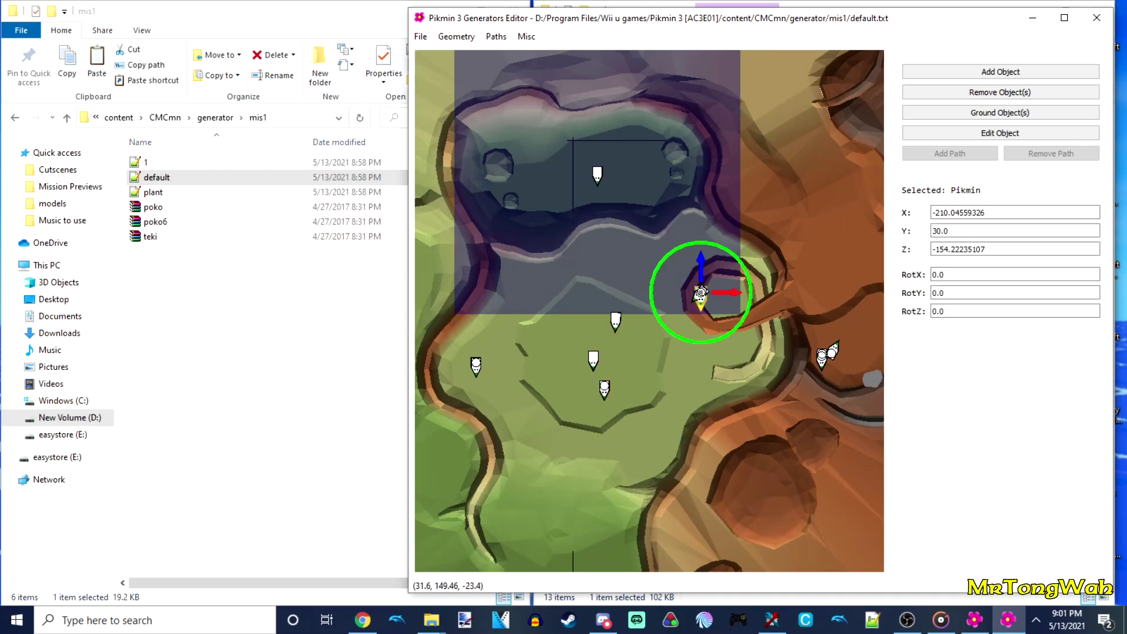
pyautogui.click(701, 293)
pyautogui.click(827, 355)
pyautogui.click(687, 328)
pyautogui.scroll(-5, 687, 329)
pyautogui.moveTo(650, 311); pyautogui.dragTo(658, 313, button='middle')
pyautogui.scroll(3, 658, 313)
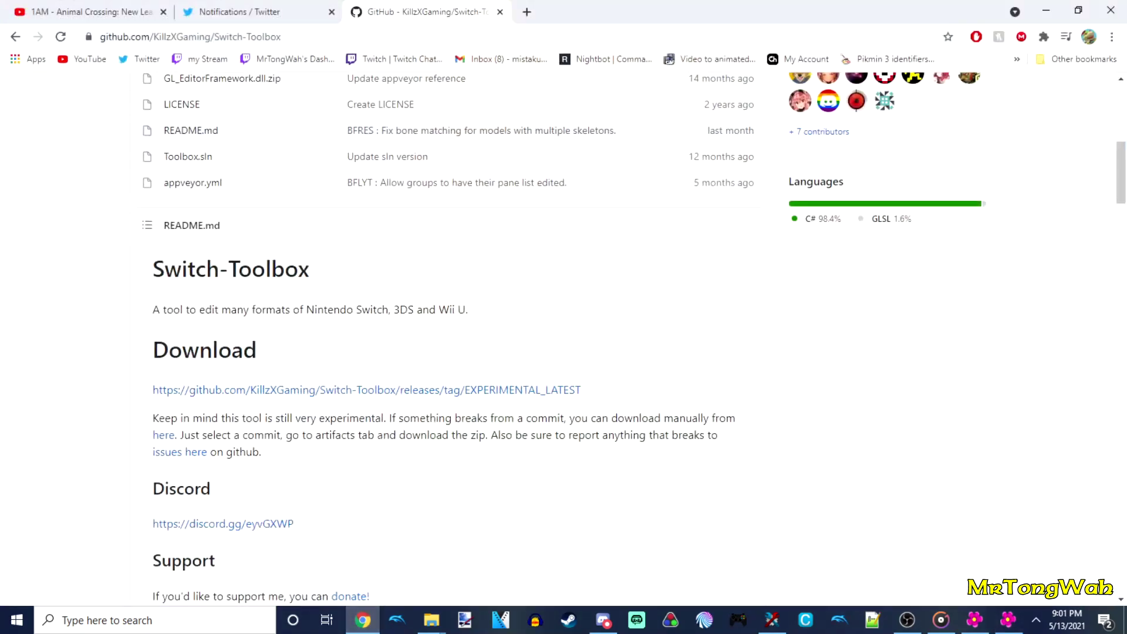
# Switch to Chrome, open the bookmarked Pikmin 3 identifiers wiki page and browse to the table of internal fruit names.
pyautogui.click(895, 59)
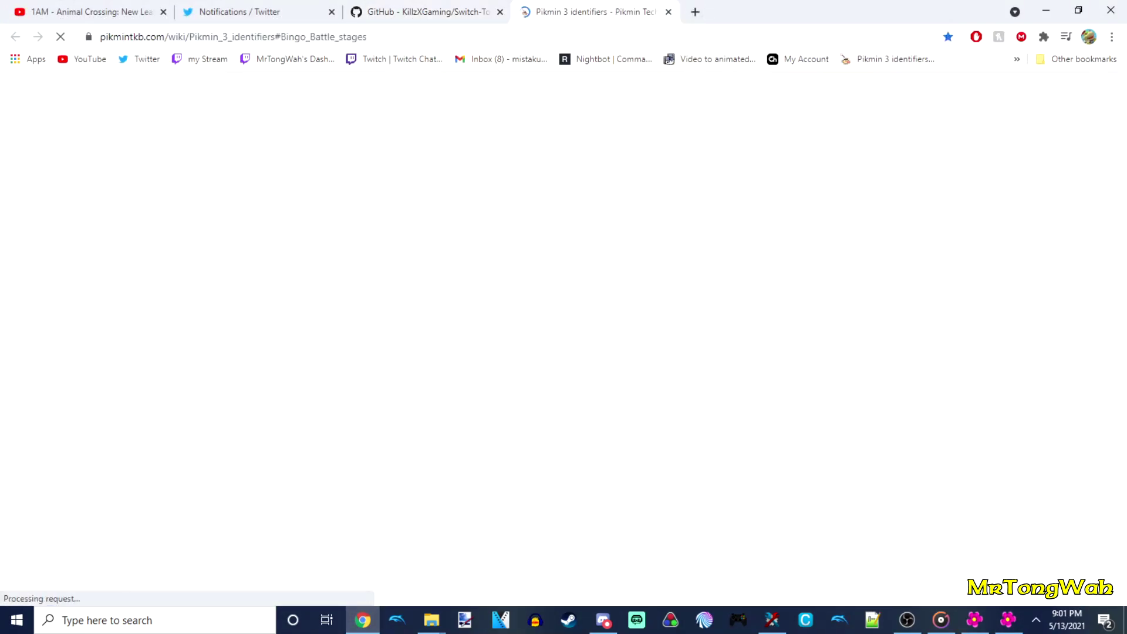
pyautogui.scroll(20, 628, 340)
pyautogui.scroll(15, 629, 341)
pyautogui.scroll(20, 628, 341)
pyautogui.scroll(-7, 628, 341)
pyautogui.scroll(-20, 628, 341)
pyautogui.scroll(-10, 628, 340)
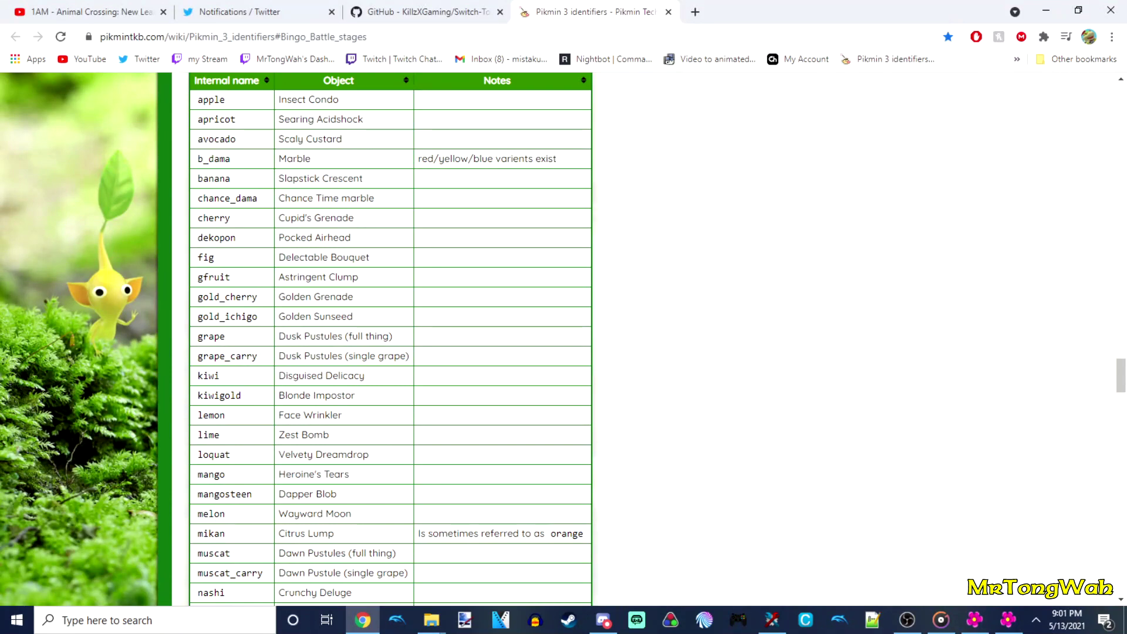
# Return from the wiki's fruit table to the Generators Editor and inspect the Pod, Start and Pikmin objects in the central ring.
pyautogui.scroll(-2, 391, 339)
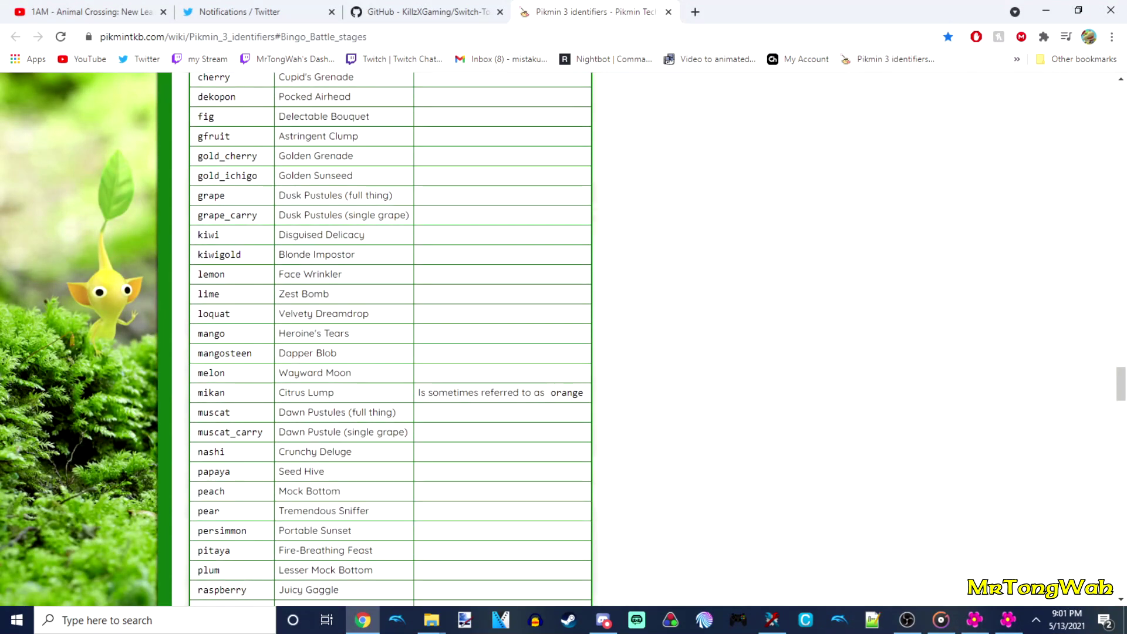
pyautogui.click(362, 620)
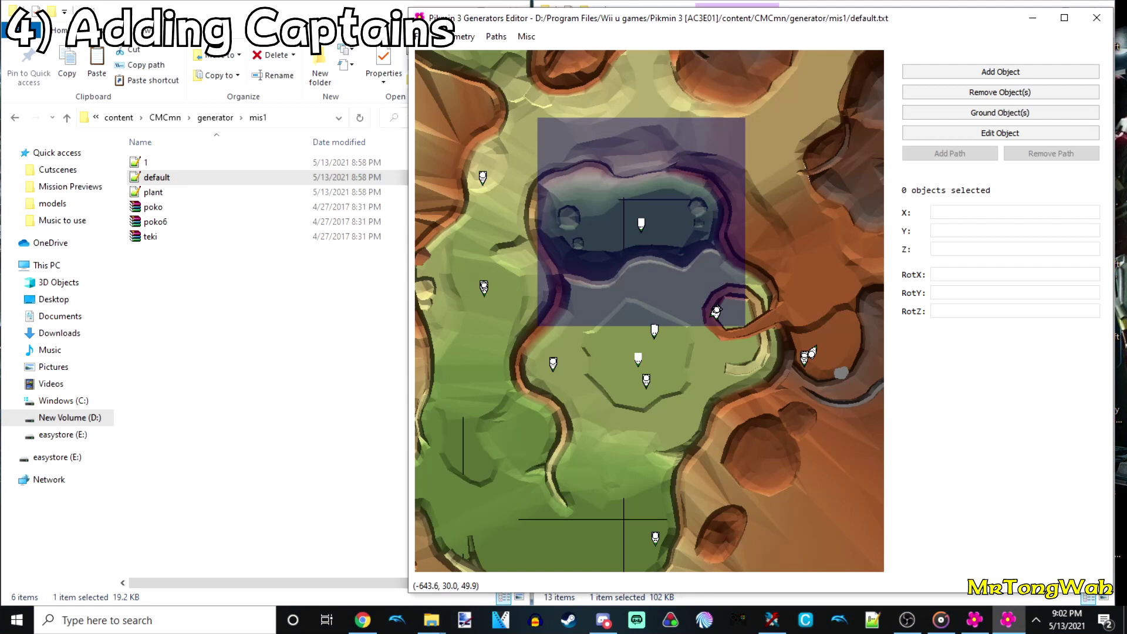
pyautogui.scroll(5, 619, 375)
pyautogui.moveTo(622, 387); pyautogui.dragTo(635, 275, button='middle')
pyautogui.click(638, 298)
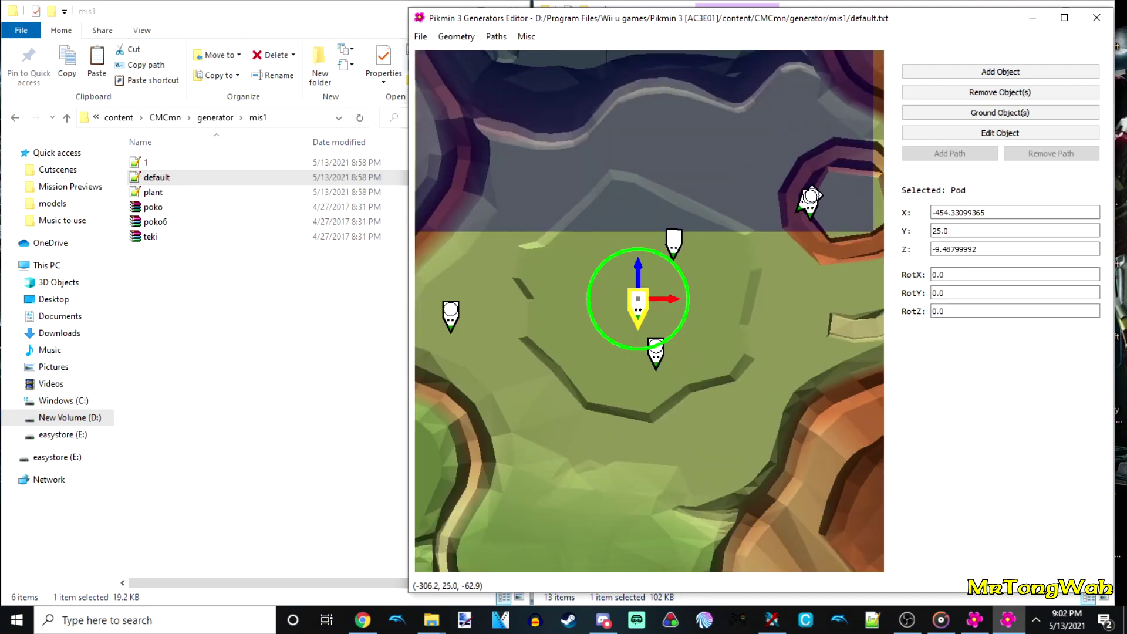
pyautogui.click(674, 242)
pyautogui.click(688, 382)
pyautogui.click(653, 345)
pyautogui.click(738, 316)
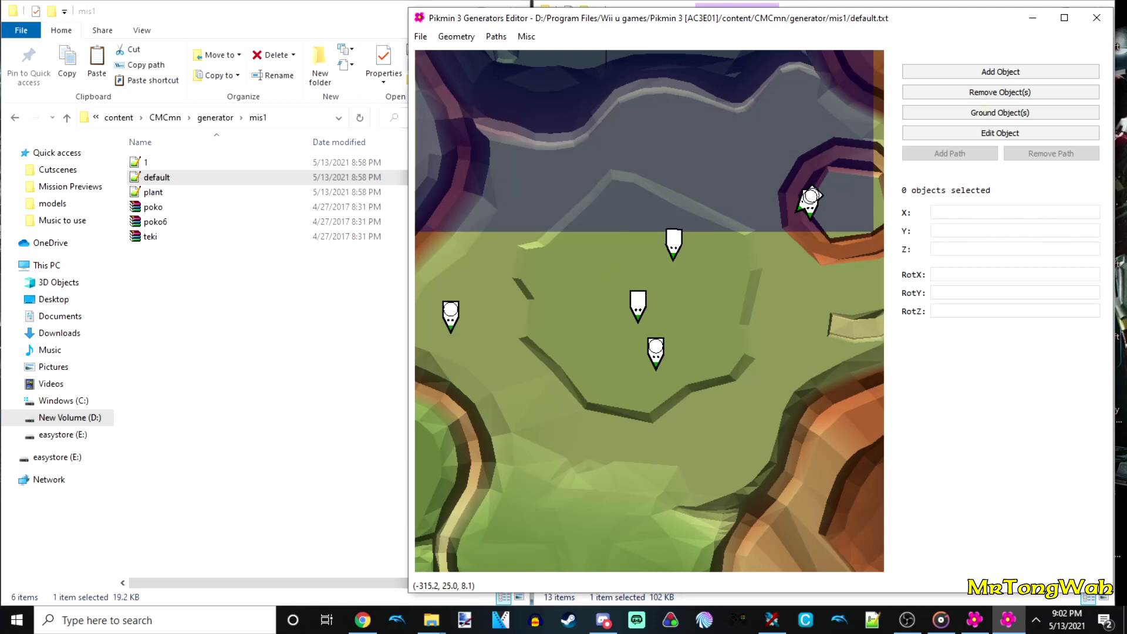
pyautogui.click(674, 244)
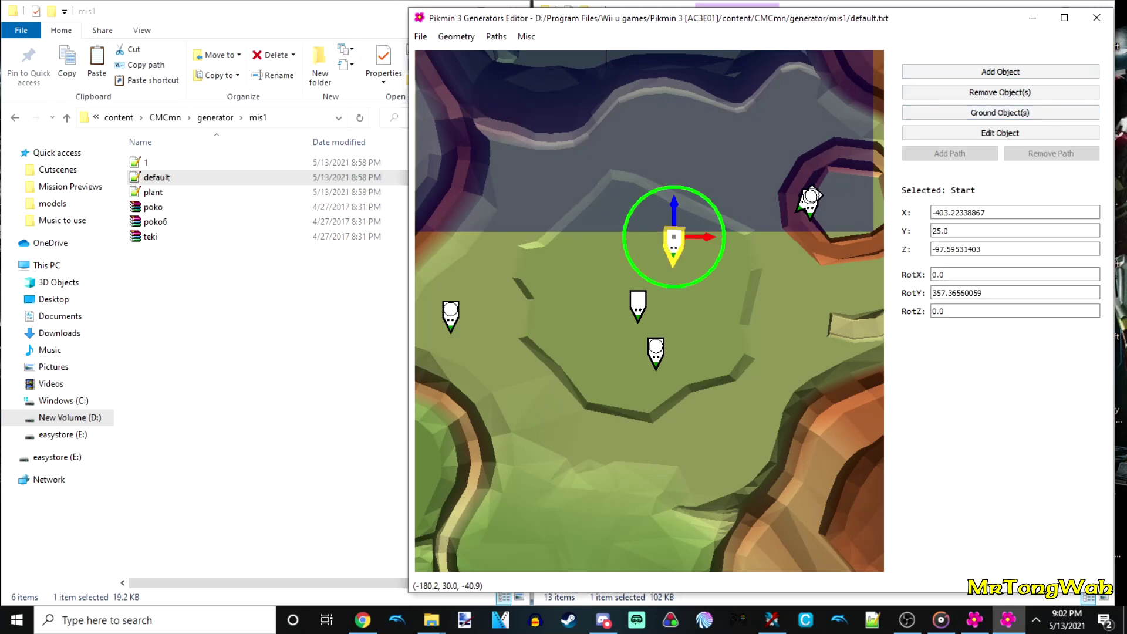
pyautogui.click(793, 270)
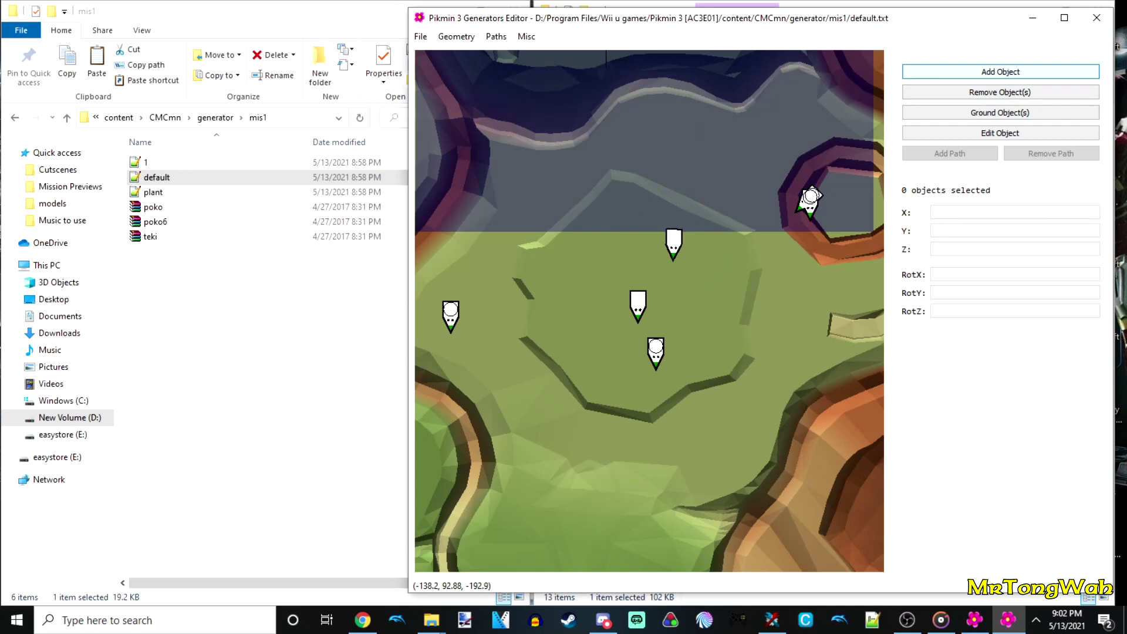
# Start adding a new object, look through the object categories and choose the pikmin3 category.
pyautogui.click(1001, 72)
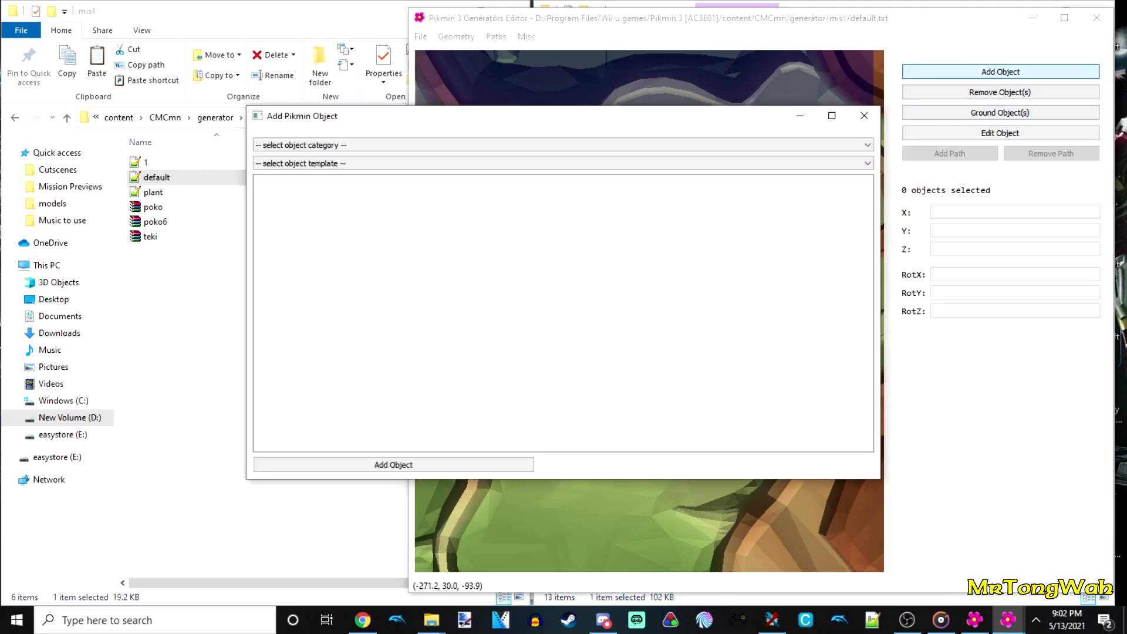
pyautogui.moveTo(352, 119); pyautogui.dragTo(408, 105)
pyautogui.click(411, 131)
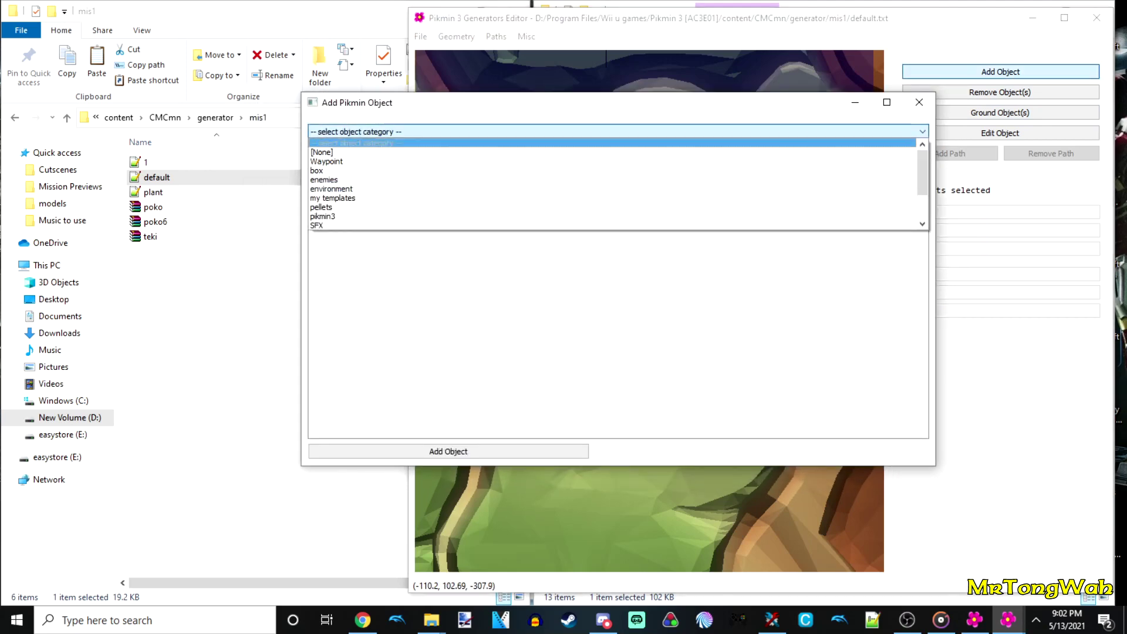
pyautogui.click(410, 131)
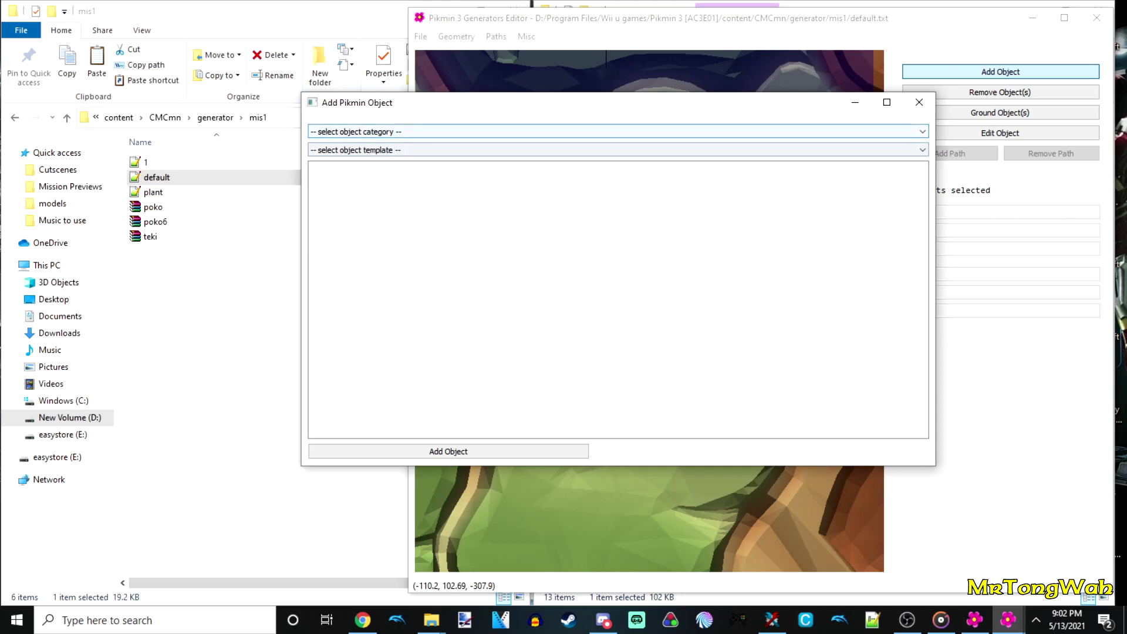
pyautogui.click(411, 132)
pyautogui.scroll(-2, 611, 185)
pyautogui.scroll(2, 611, 191)
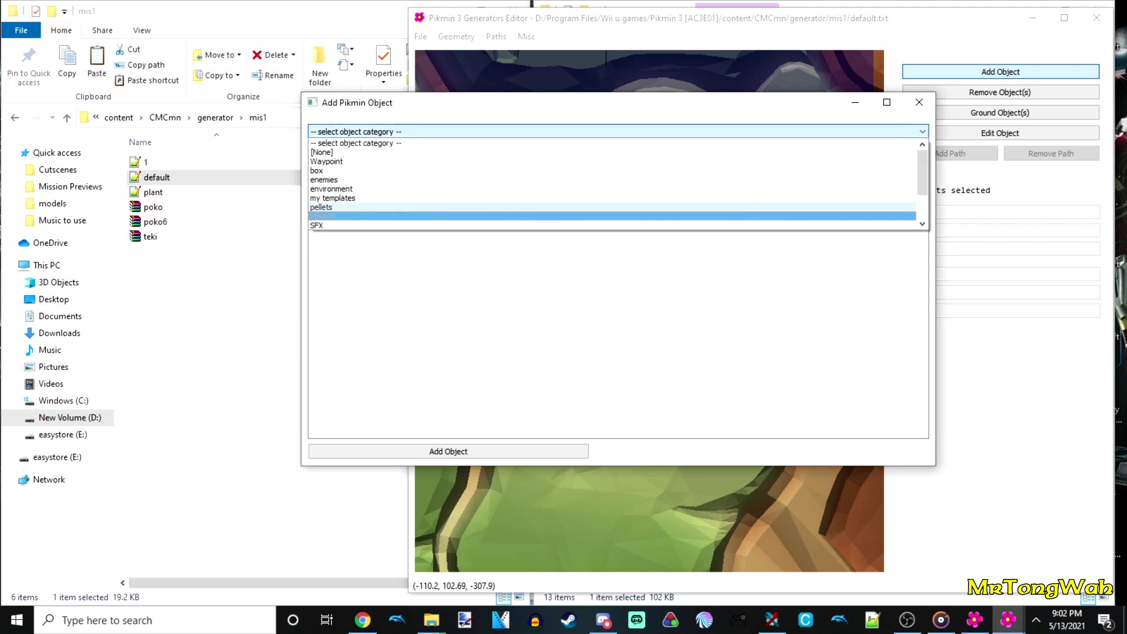
pyautogui.scroll(-1, 611, 188)
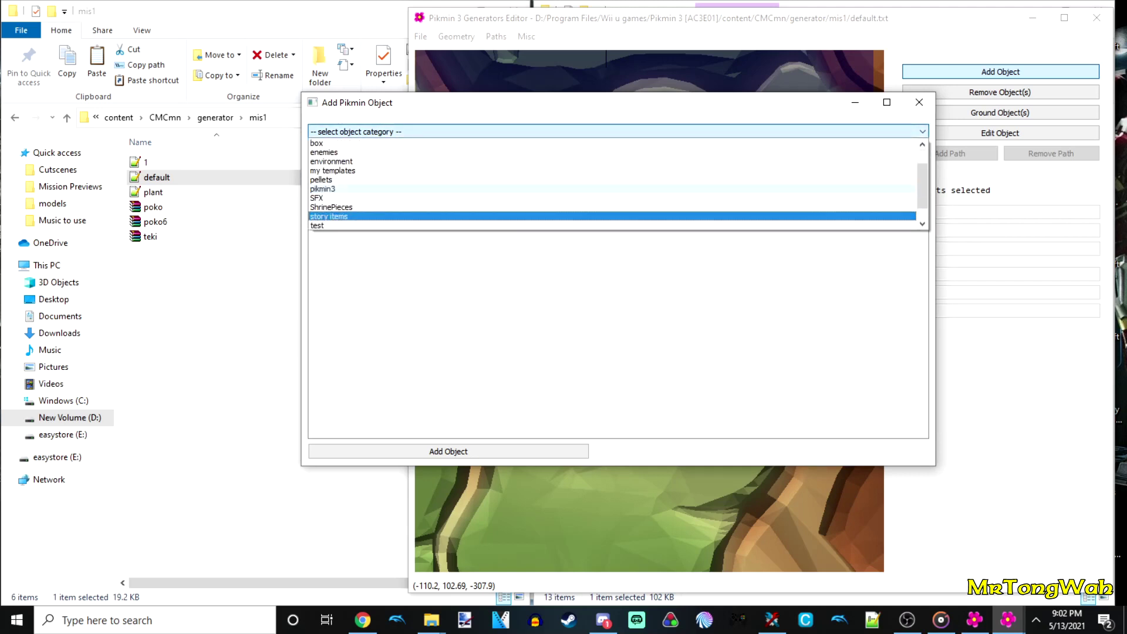
pyautogui.scroll(1, 611, 188)
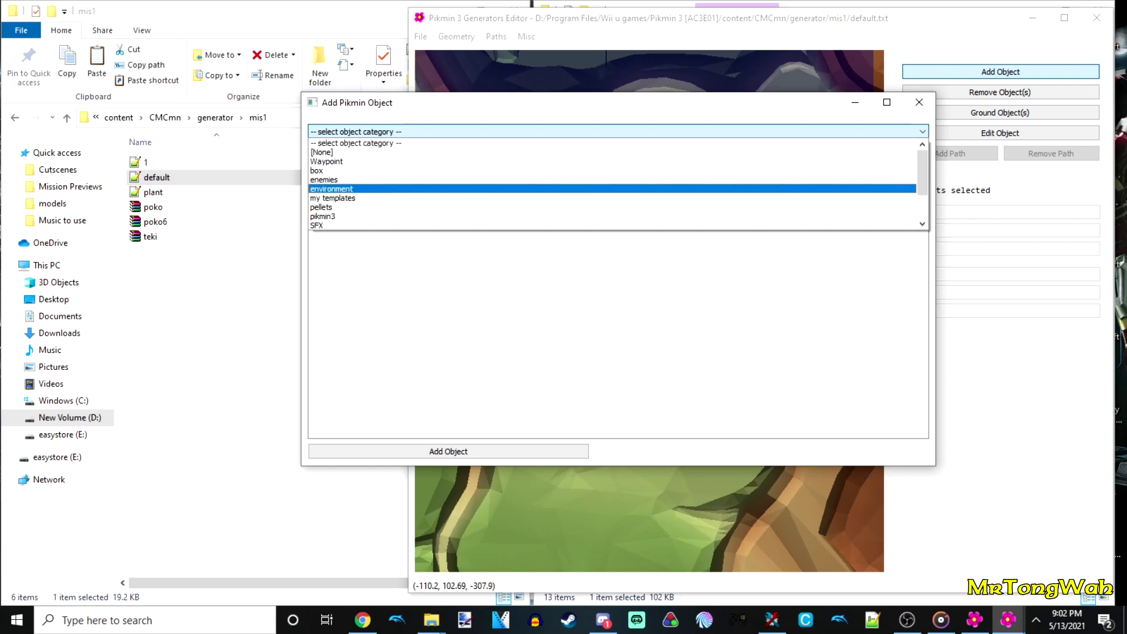
pyautogui.click(611, 198)
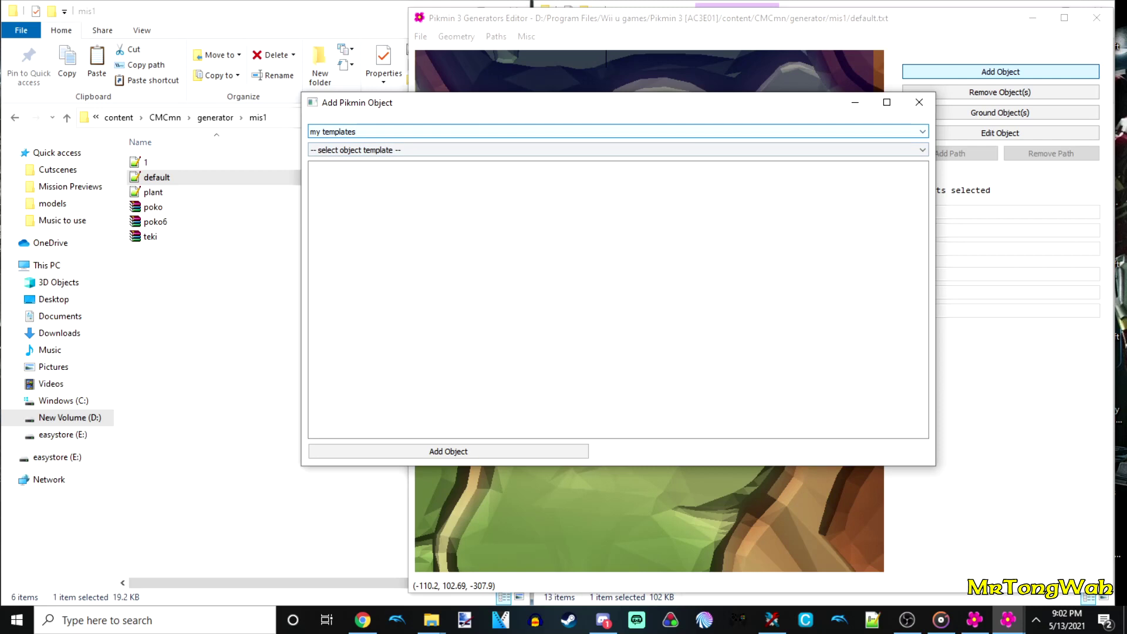
pyautogui.click(611, 132)
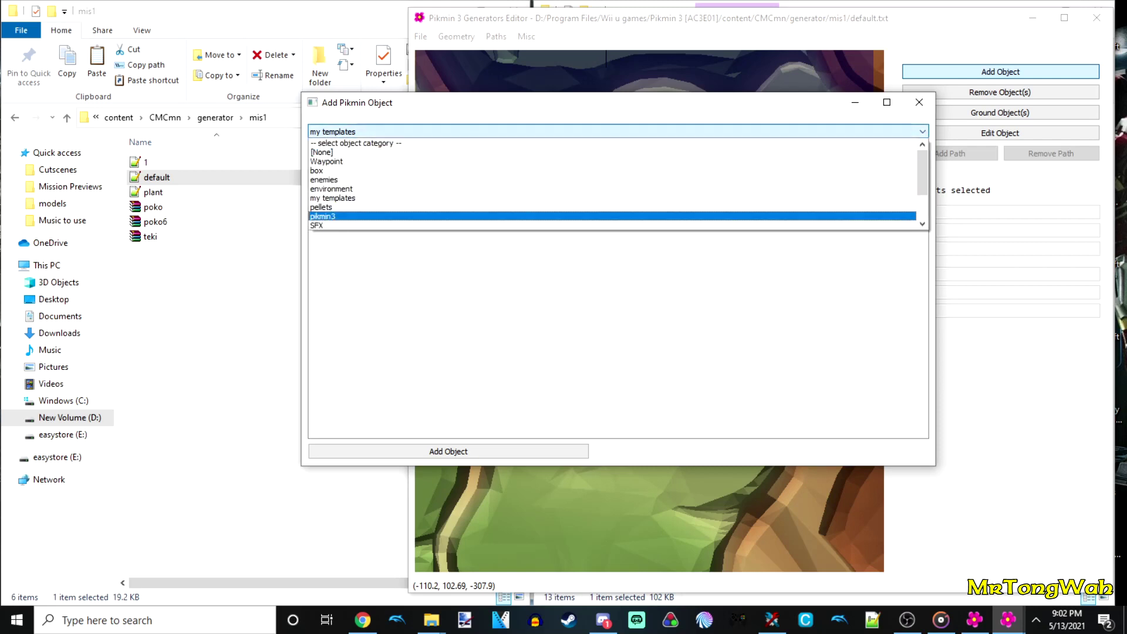
pyautogui.click(610, 217)
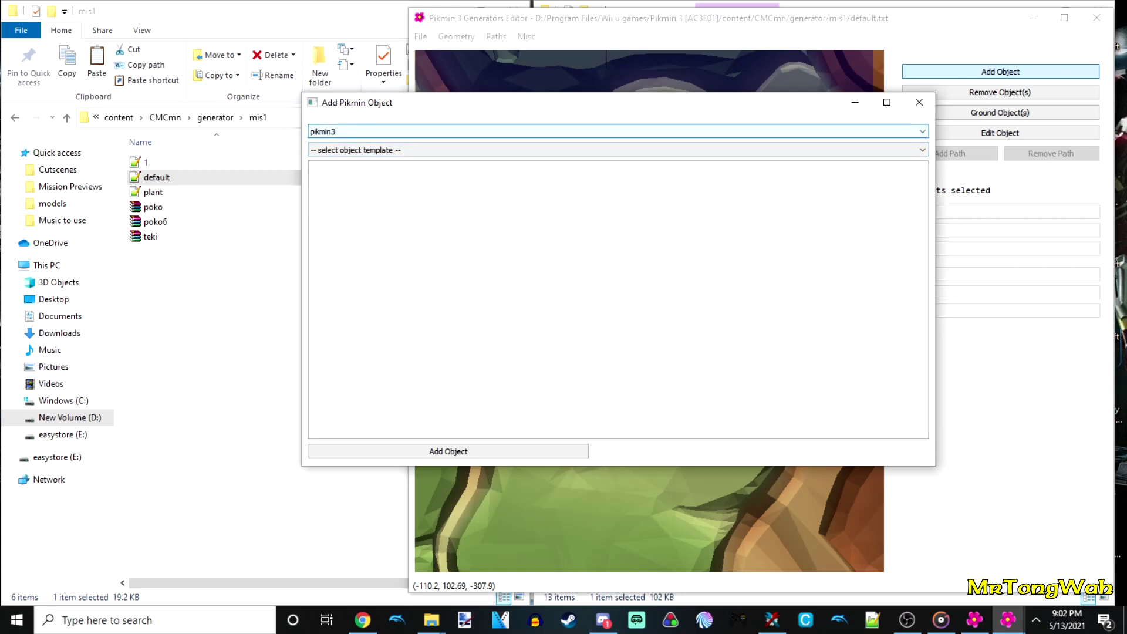
# Find and choose the Player.txt object template within the pikmin3 category.
pyautogui.click(610, 150)
pyautogui.scroll(-12, 610, 202)
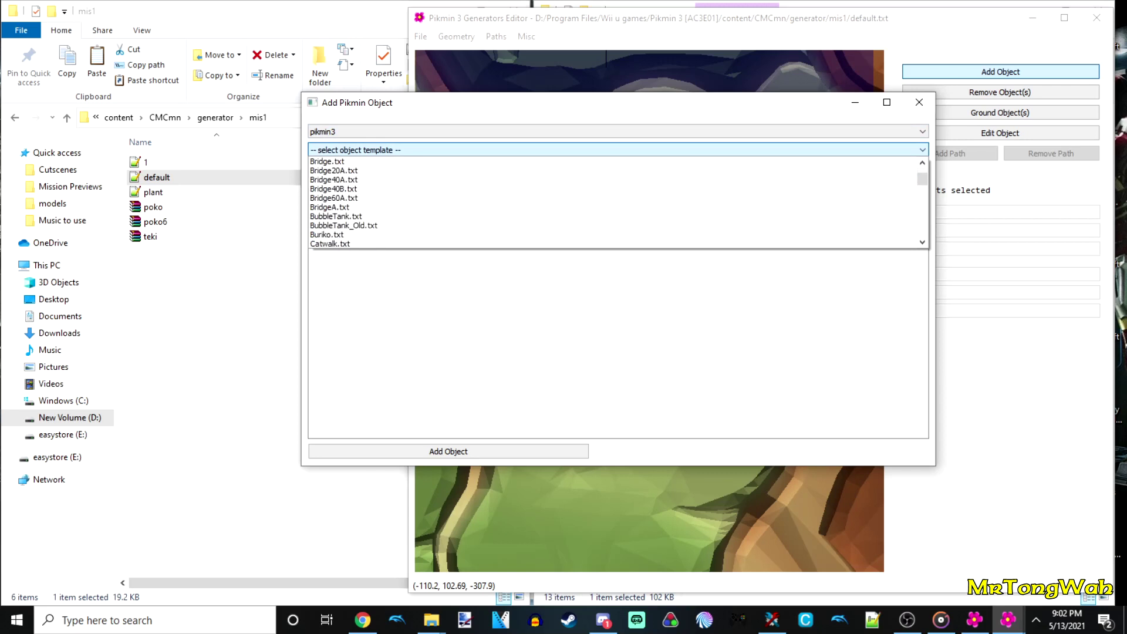
pyautogui.scroll(-15, 610, 200)
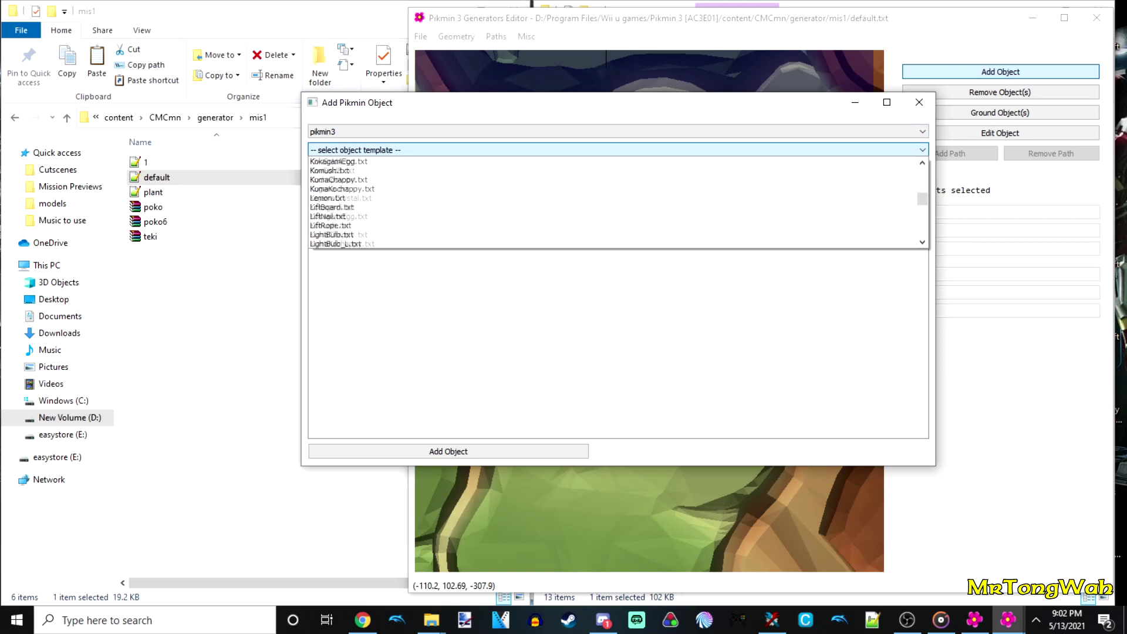
pyautogui.scroll(4, 610, 235)
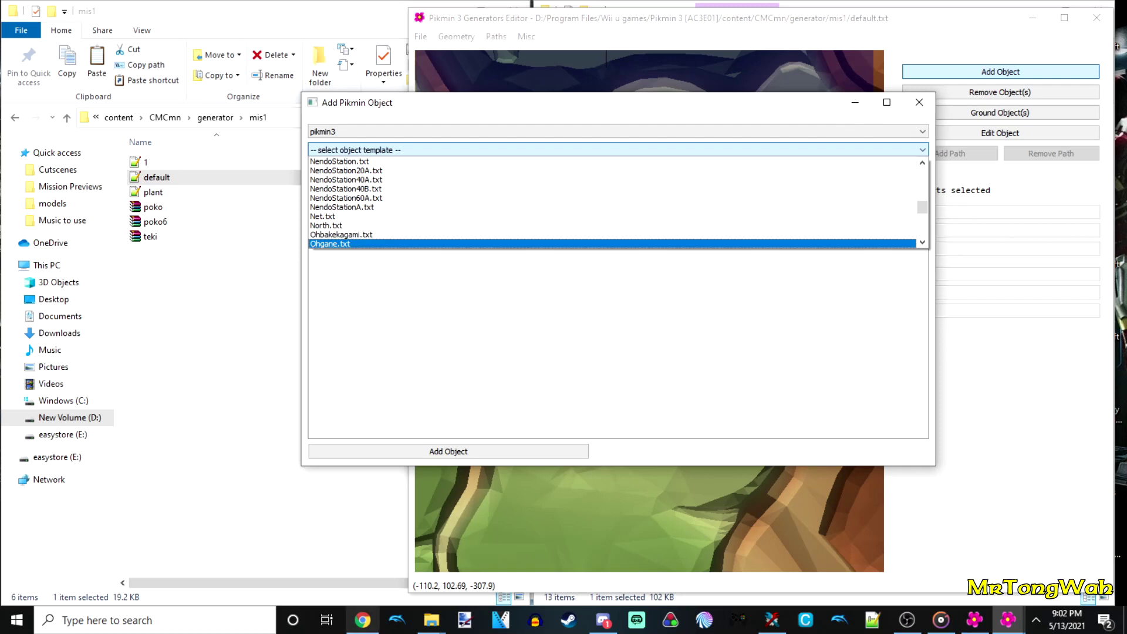
pyautogui.scroll(-4, 611, 234)
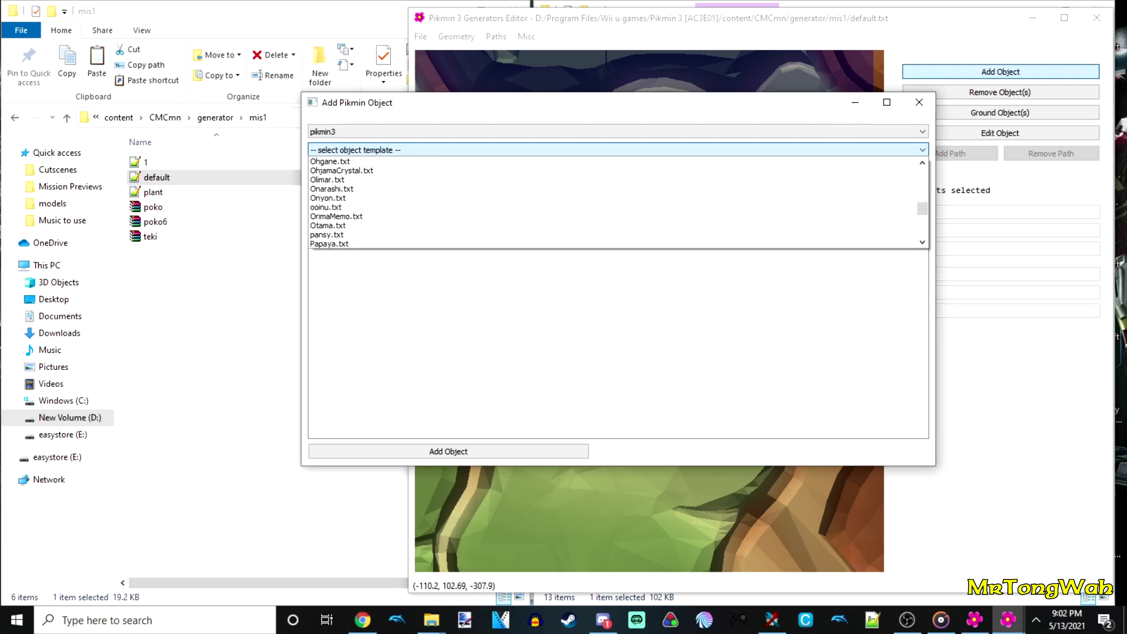
pyautogui.scroll(-2, 611, 235)
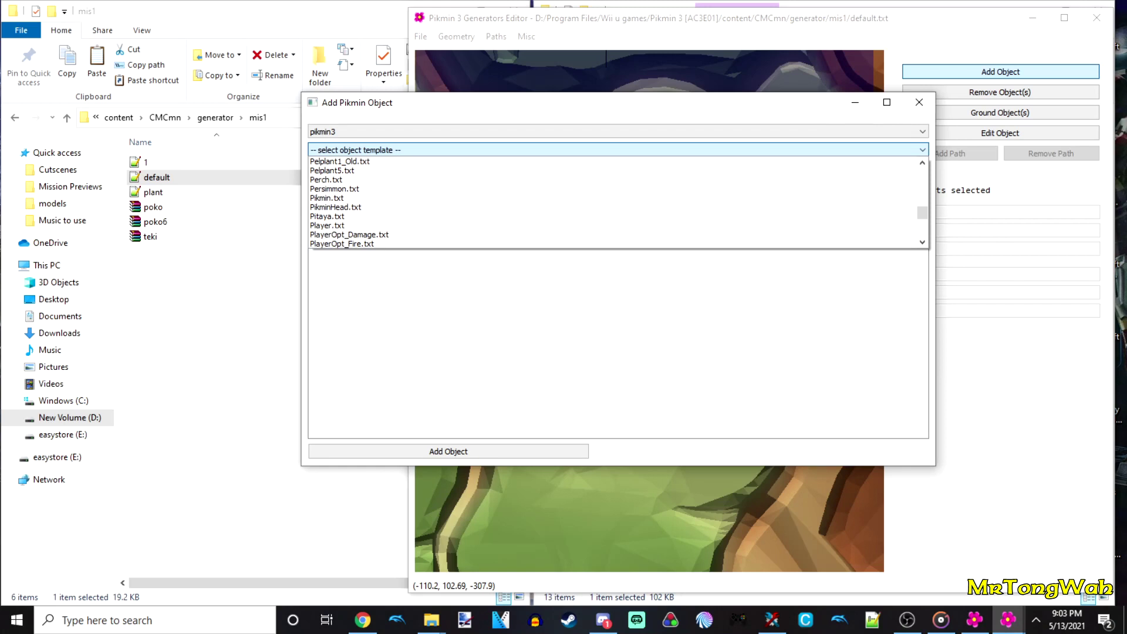
pyautogui.click(610, 225)
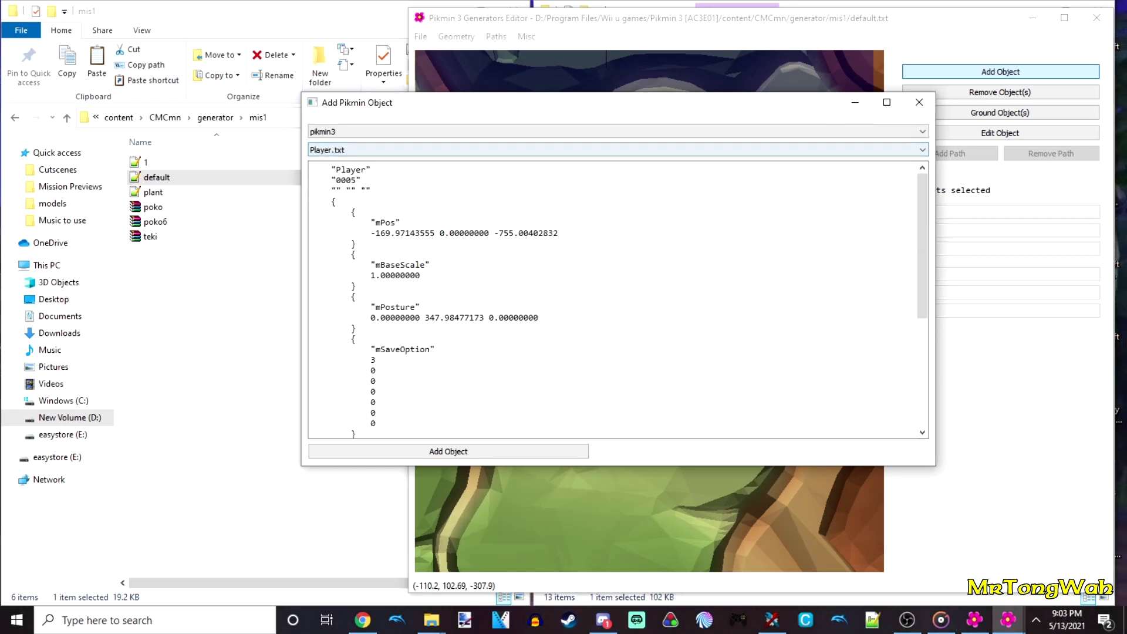
# Look through the Player template's parameters and place the text cursor at the end of its mColor value.
pyautogui.scroll(-5, 610, 294)
pyautogui.scroll(3, 611, 294)
pyautogui.scroll(-6, 610, 299)
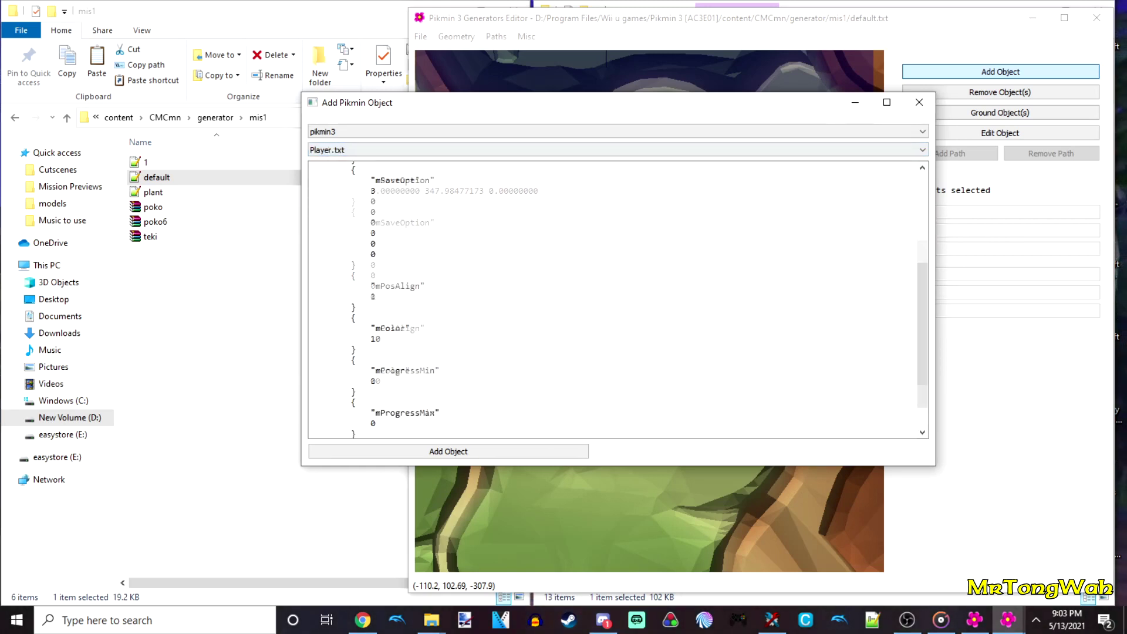
pyautogui.scroll(1, 610, 300)
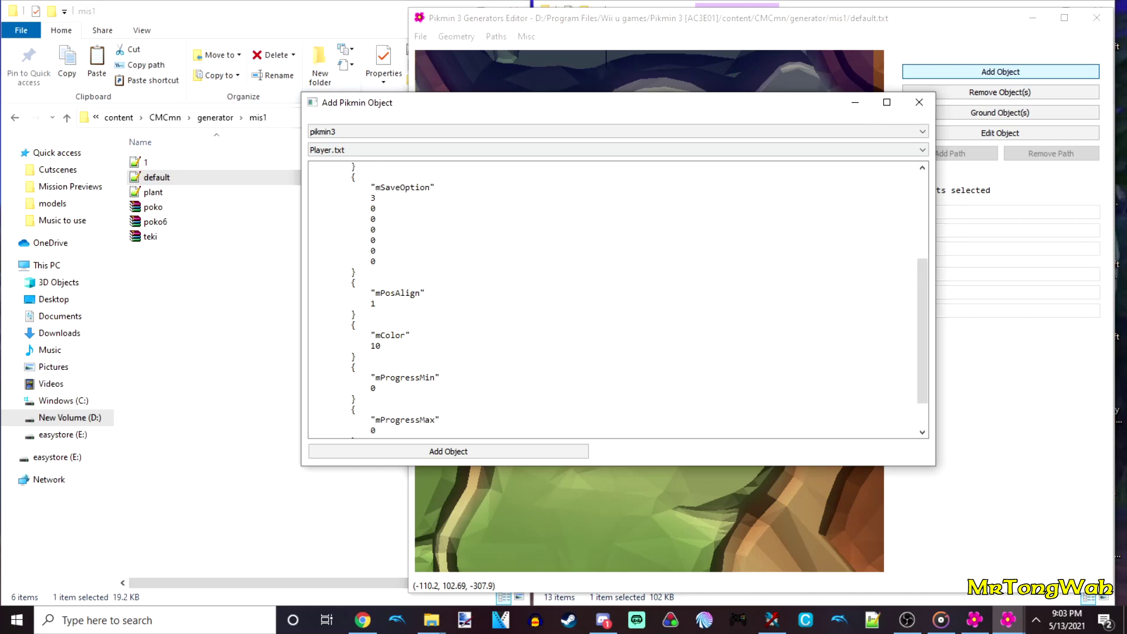
pyautogui.click(381, 346)
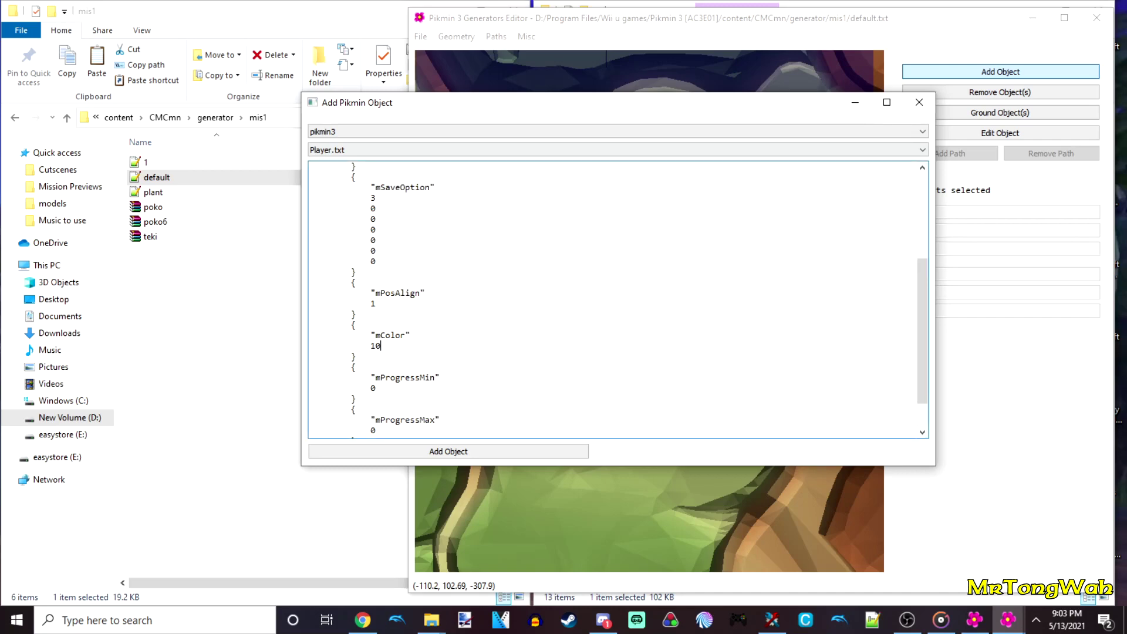
# Look up the captain colour IDs in the wiki's Leaders and Pikmin types table in Chrome, highlight Charlie's row, and return to the editor.
pyautogui.click(363, 620)
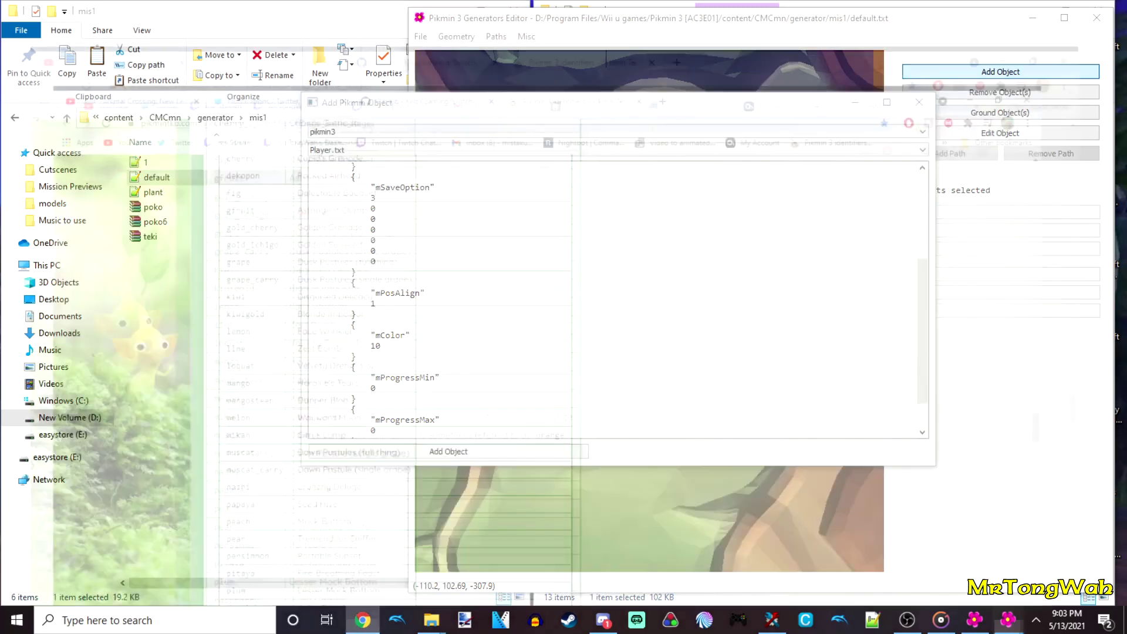
pyautogui.scroll(-10, 564, 340)
pyautogui.scroll(-15, 643, 338)
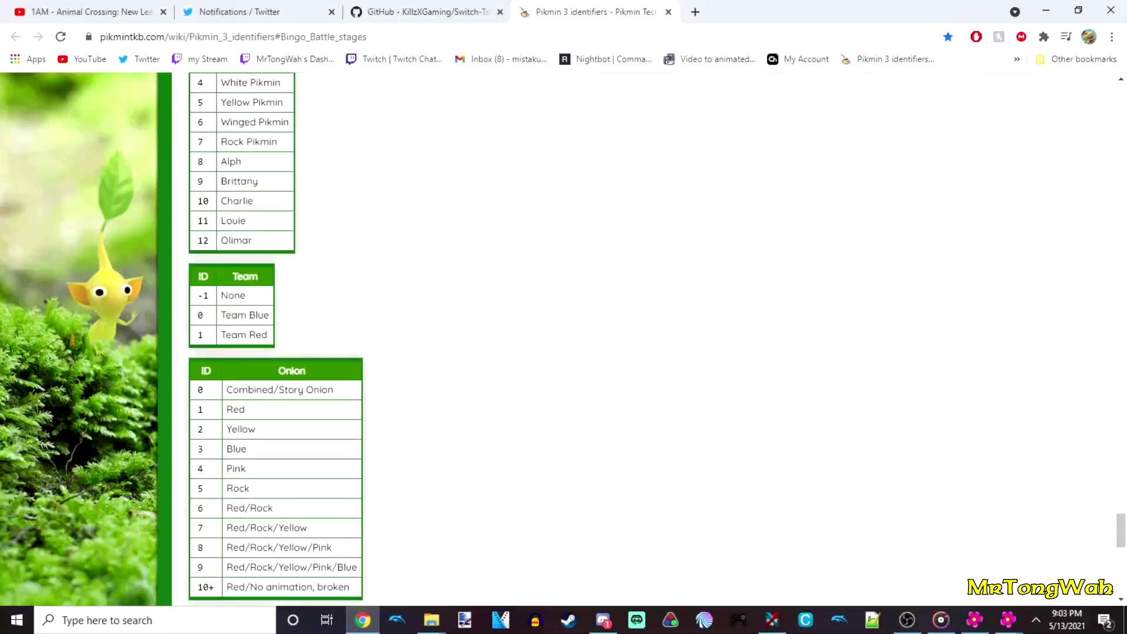
pyautogui.scroll(3, 643, 338)
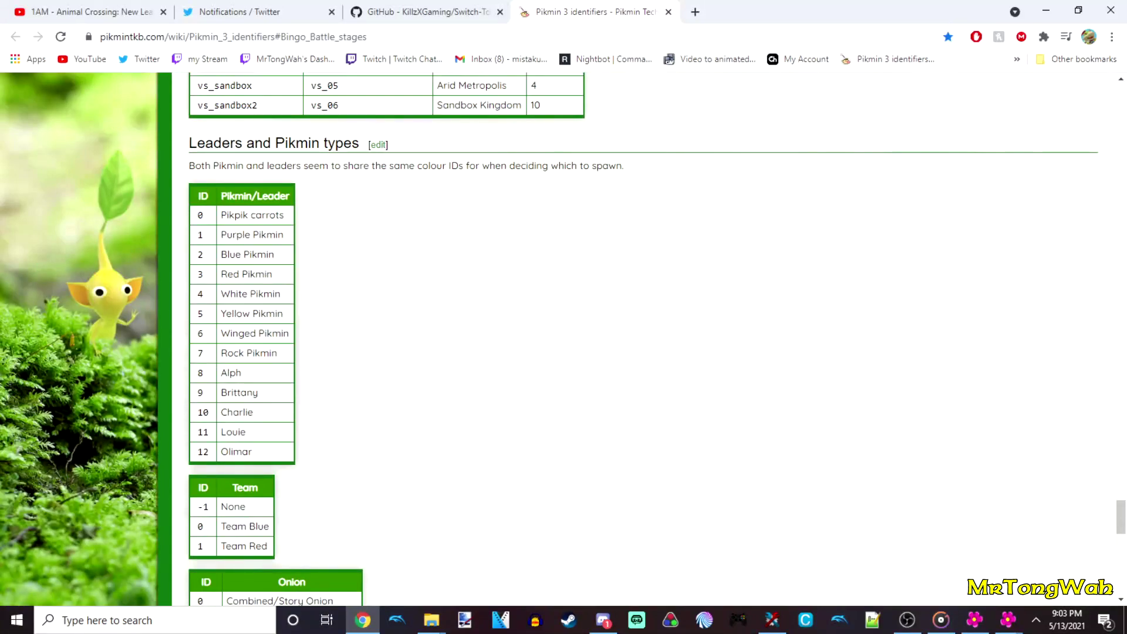
pyautogui.click(363, 620)
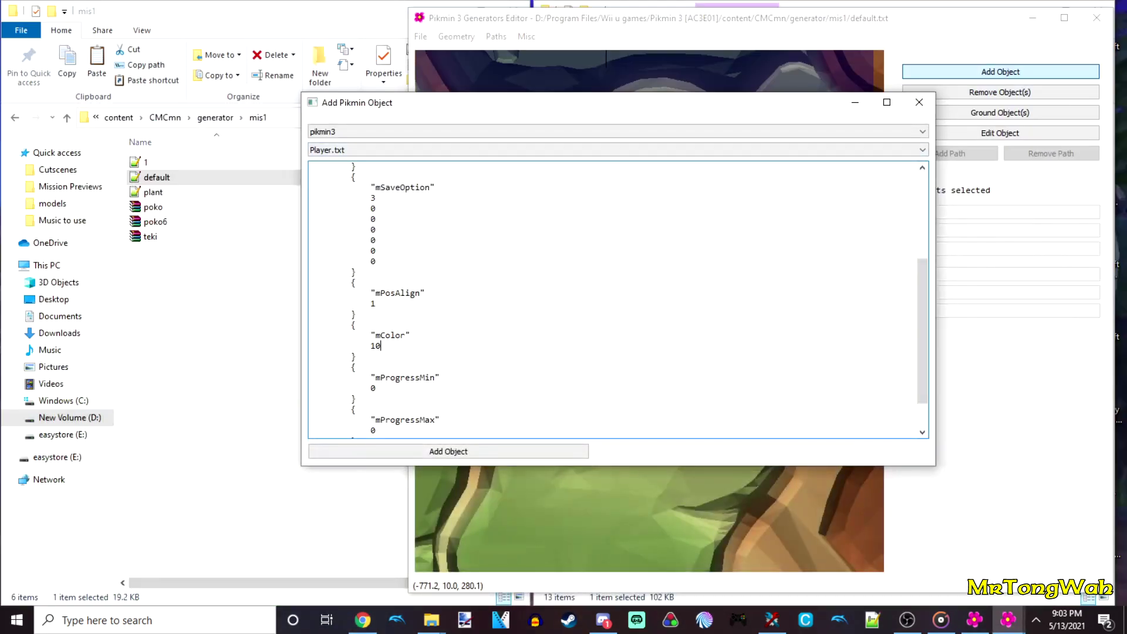
pyautogui.hotkey('alt', 'Tab')
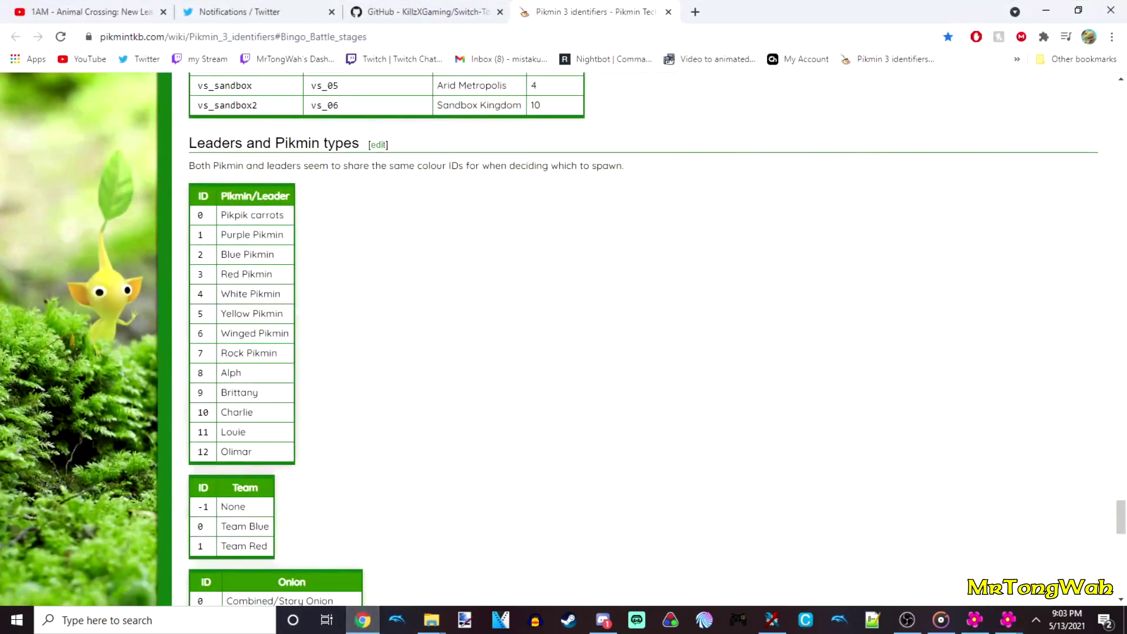
pyautogui.moveTo(203, 413); pyautogui.dragTo(255, 413)
pyautogui.click(258, 413)
pyautogui.hotkey('alt', 'Tab')
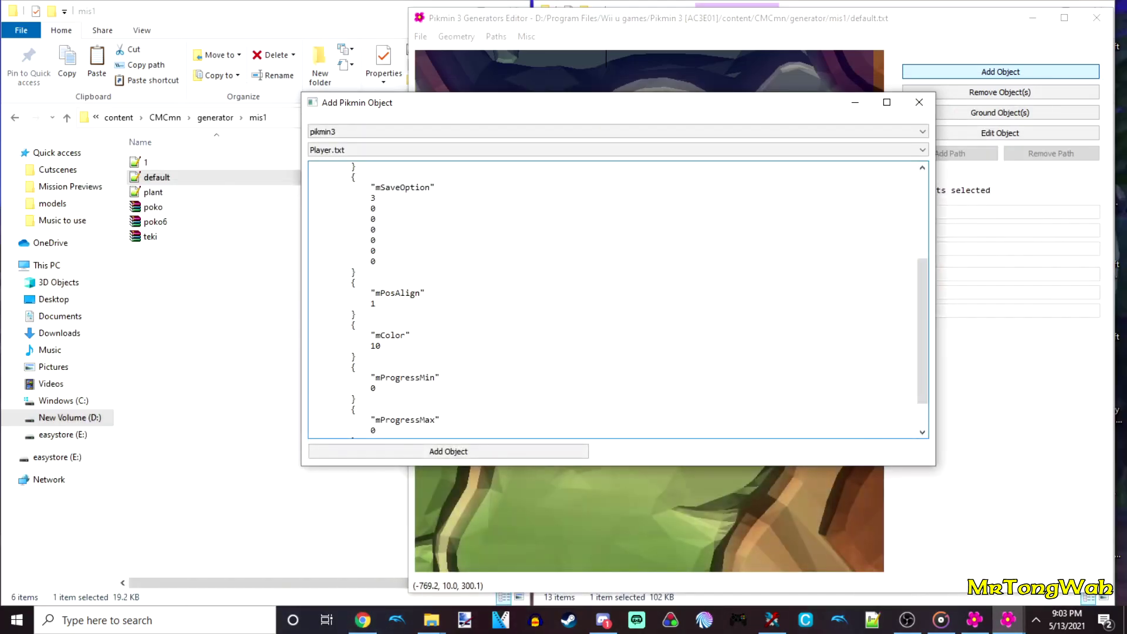
# Set the Player template's mColor to 12 and place the object between Start and Pod, at about X -392, Z -49.
pyautogui.press('BackSpace')
pyautogui.write('2')
pyautogui.press('Return')
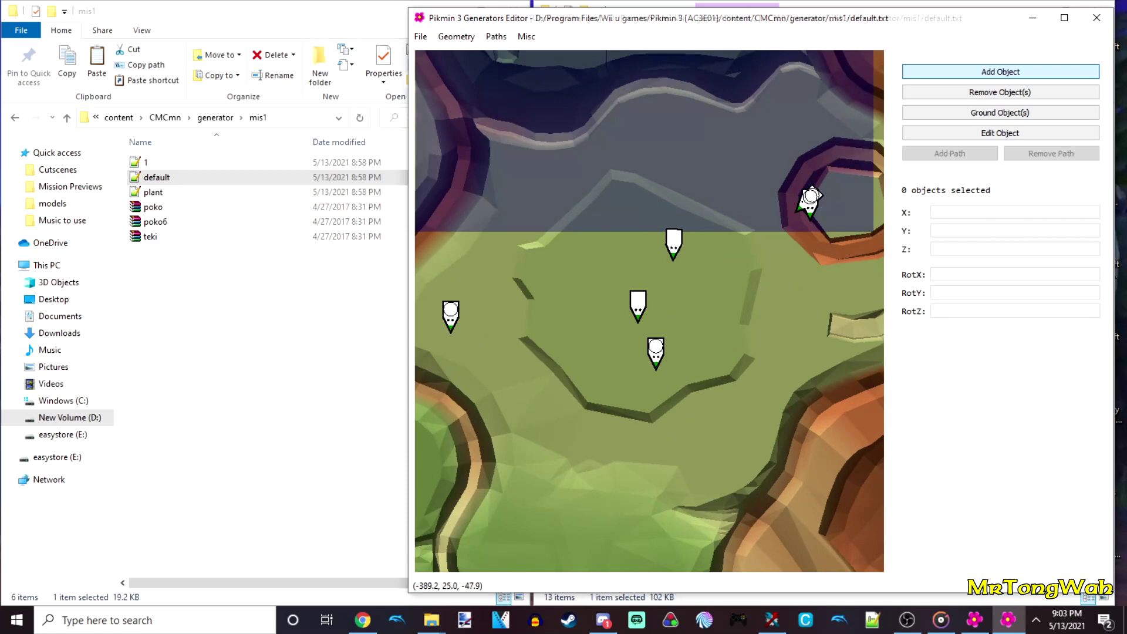
pyautogui.click(682, 272)
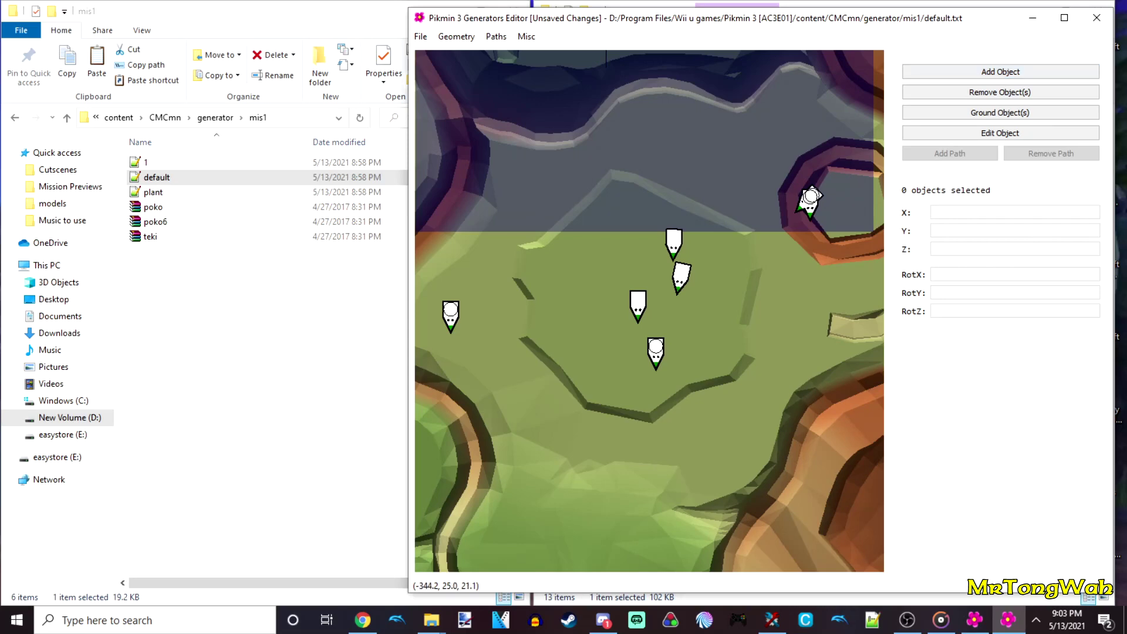
# Select the newly placed Player object on the map to check it, and deselect it.
pyautogui.scroll(-3, 648, 309)
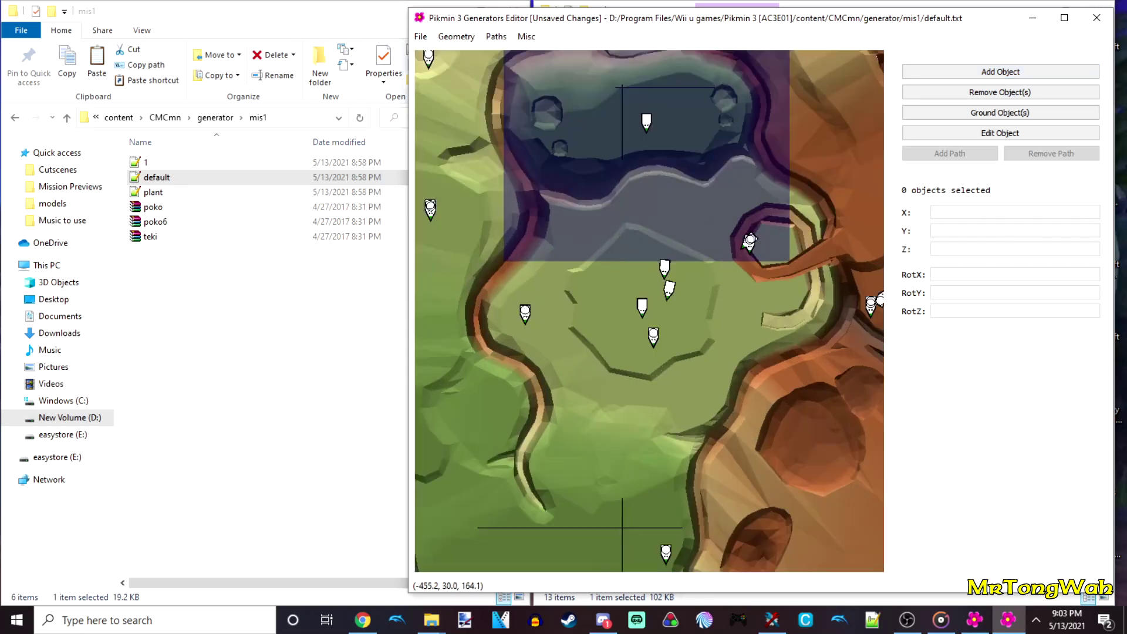
pyautogui.click(670, 287)
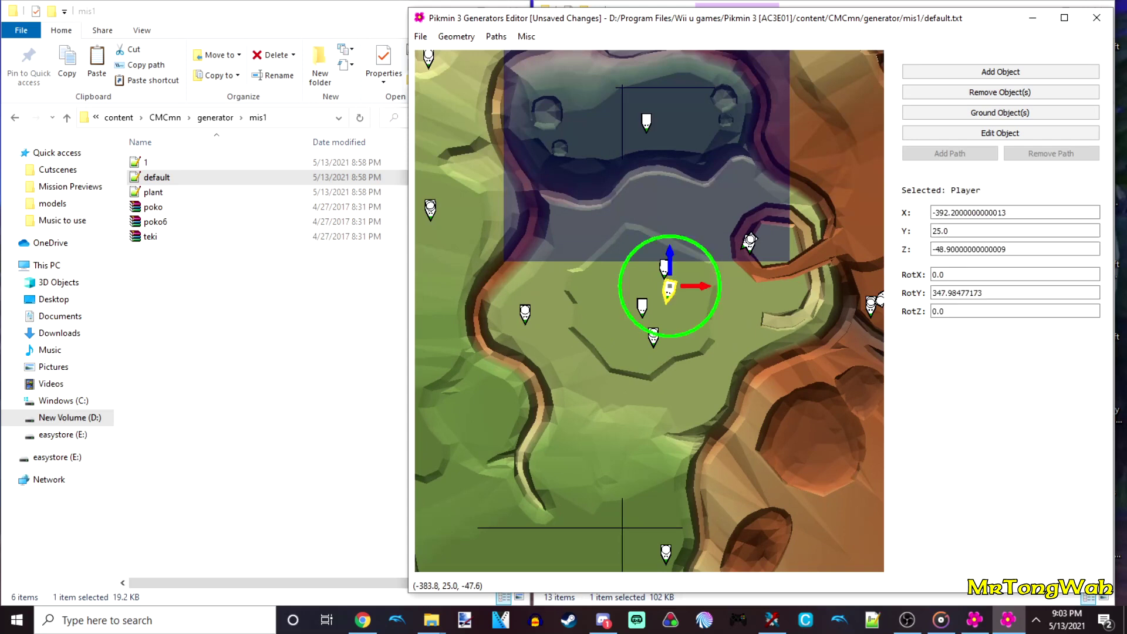
pyautogui.click(672, 377)
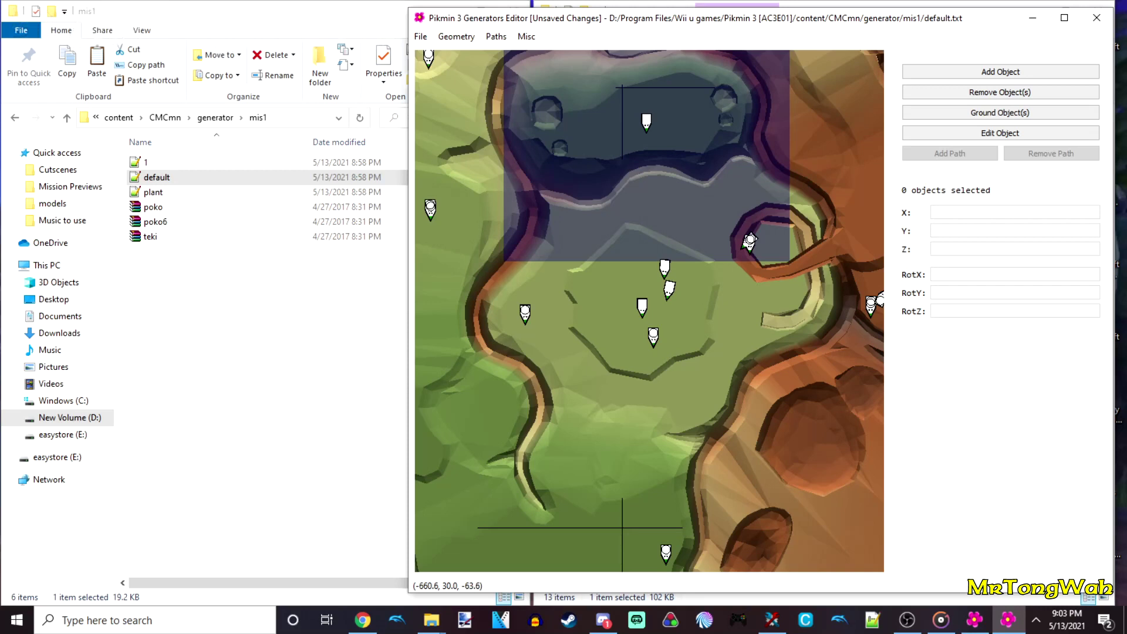
# Move the Pikmin object at the clearing's western edge to about X -687, Z 8 and open its object data for editing.
pyautogui.click(525, 313)
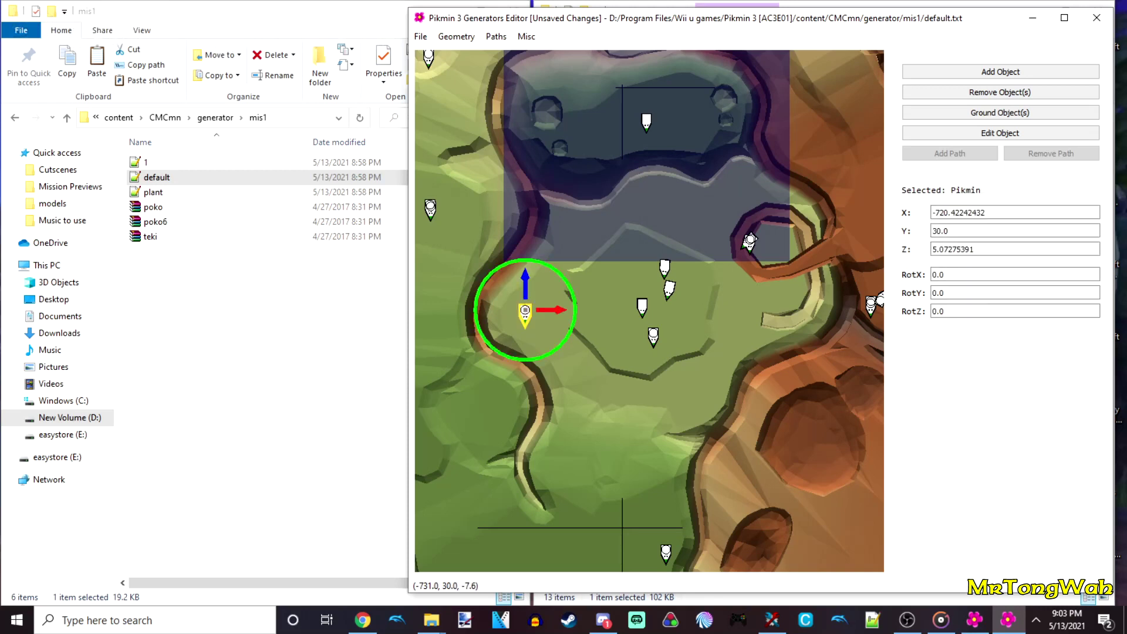
pyautogui.moveTo(526, 308); pyautogui.dragTo(539, 312)
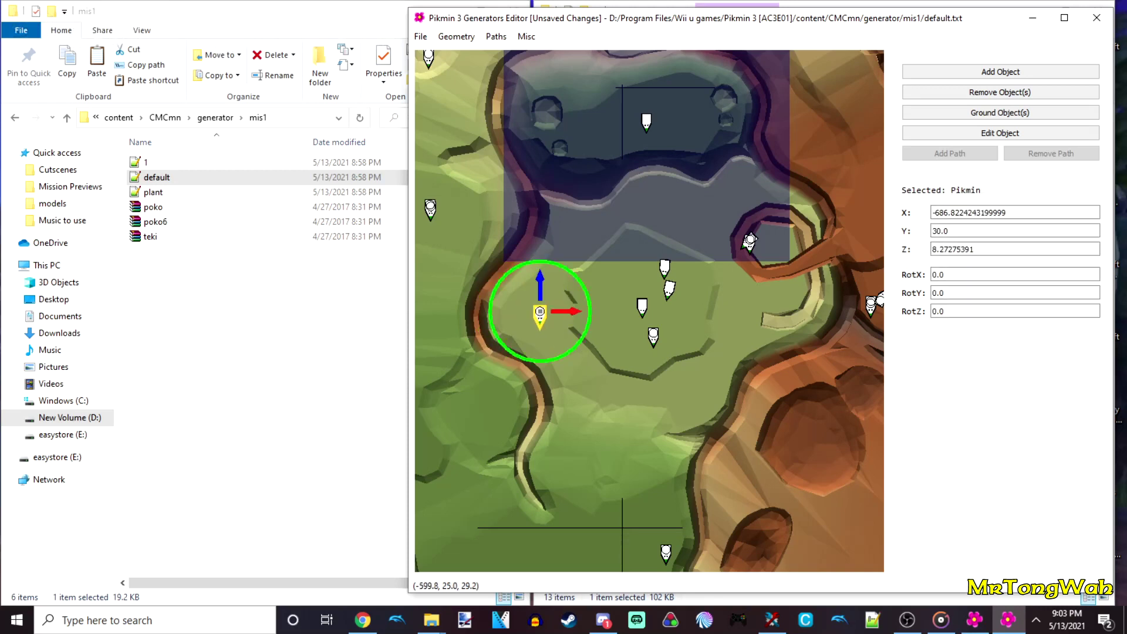
pyautogui.click(1000, 133)
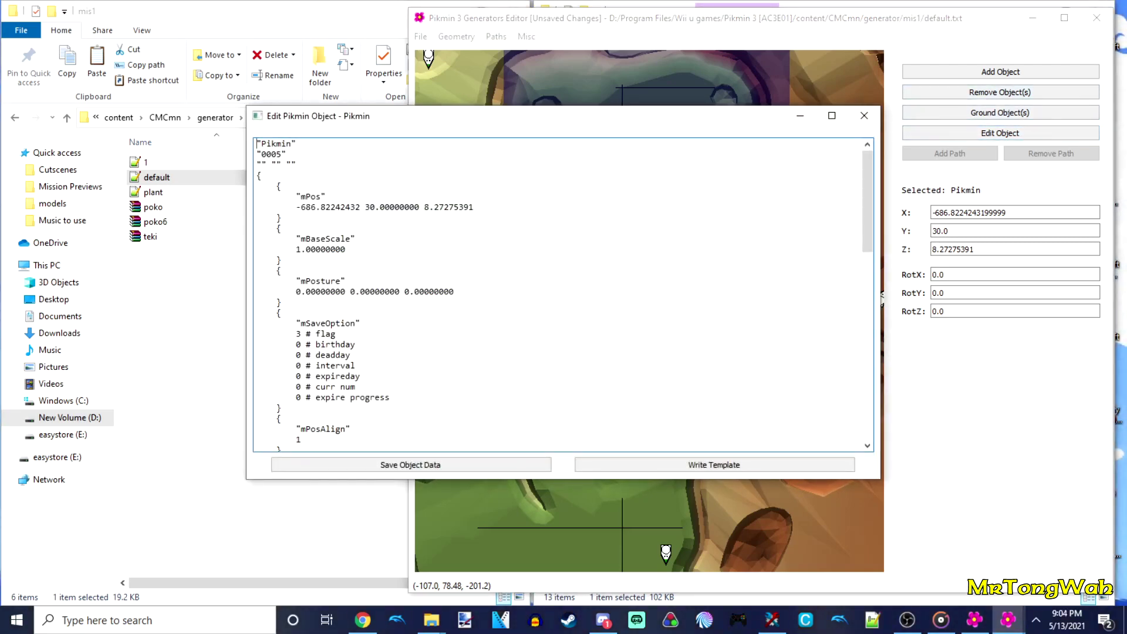
# Set the Pikmin object's mNum to 10 in its object data.
pyautogui.scroll(-6, 882, 299)
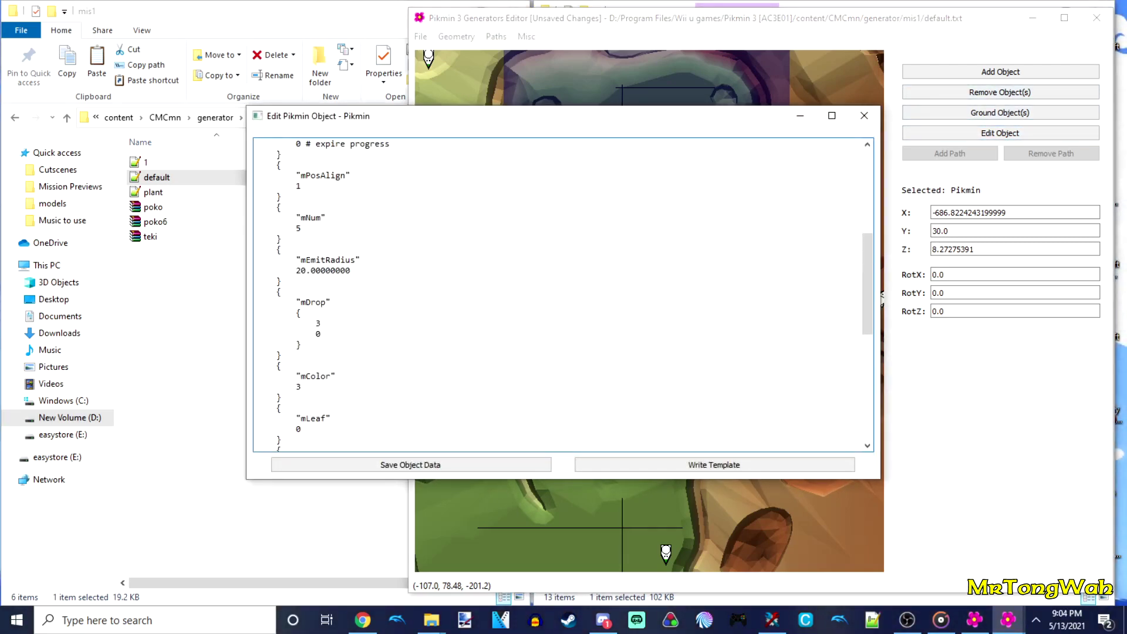
pyautogui.moveTo(296, 218); pyautogui.dragTo(301, 228)
pyautogui.click(302, 229)
pyautogui.press('BackSpace')
pyautogui.write('10')
# Look up the Pikmin colour IDs in the wiki's Leaders and Pikmin types table in Chrome, highlight the Red Pikmin row, and return to the editor.
pyautogui.scroll(-5, 882, 299)
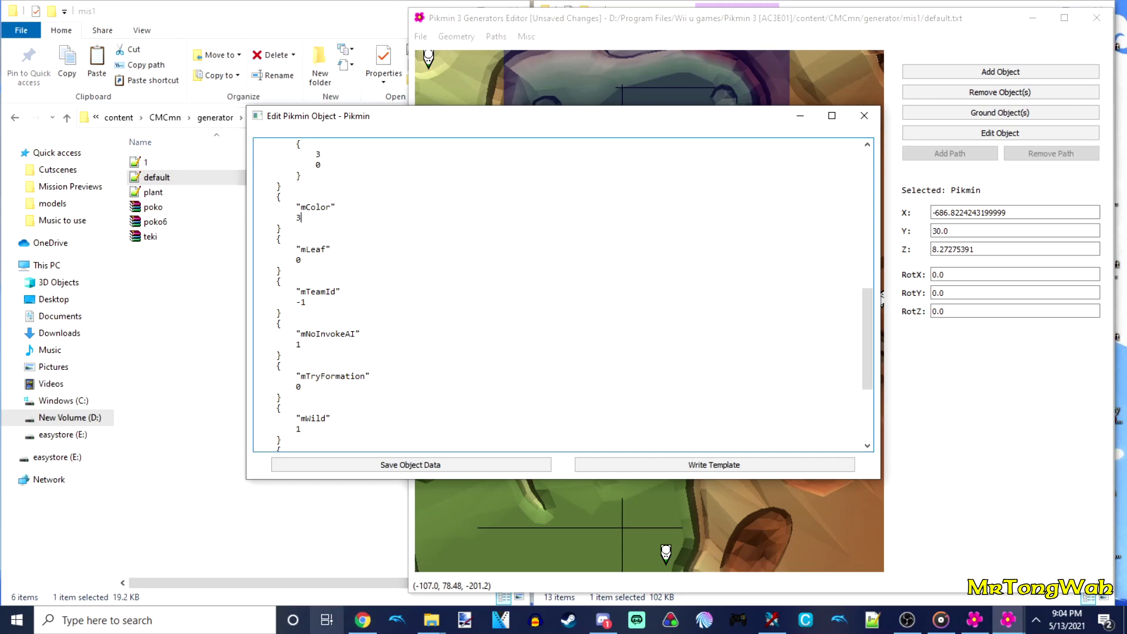
pyautogui.click(362, 619)
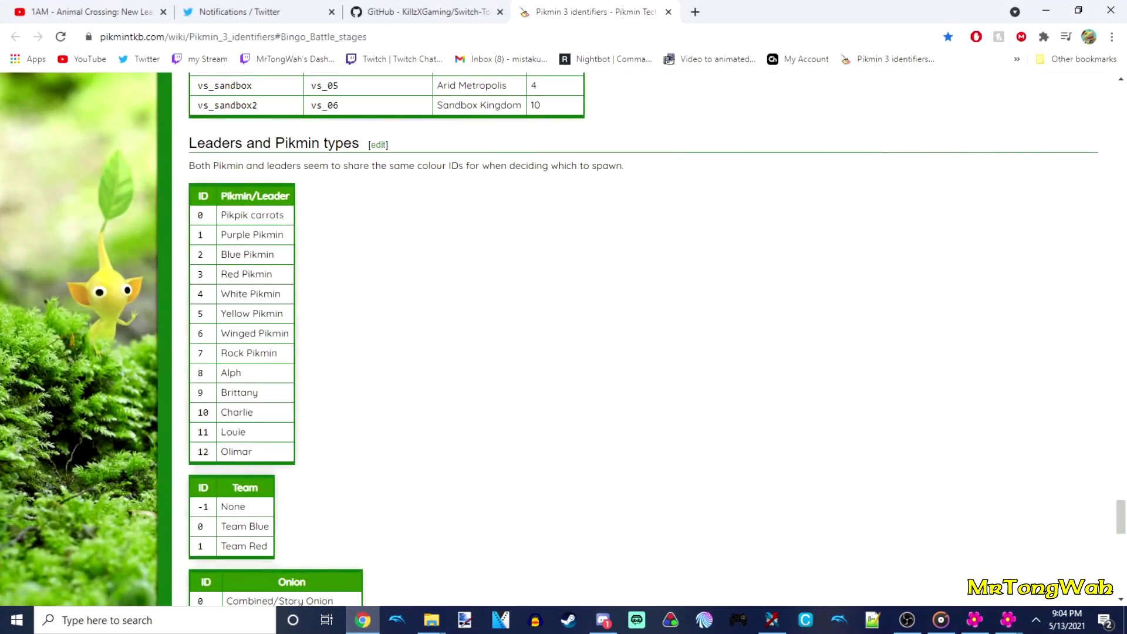
pyautogui.moveTo(198, 275); pyautogui.dragTo(278, 275)
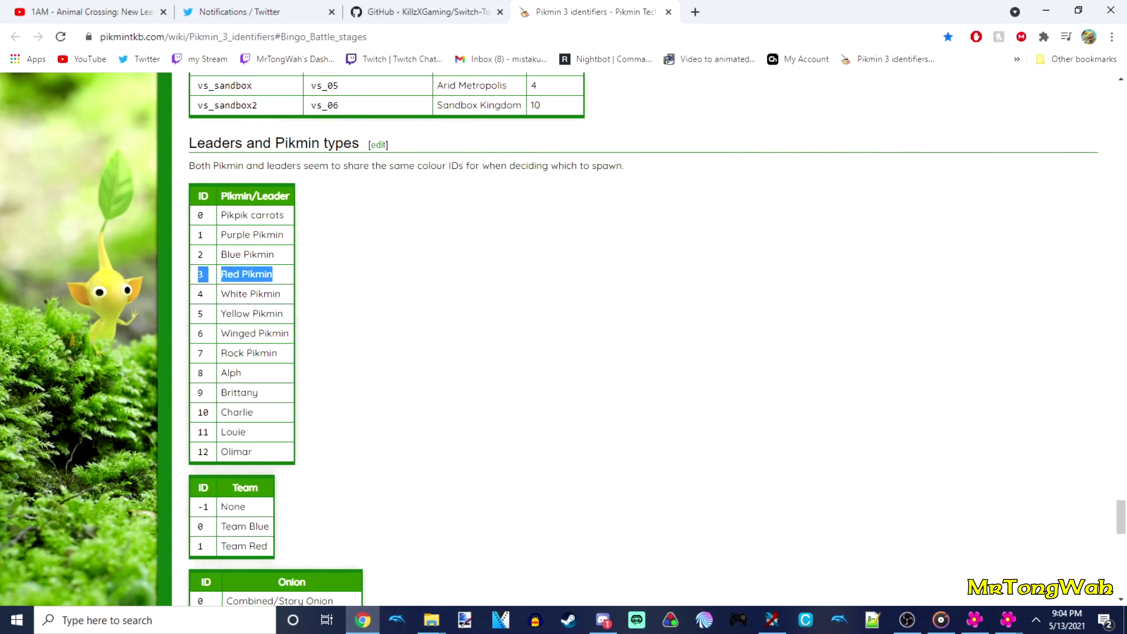
pyautogui.click(282, 276)
pyautogui.moveTo(198, 216); pyautogui.dragTo(253, 235)
pyautogui.click(253, 234)
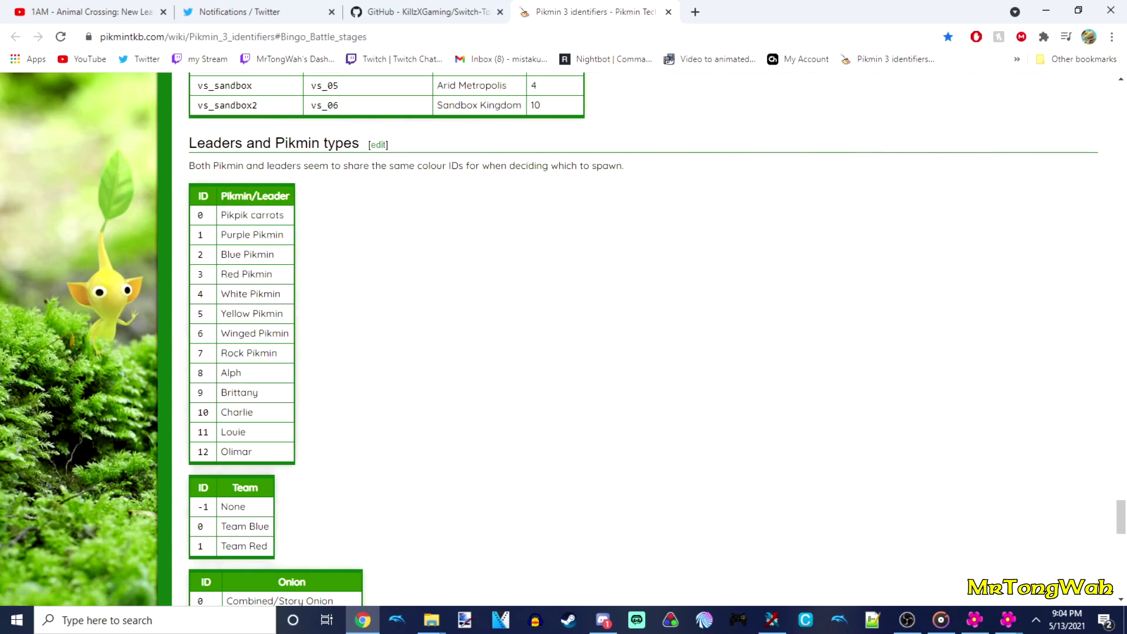
pyautogui.click(363, 620)
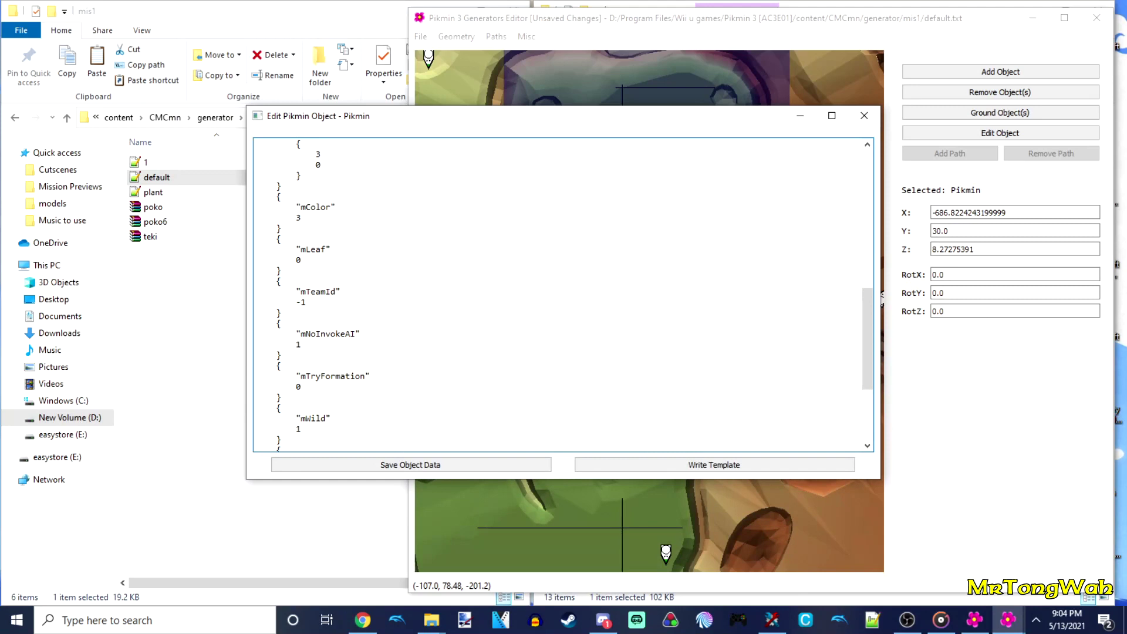
# Set the Pikmin object's mColor to 1 and mLeaf to 2, save the object data, and close the edit window.
pyautogui.press('BackSpace')
pyautogui.write('1')
pyautogui.moveTo(296, 302); pyautogui.dragTo(306, 303)
pyautogui.click(307, 302)
pyautogui.click(411, 464)
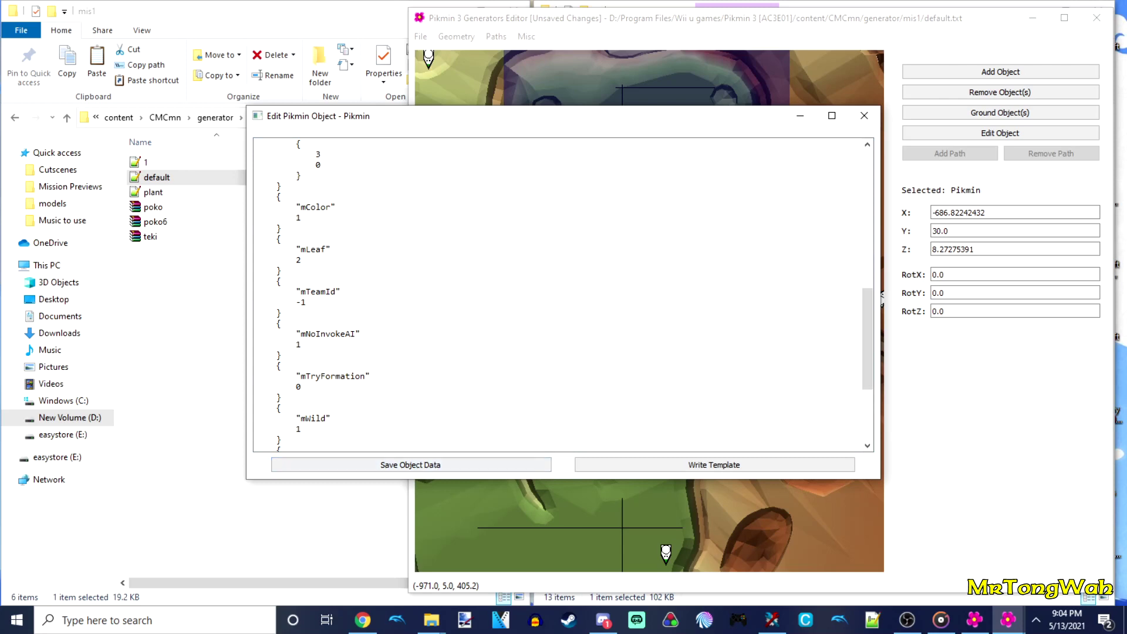
pyautogui.click(864, 116)
pyautogui.scroll(2, 650, 307)
pyautogui.click(515, 309)
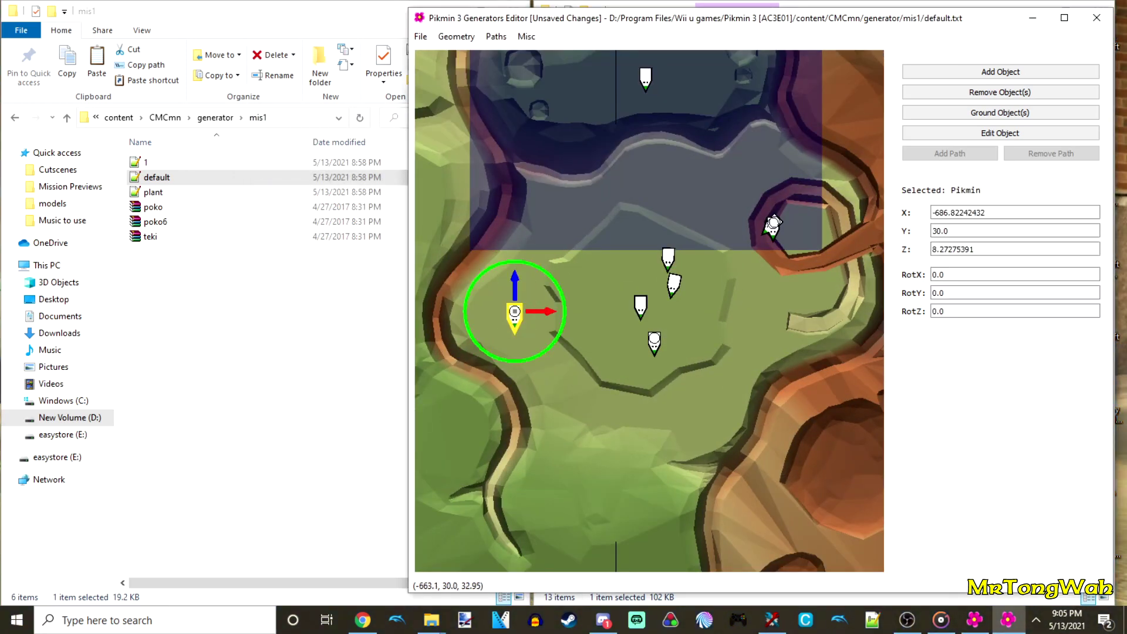
pyautogui.click(599, 370)
pyautogui.scroll(-2, 600, 376)
pyautogui.moveTo(600, 431); pyautogui.dragTo(616, 380, button='middle')
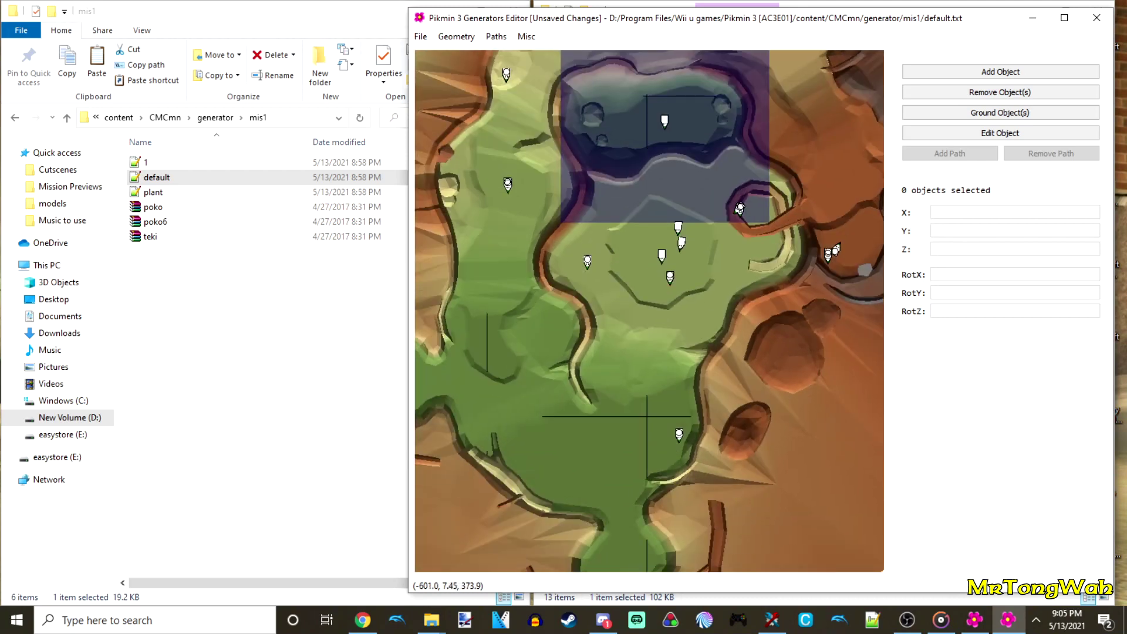
pyautogui.scroll(2, 615, 376)
pyautogui.moveTo(613, 376); pyautogui.dragTo(646, 320, button='middle')
pyautogui.scroll(-2, 627, 297)
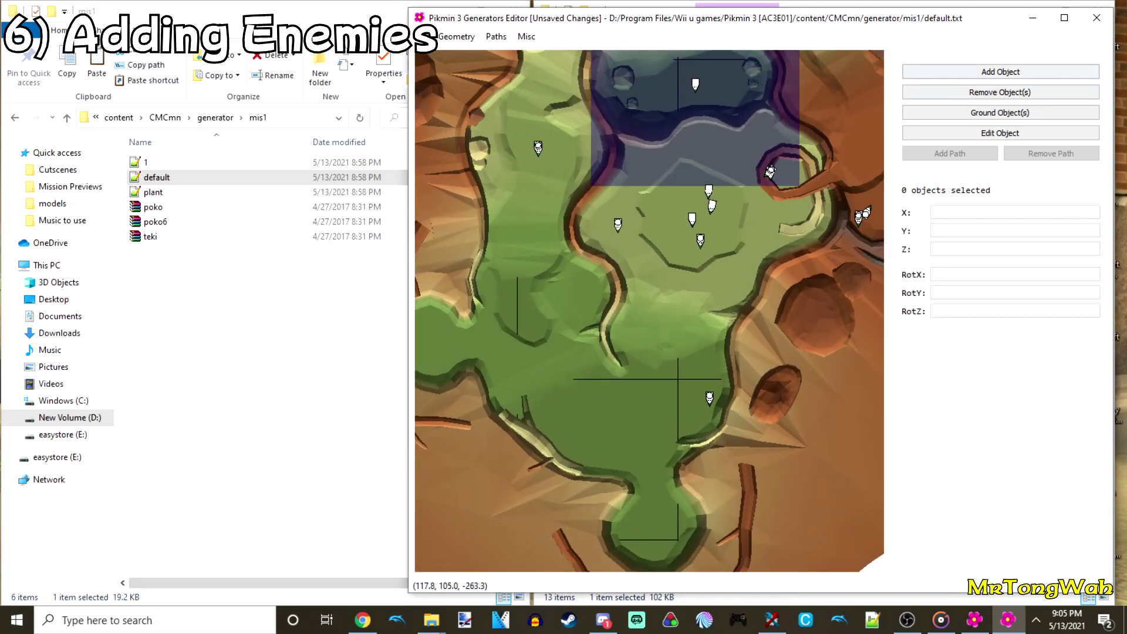
# Start adding a new object and browse the list of pikmin3 templates.
pyautogui.click(1000, 72)
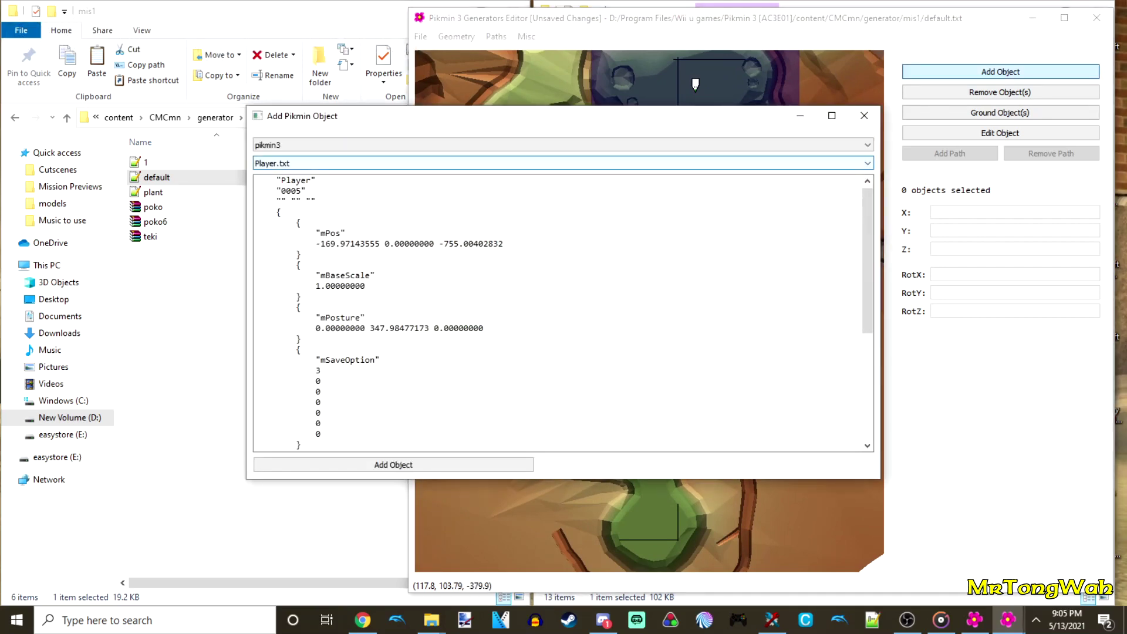
pyautogui.click(564, 164)
pyautogui.scroll(1, 564, 229)
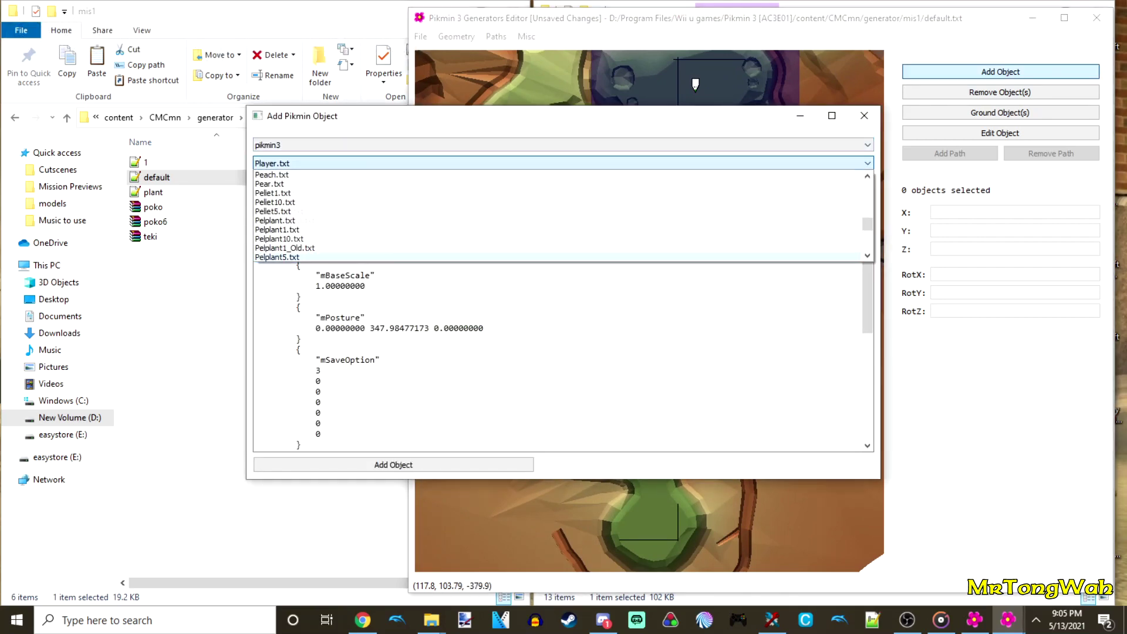
# Search the wiki's identifiers page in Chrome for bulbear, highlight kumachappy and kumakochappy in turn, and return to the editor.
pyautogui.click(362, 620)
pyautogui.scroll(15, 643, 338)
pyautogui.scroll(20, 643, 339)
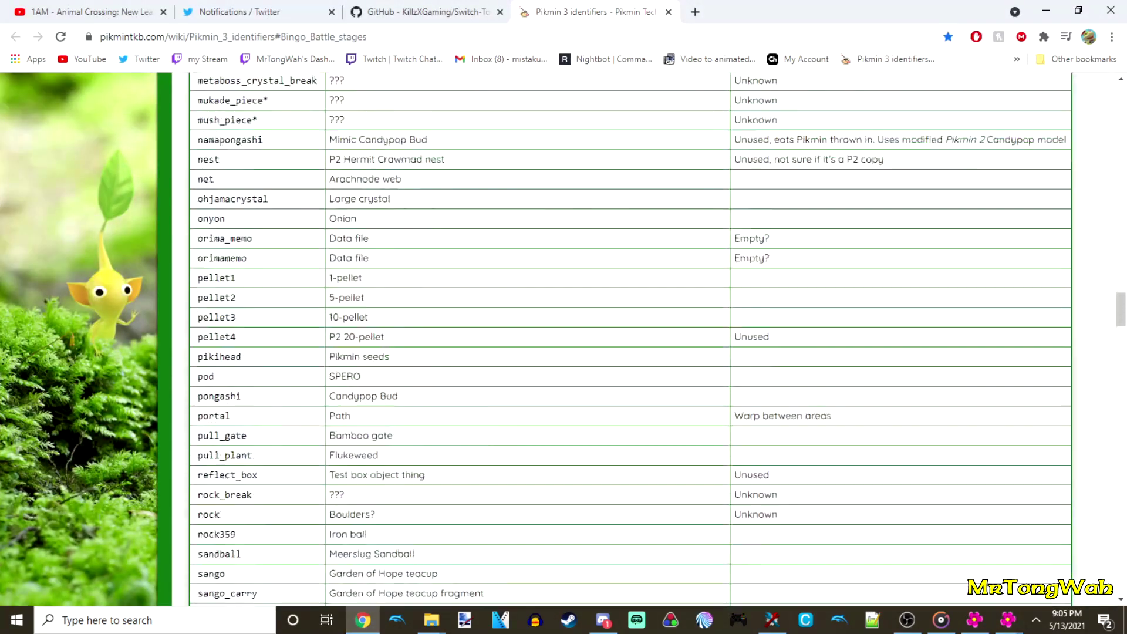
pyautogui.hotkey('ctrl', 'f')
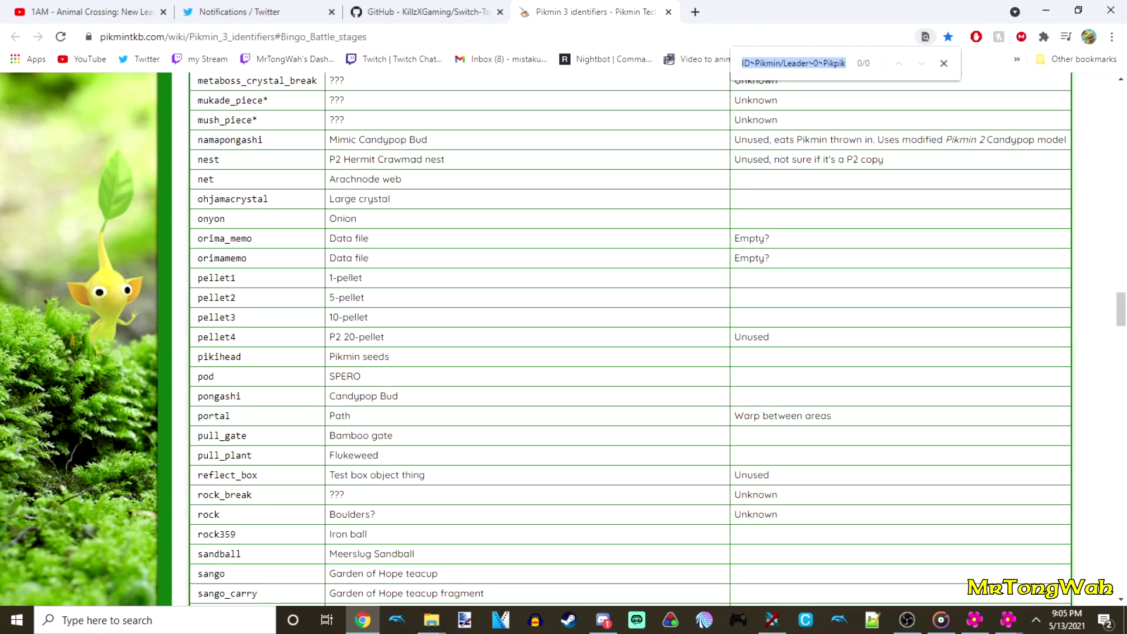
pyautogui.write('bulbear')
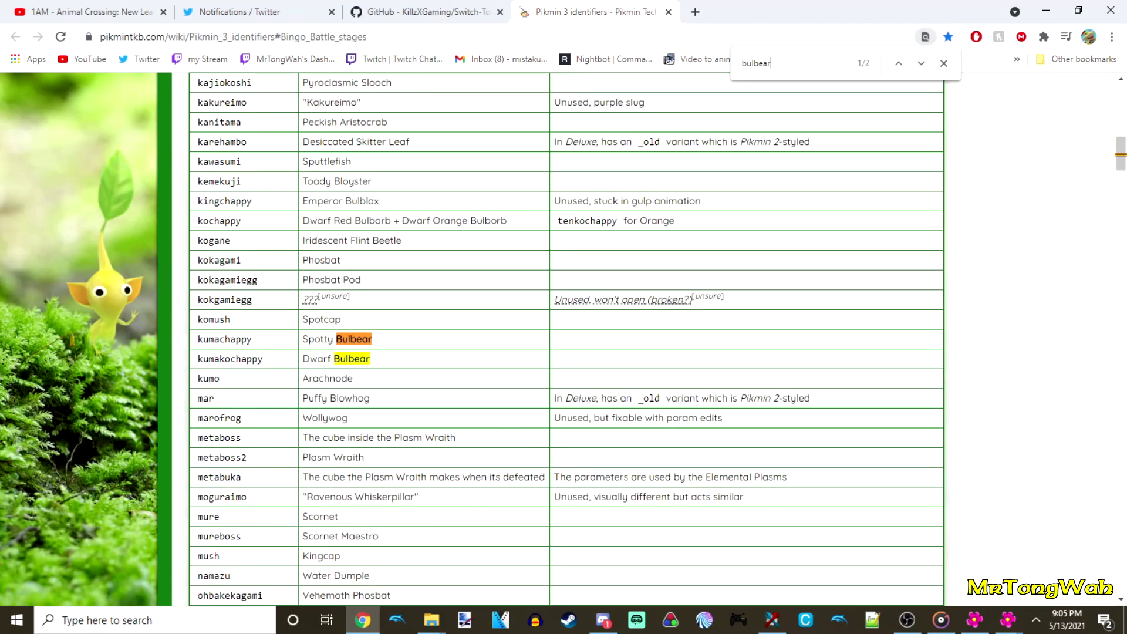
pyautogui.moveTo(198, 340); pyautogui.dragTo(252, 339)
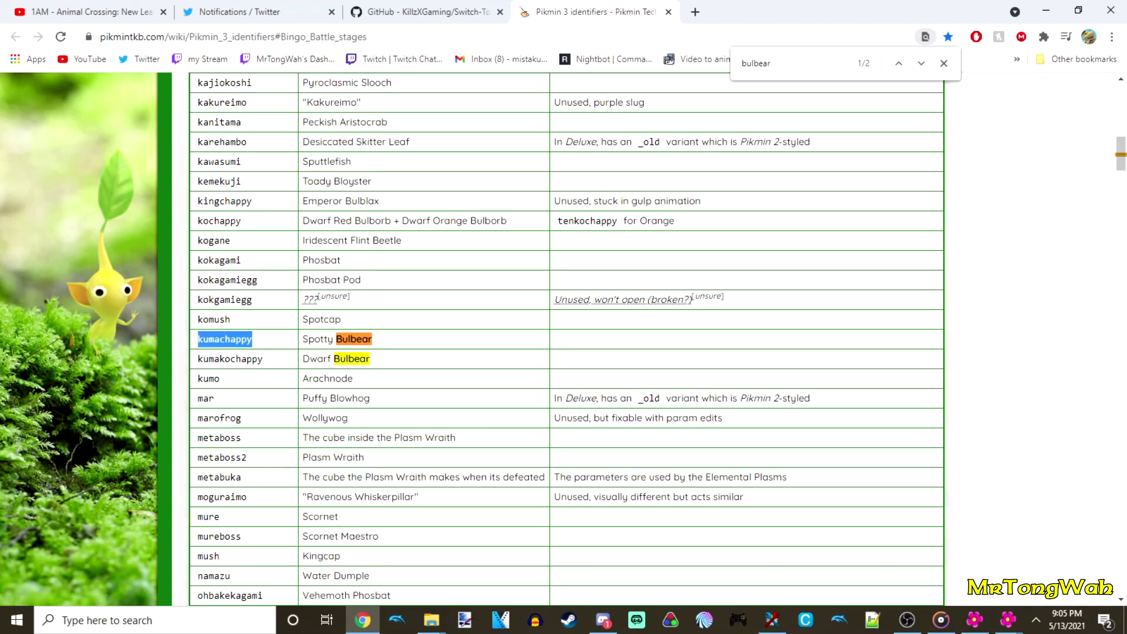
pyautogui.click(224, 339)
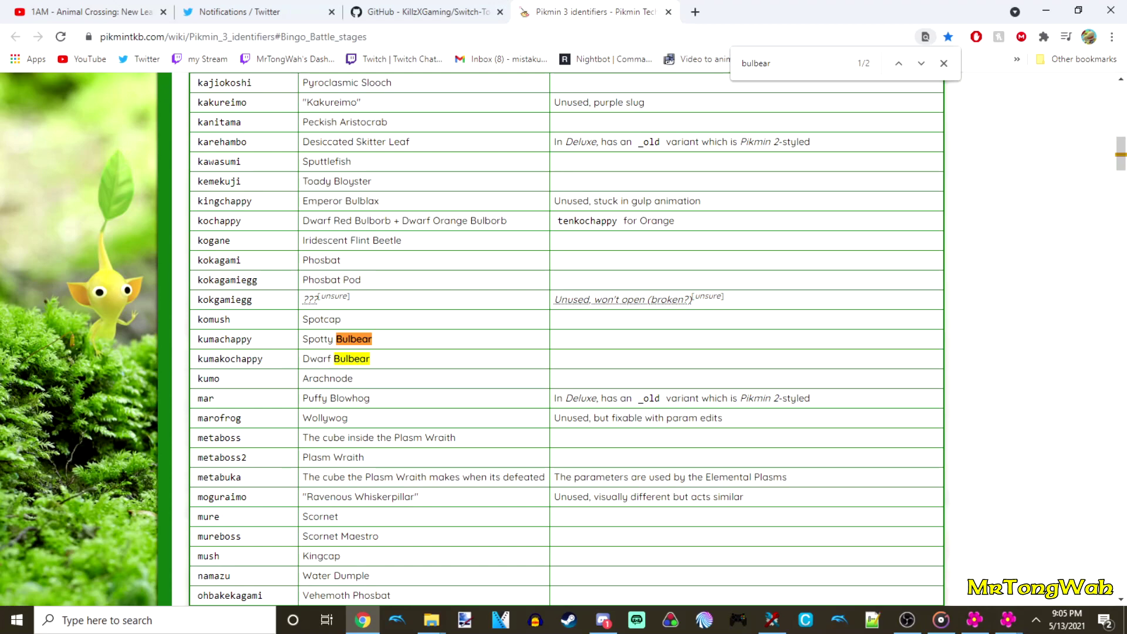
pyautogui.moveTo(197, 358); pyautogui.dragTo(264, 359)
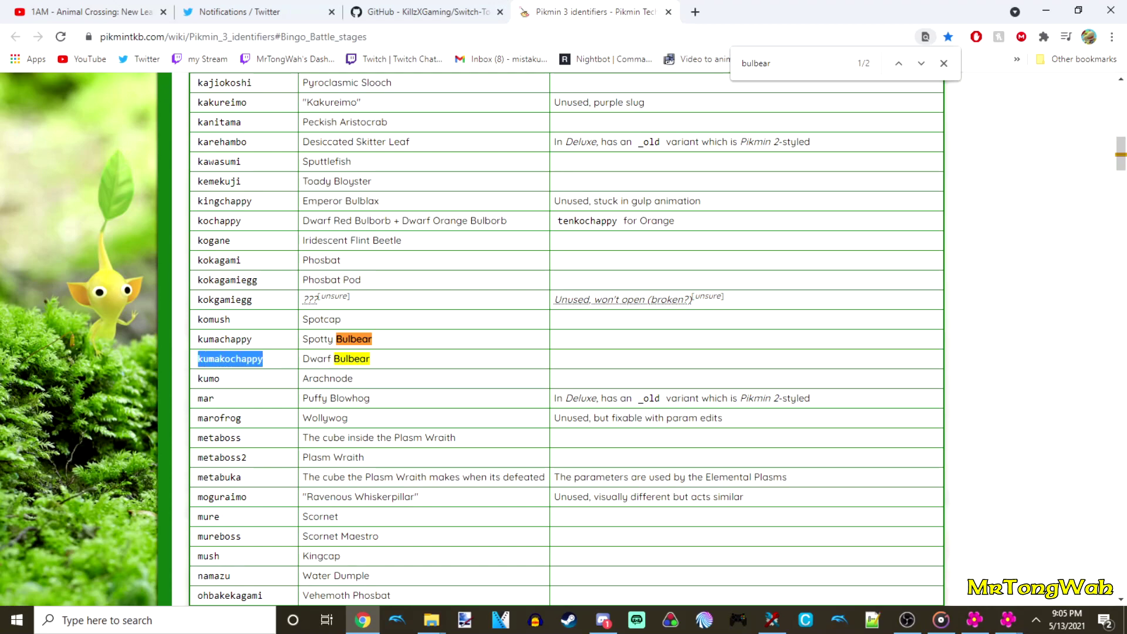
pyautogui.click(235, 359)
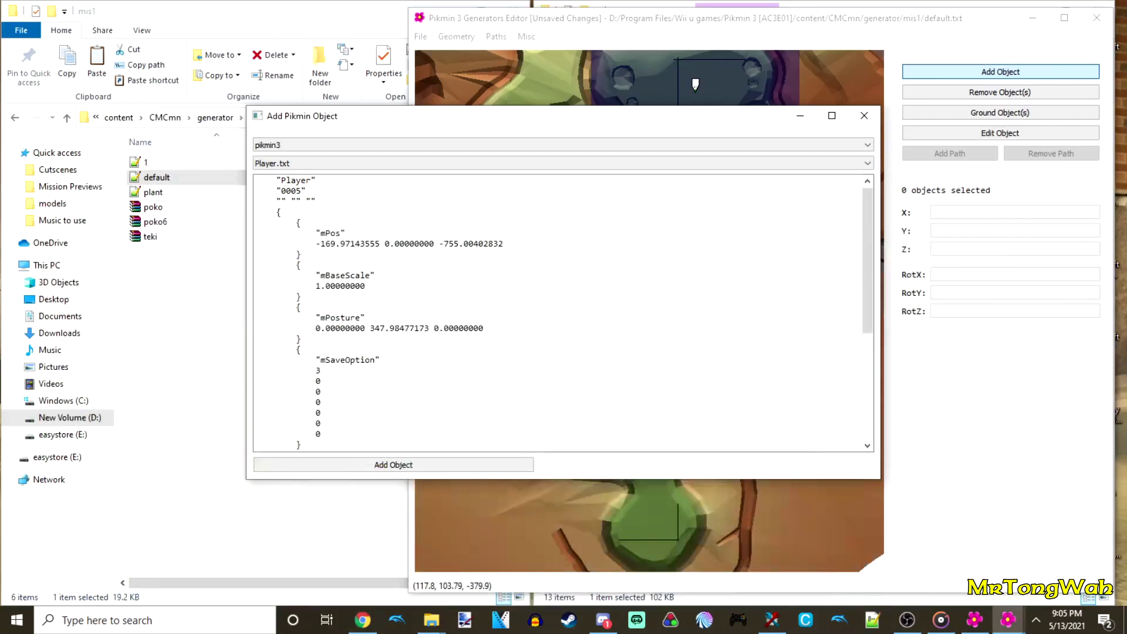
# Choose the KumaKochappy.txt template and place two of these objects in the green area south and southwest of the Pikmin object.
pyautogui.hotkey('alt', 'Down')
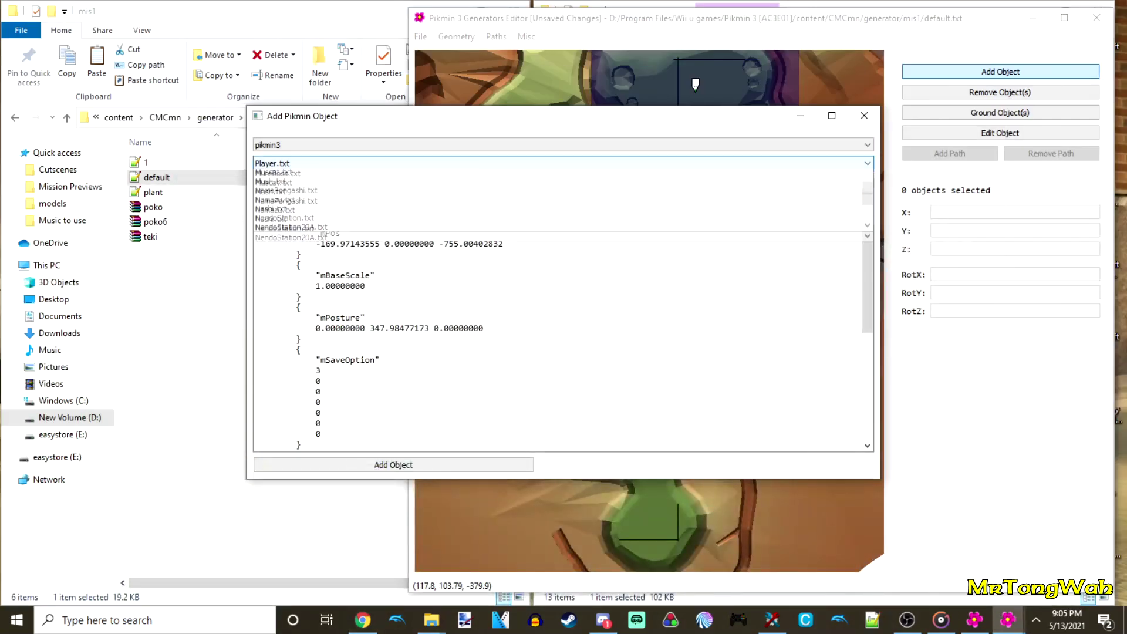
pyautogui.scroll(15, 557, 215)
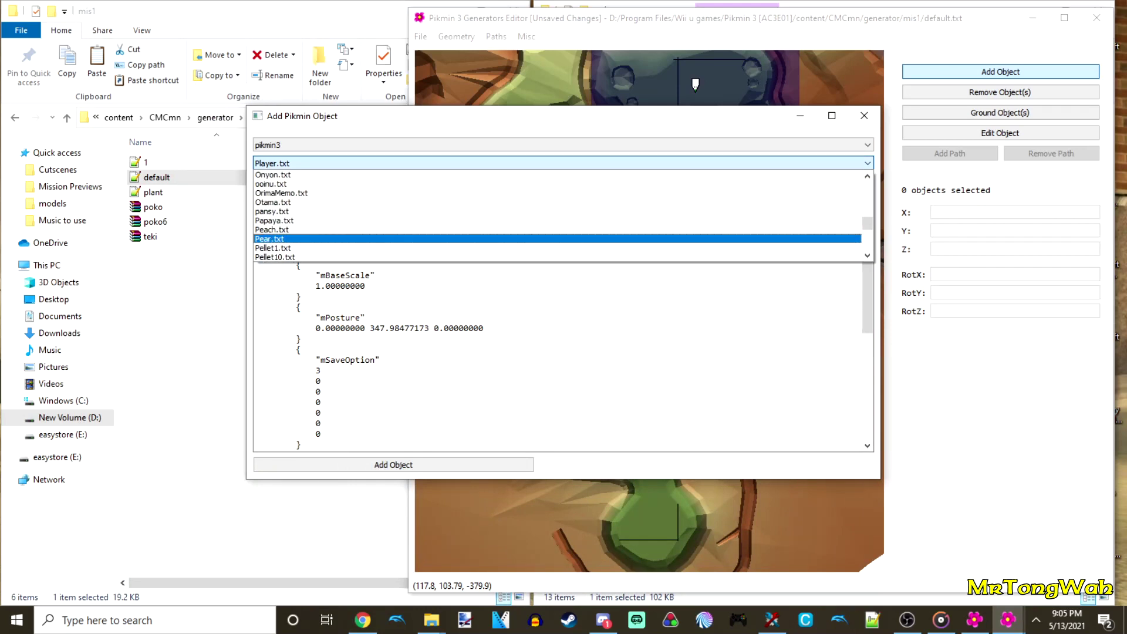
pyautogui.scroll(8, 558, 215)
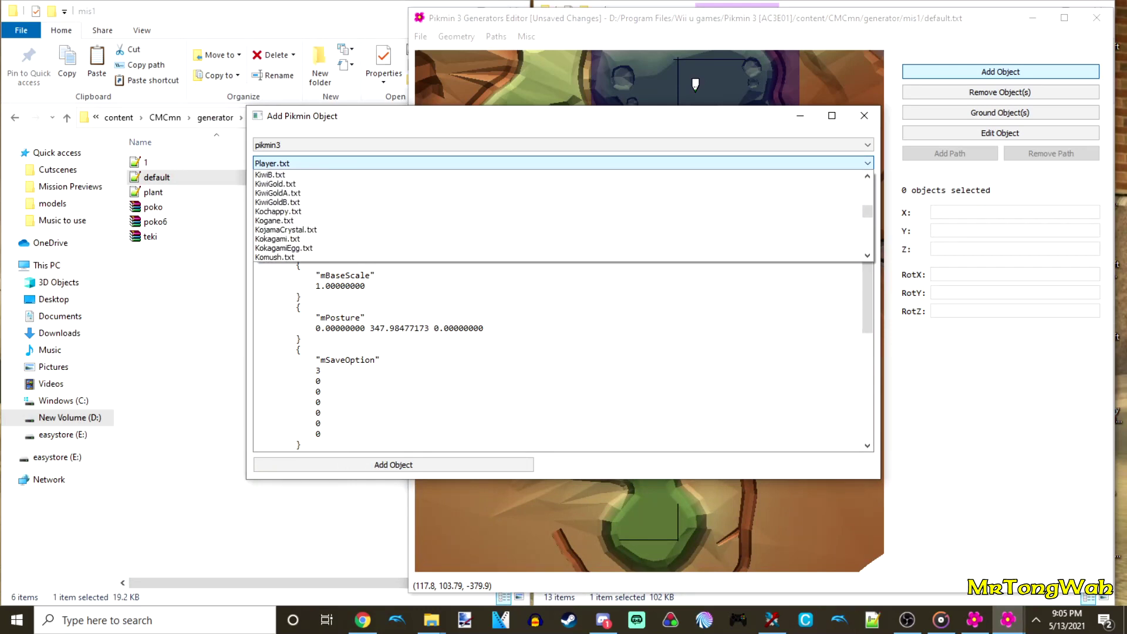
pyautogui.scroll(2, 557, 211)
pyautogui.scroll(-2, 557, 212)
pyautogui.scroll(3, 558, 216)
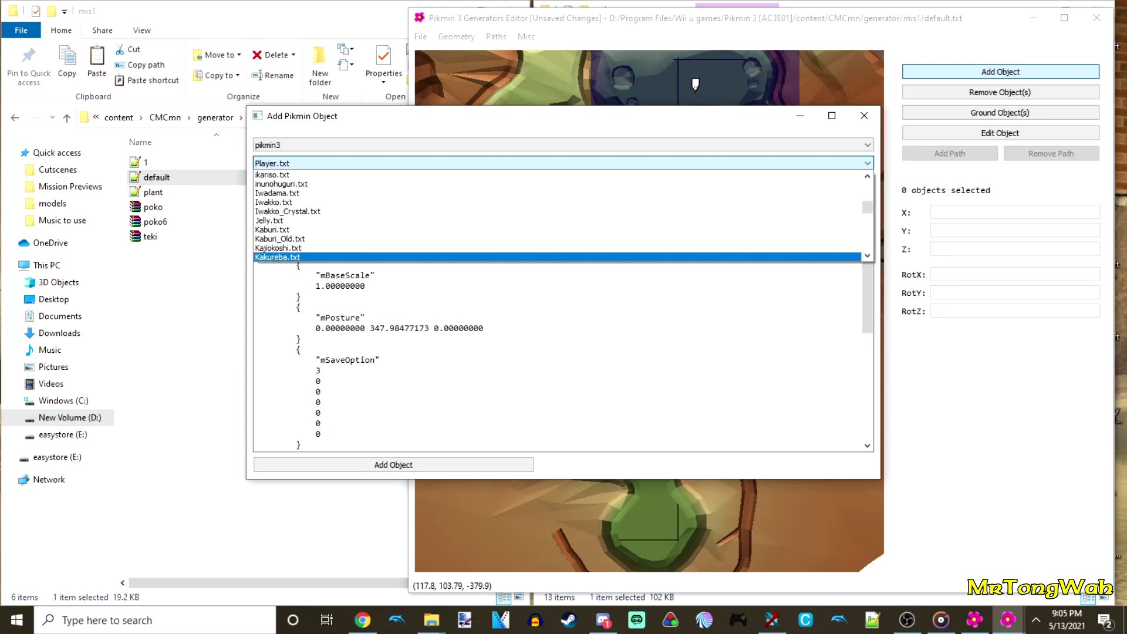
pyautogui.scroll(-2, 557, 200)
pyautogui.scroll(-4, 558, 216)
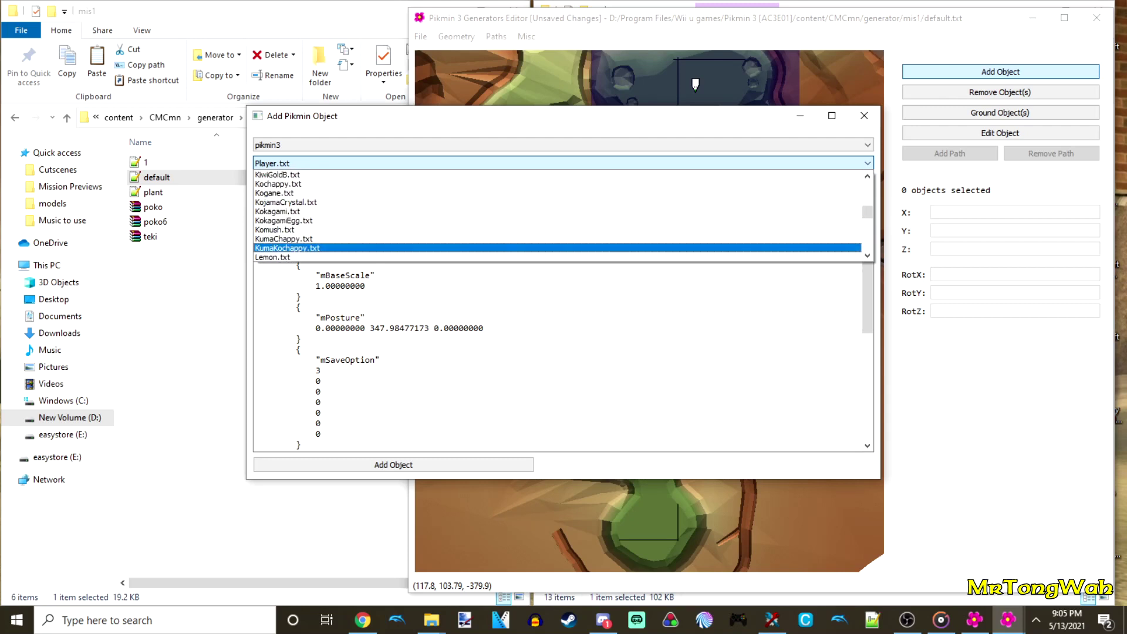
pyautogui.scroll(-1, 558, 216)
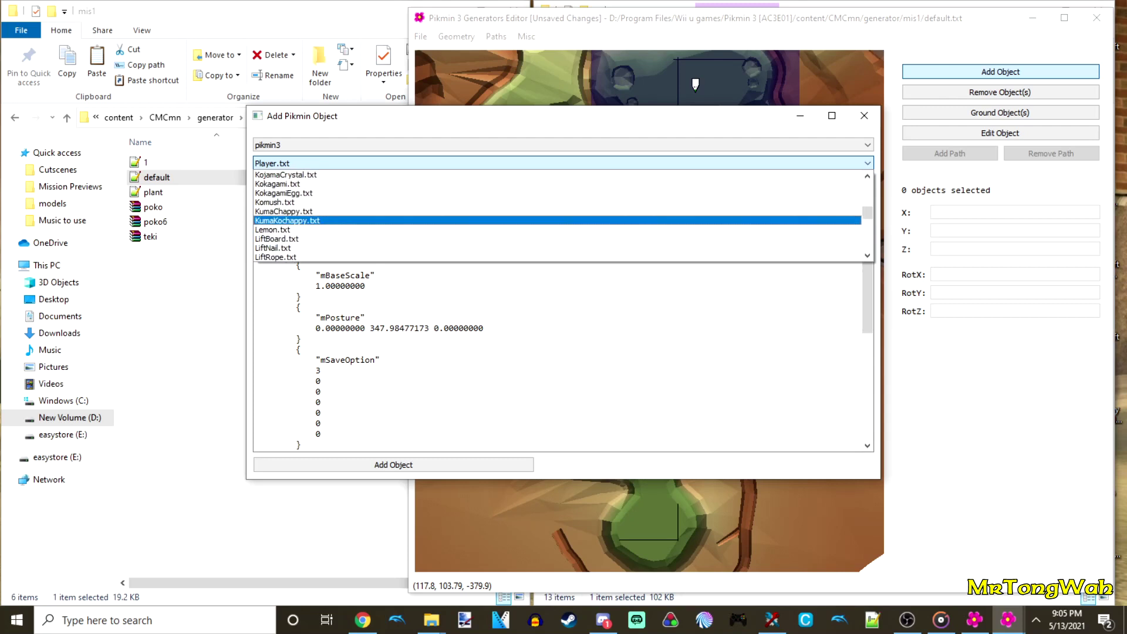
pyautogui.click(557, 220)
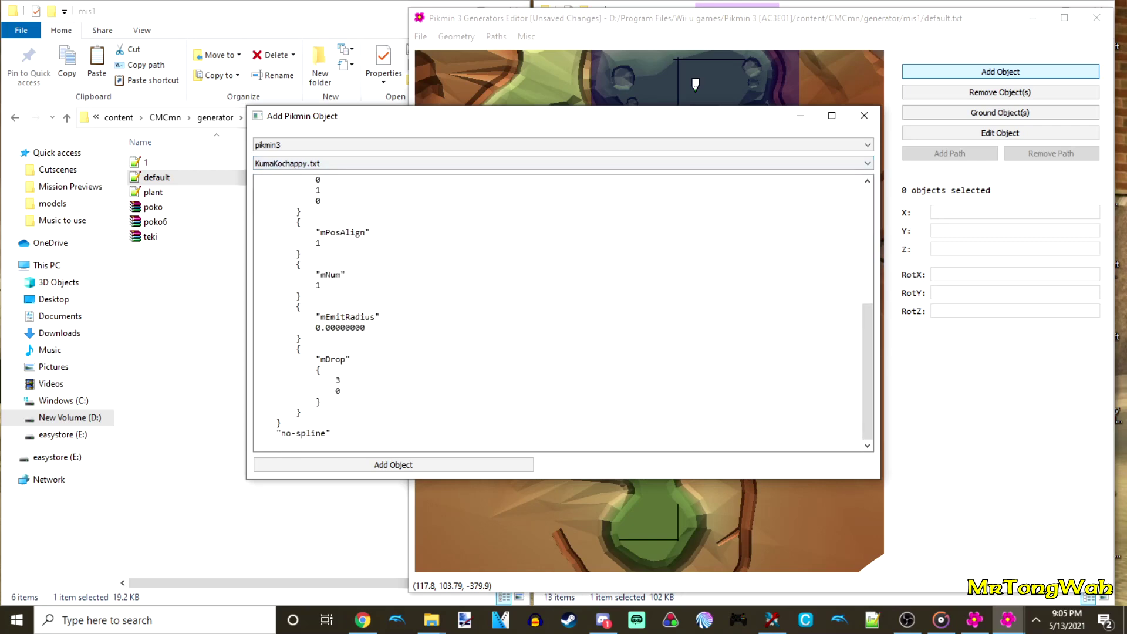
pyautogui.click(393, 465)
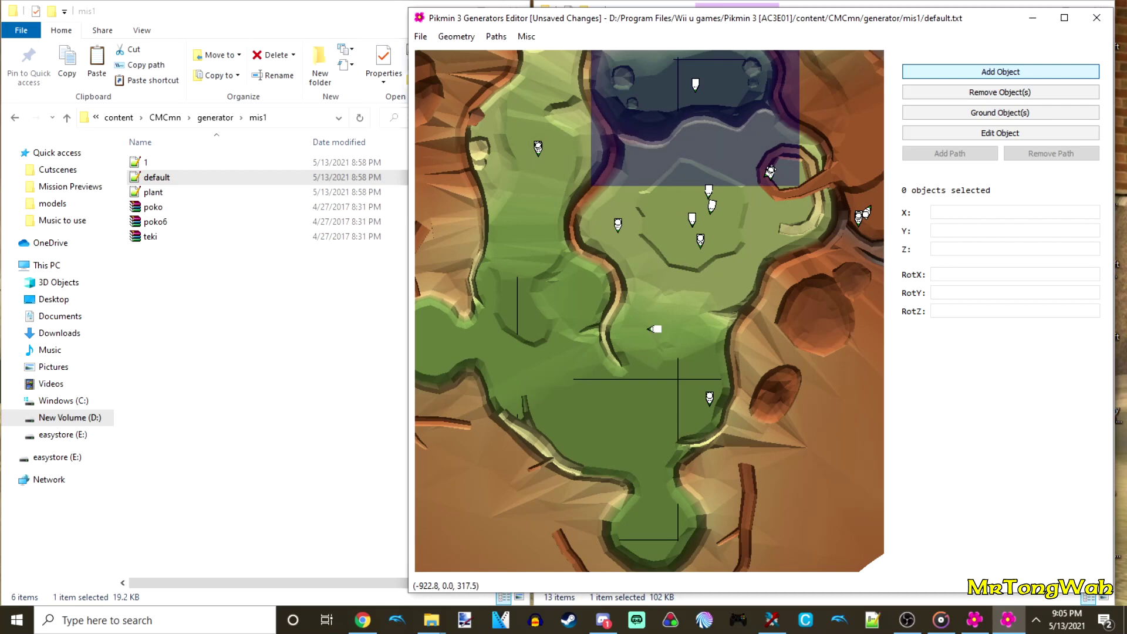
pyautogui.scroll(3, 652, 312)
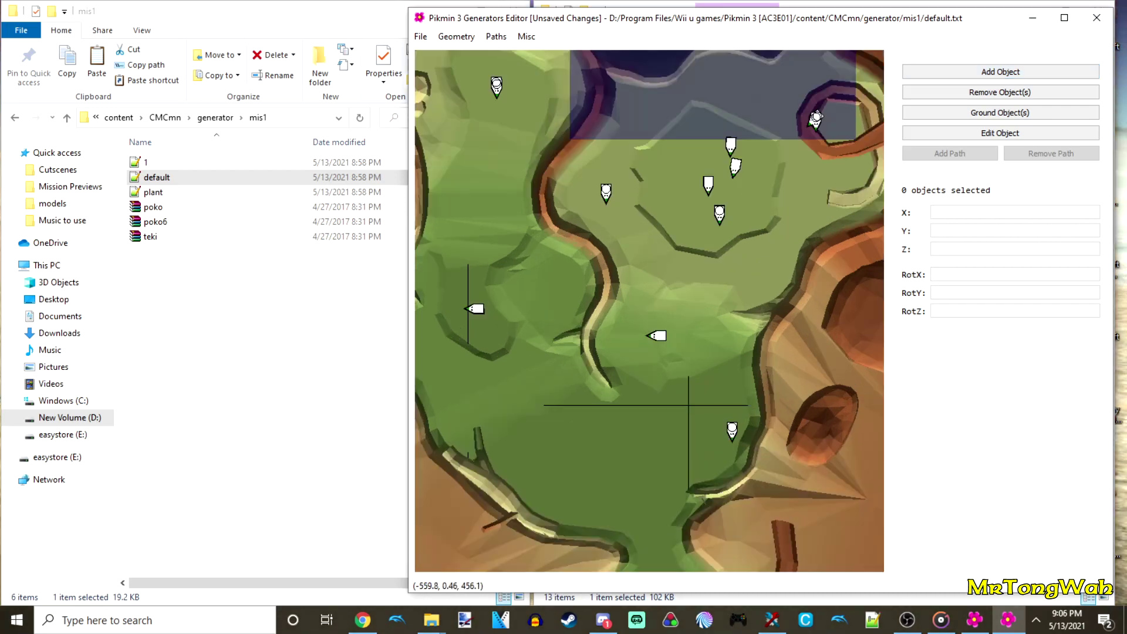
# Rotate the eastern KumaKochappy to face down the map and the western one to a RotY of about 176.
pyautogui.moveTo(642, 327); pyautogui.dragTo(658, 326, button='middle')
pyautogui.click(676, 337)
pyautogui.moveTo(669, 392)
pyautogui.mouseDown()
pyautogui.moveTo(682, 393)
pyautogui.moveTo(743, 326)
pyautogui.moveTo(748, 361)
pyautogui.mouseUp()
pyautogui.moveTo(677, 349)
pyautogui.mouseDown()
pyautogui.moveTo(695, 345)
pyautogui.moveTo(687, 357)
pyautogui.mouseUp()
pyautogui.moveTo(506, 324)
pyautogui.mouseDown()
pyautogui.moveTo(441, 296)
pyautogui.moveTo(493, 281)
pyautogui.moveTo(478, 346)
pyautogui.mouseUp()
pyautogui.click(638, 359)
pyautogui.click(691, 348)
pyautogui.click(631, 334)
pyautogui.click(456, 308)
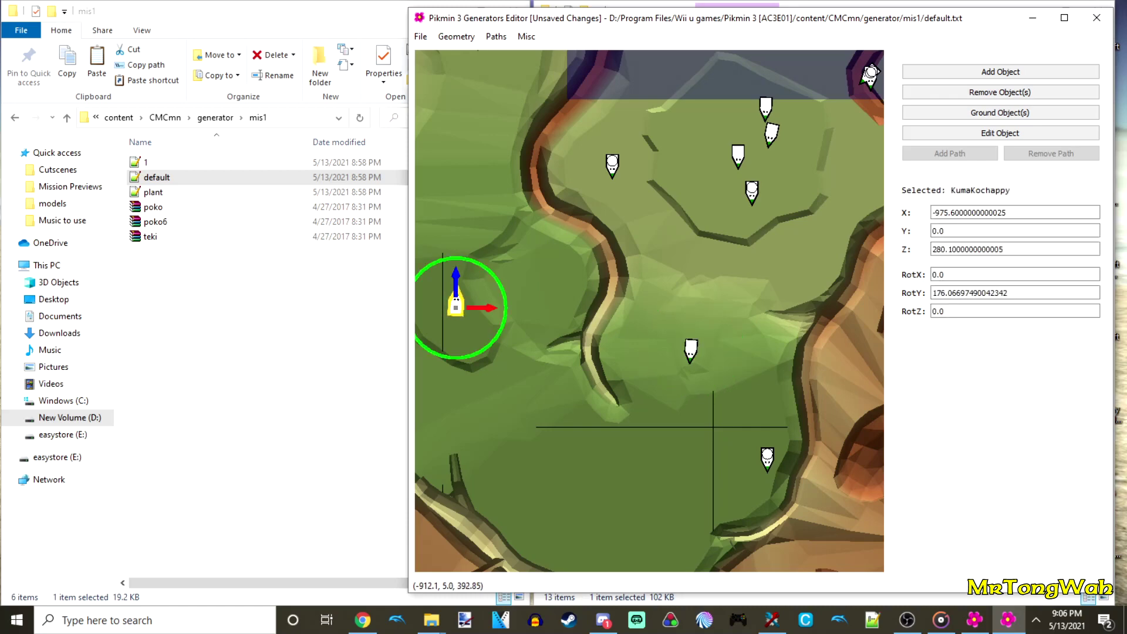
pyautogui.click(539, 315)
pyautogui.scroll(-3, 542, 313)
pyautogui.moveTo(542, 313); pyautogui.dragTo(563, 328, button='middle')
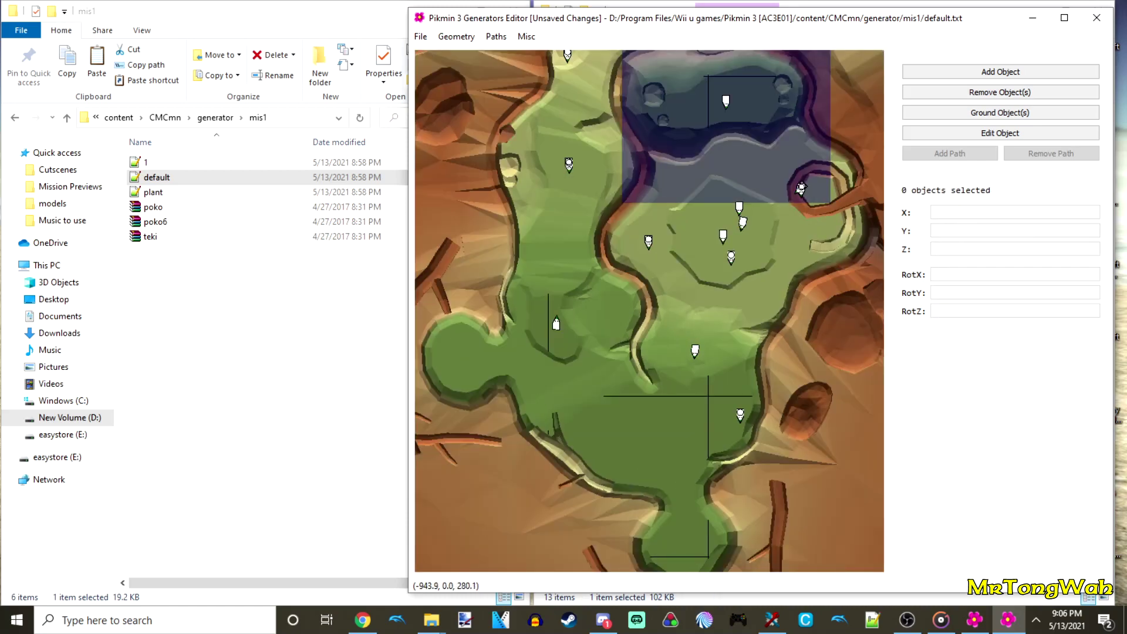
pyautogui.moveTo(563, 328); pyautogui.dragTo(511, 290, button='middle')
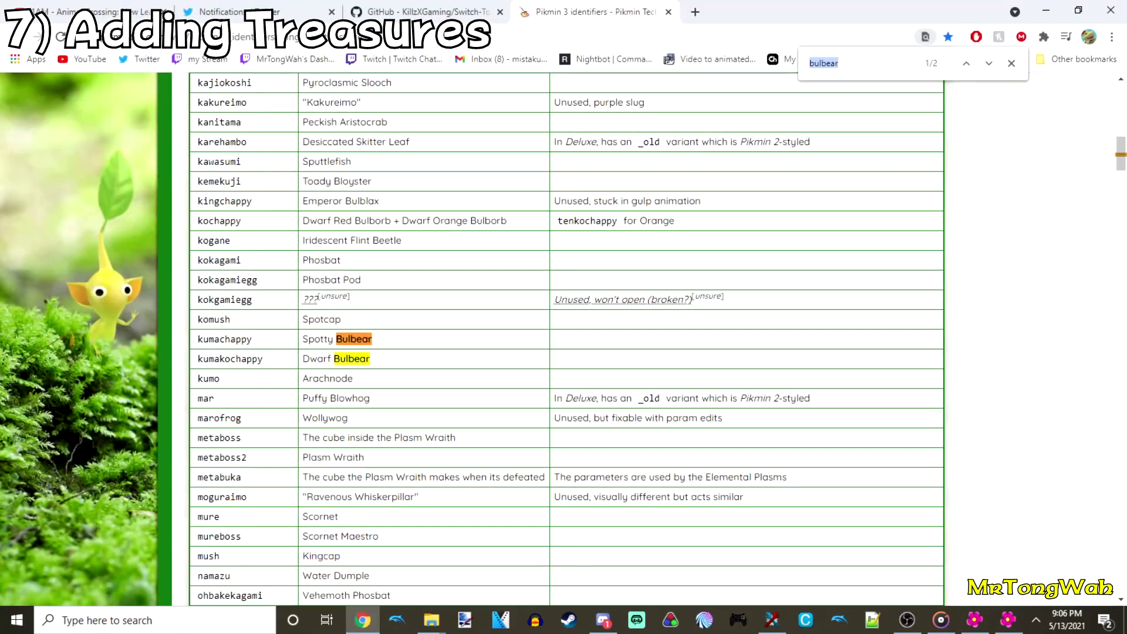
# Clear the page search for bulbear on the wiki's identifiers page in Chrome and look through the fruit identifiers, highlighting pear.
pyautogui.press('BackSpace')
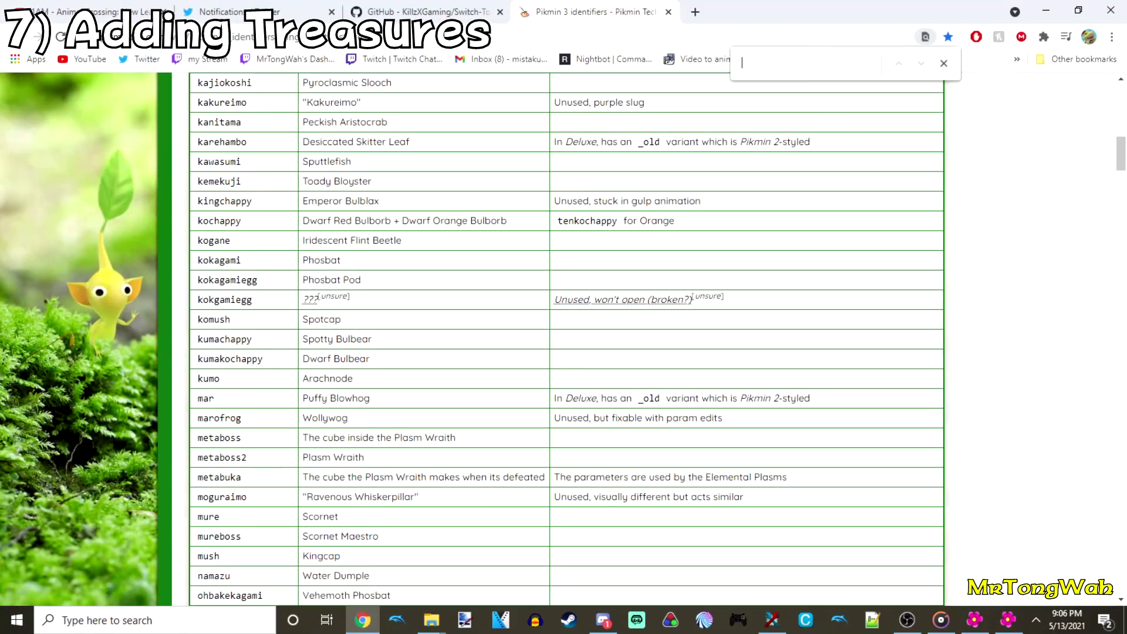
pyautogui.scroll(14, 566, 339)
pyautogui.scroll(-13, 566, 339)
pyautogui.scroll(-15, 567, 339)
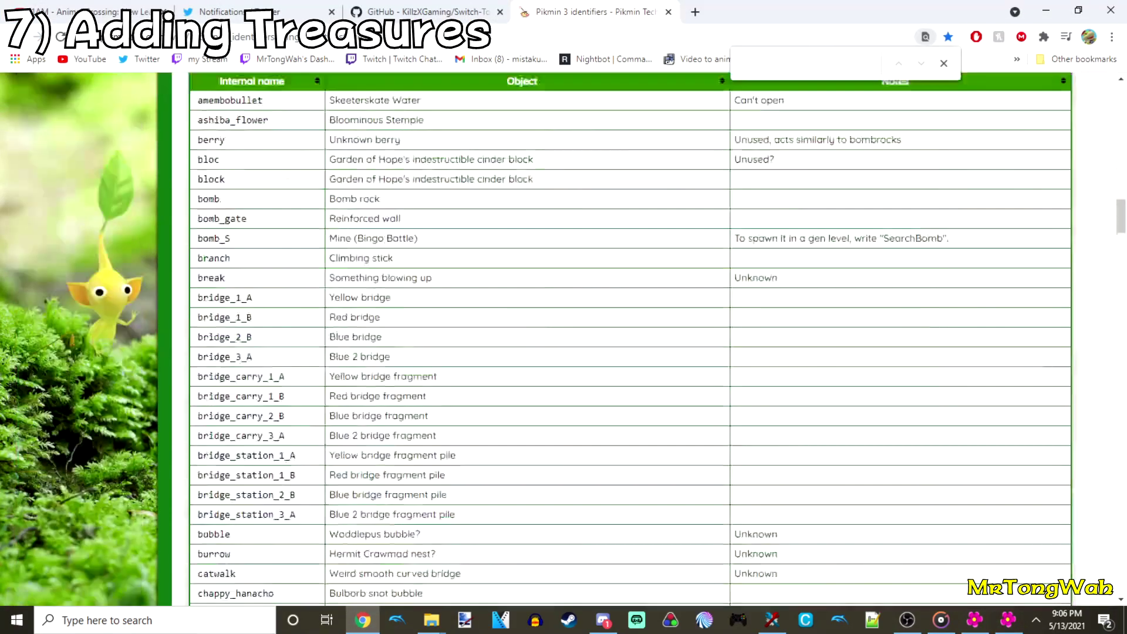
pyautogui.press('Escape')
pyautogui.scroll(-8, 567, 339)
pyautogui.scroll(-20, 567, 339)
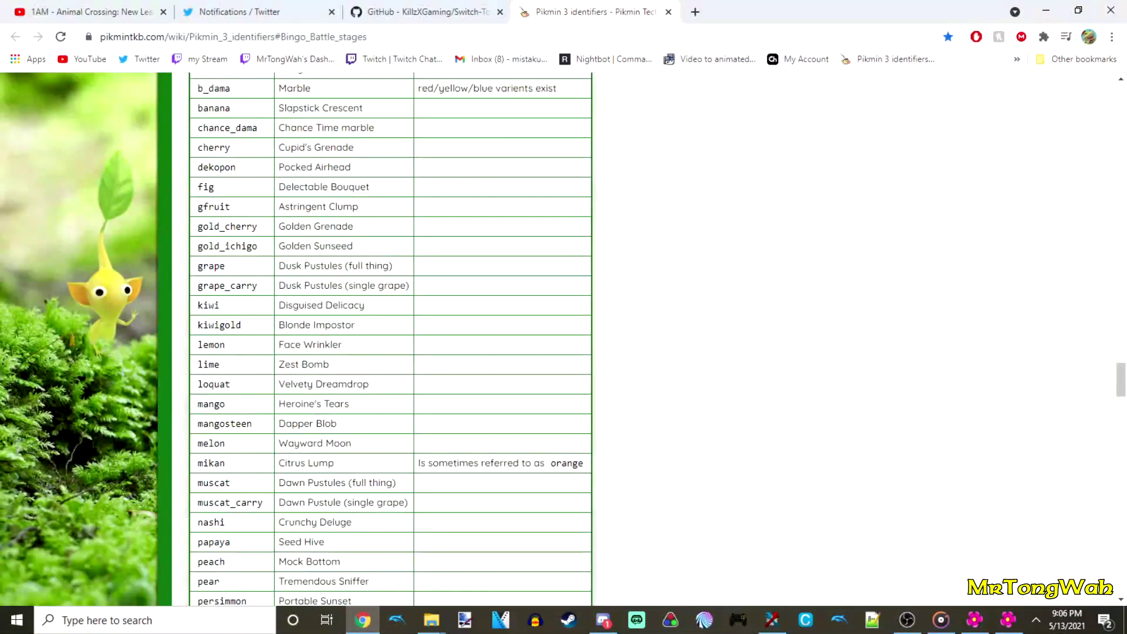
pyautogui.scroll(-4, 566, 339)
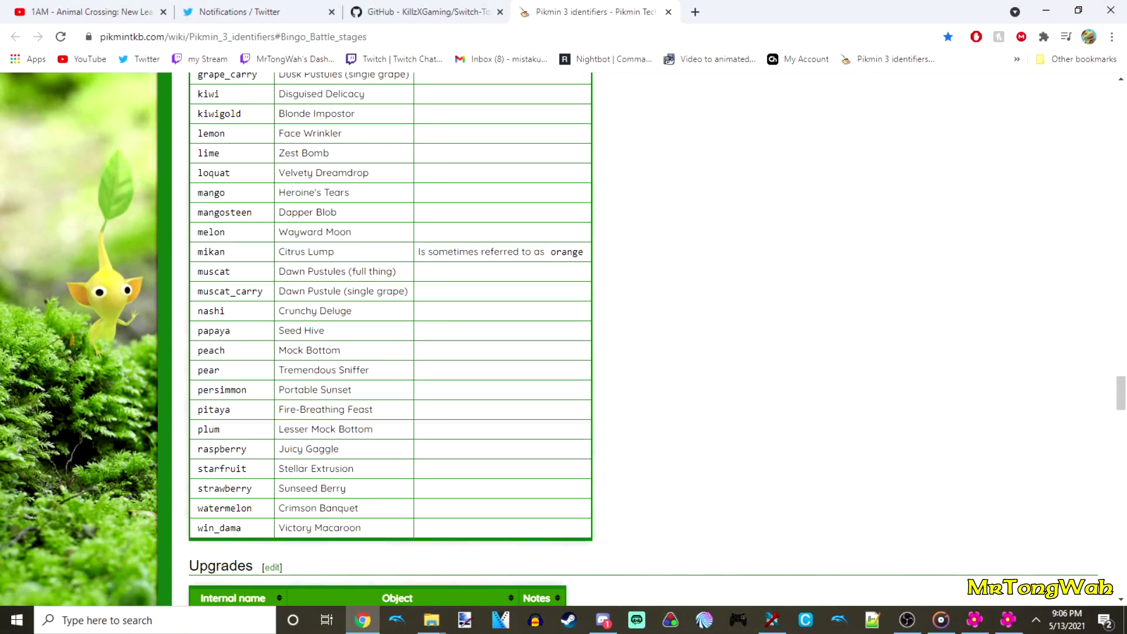
pyautogui.doubleClick(209, 370)
pyautogui.scroll(4, 209, 371)
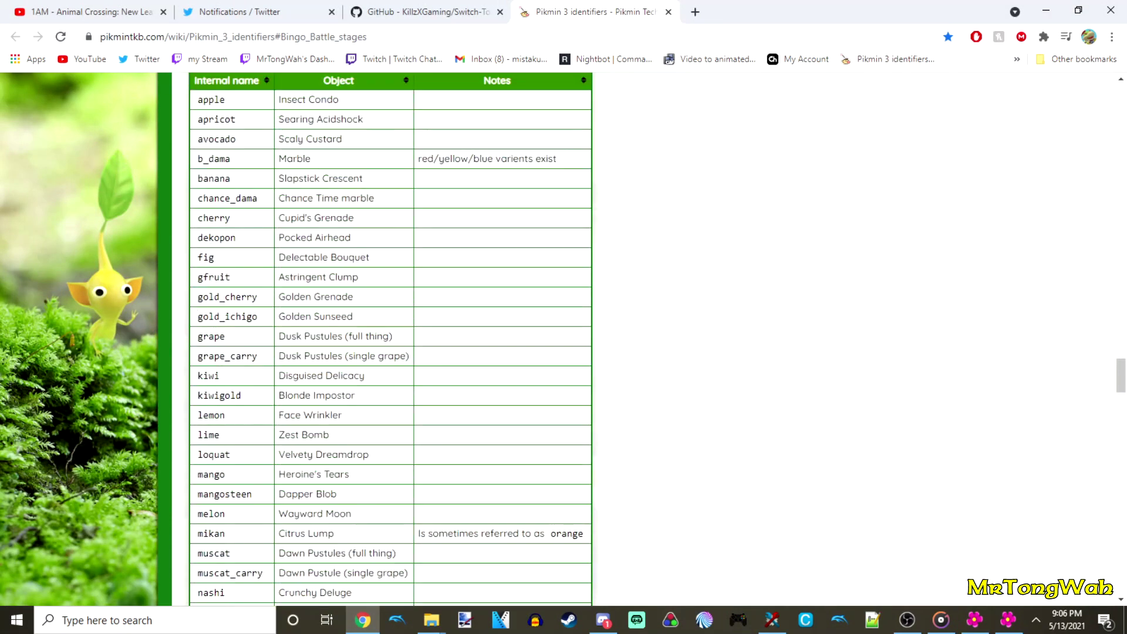
pyautogui.scroll(-4, 391, 339)
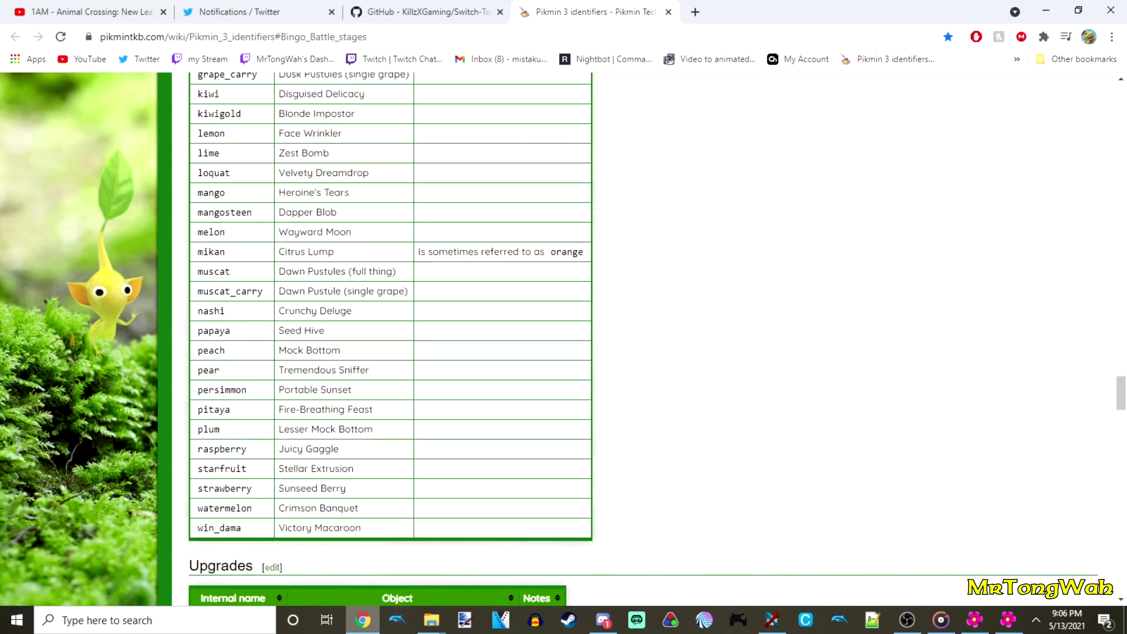
# Return to the Generators Editor and place an object from the Pear.txt template just south of the eastern KumaKochappy.
pyautogui.click(363, 620)
pyautogui.click(1000, 72)
pyautogui.click(564, 163)
pyautogui.scroll(-10, 563, 216)
pyautogui.scroll(-2, 563, 230)
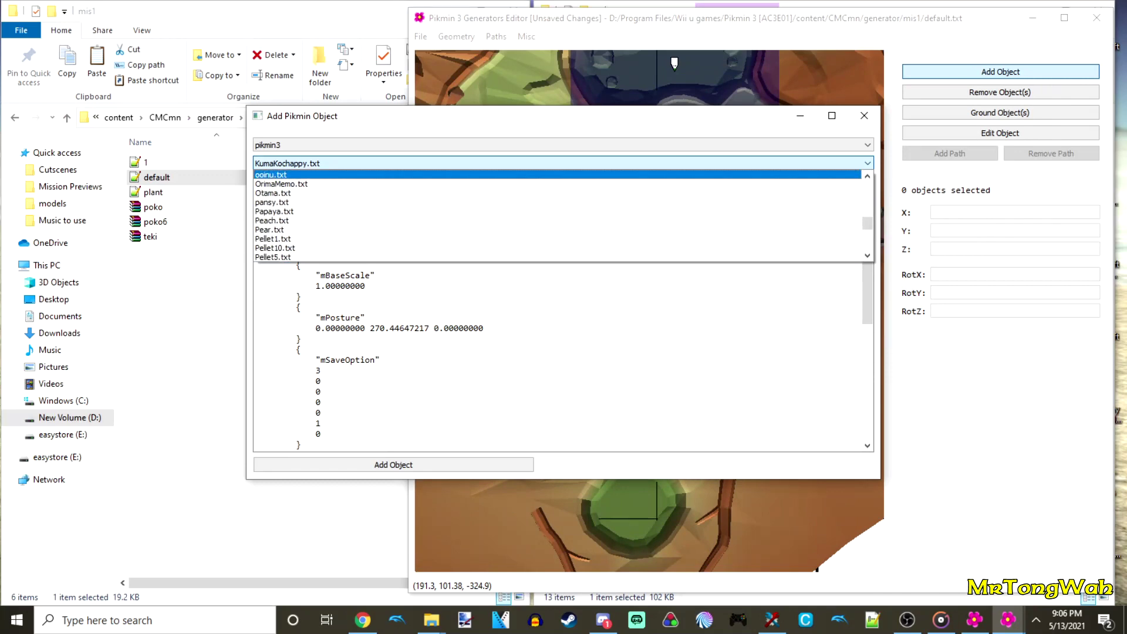
pyautogui.click(563, 230)
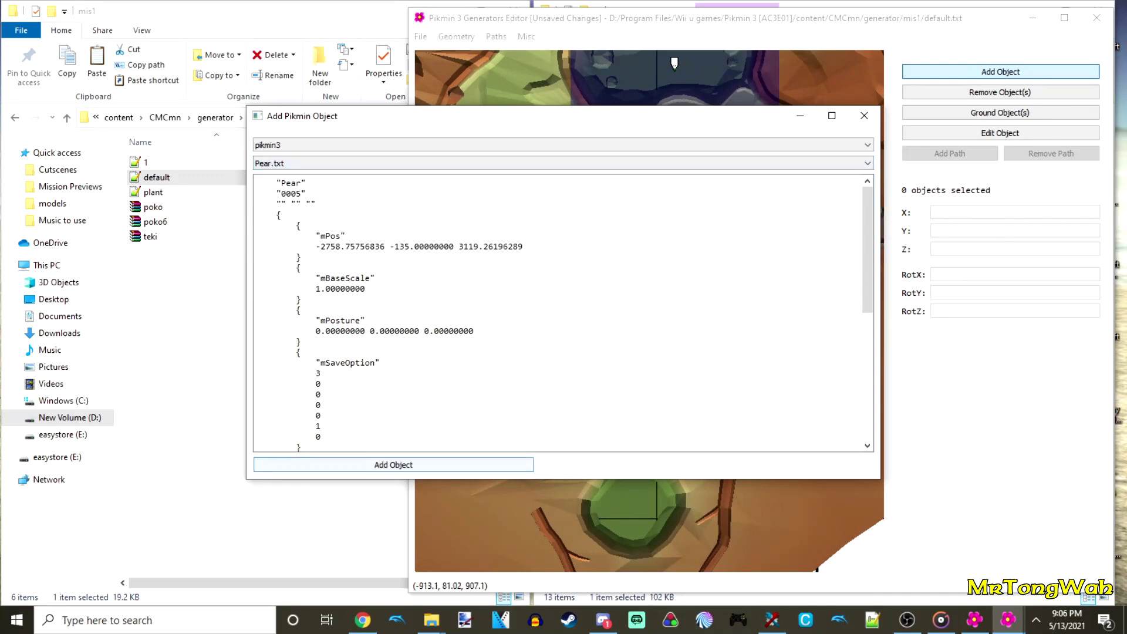
pyautogui.click(469, 465)
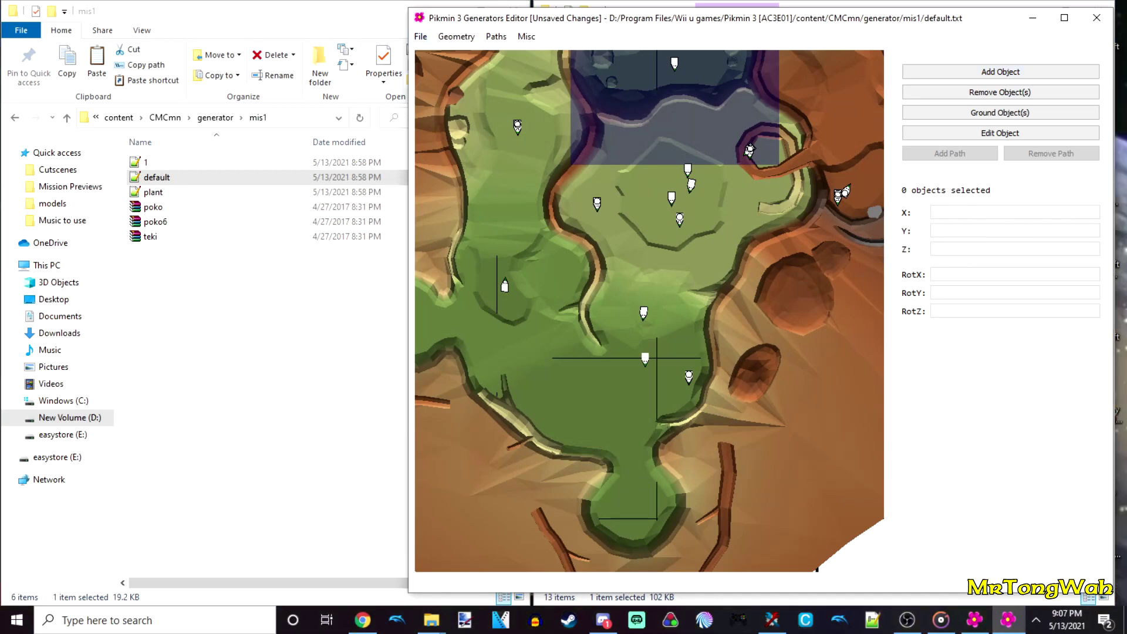
# Save default.txt and open the generator file 1.txt from the mis1 folder.
pyautogui.click(420, 36)
pyautogui.click(441, 69)
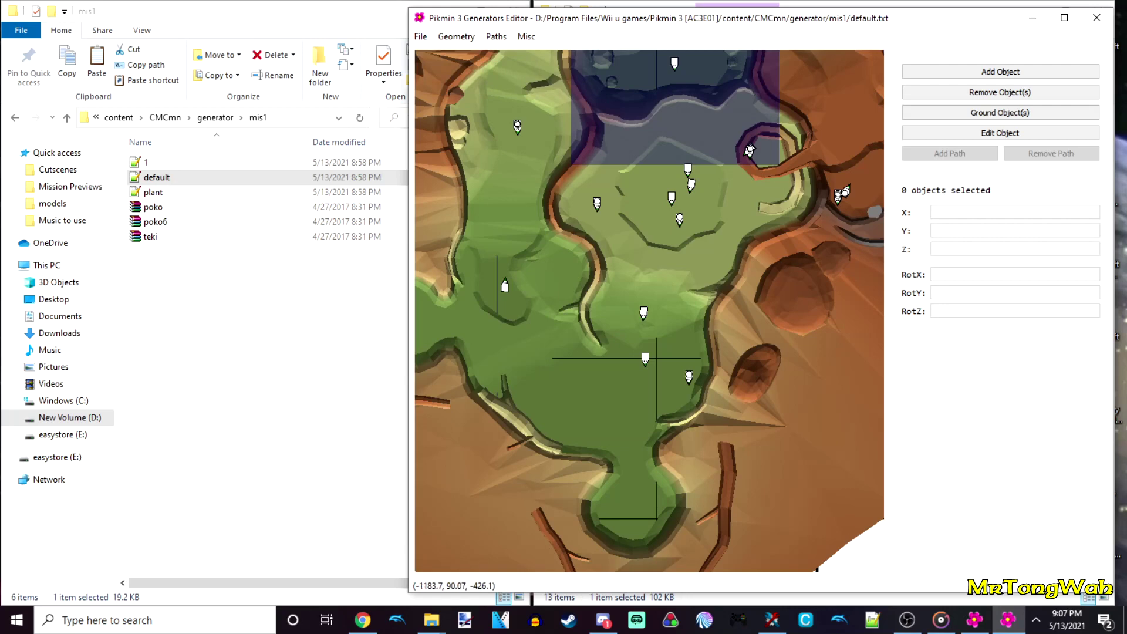
pyautogui.click(420, 36)
pyautogui.click(441, 56)
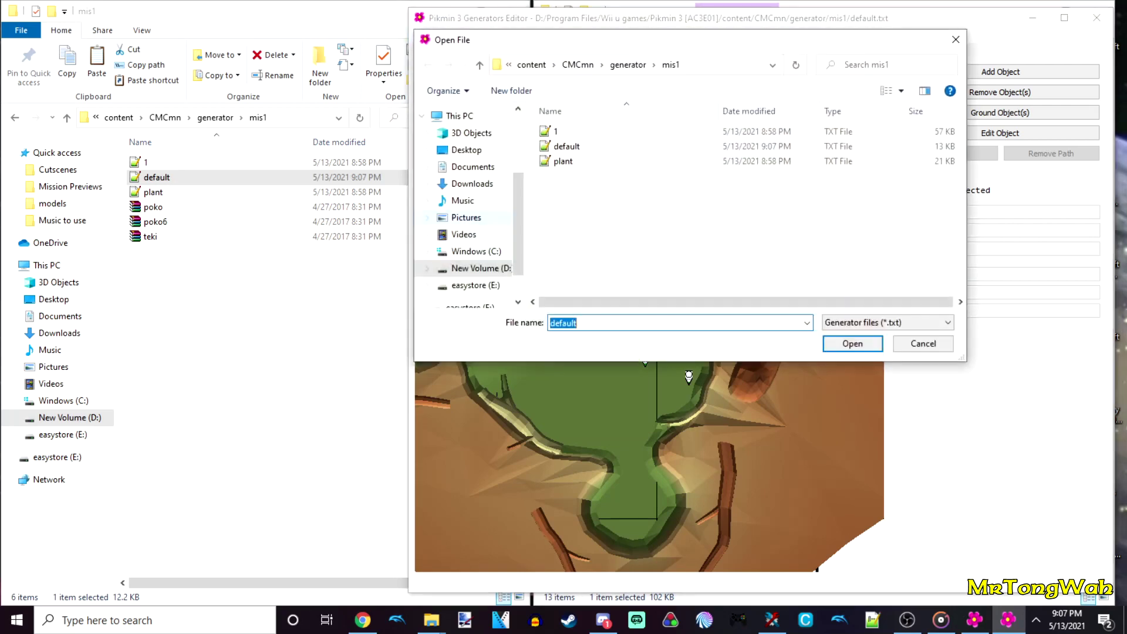
pyautogui.doubleClick(556, 132)
# Look over the objects placed across the map in 1.txt.
pyautogui.scroll(-2, 587, 235)
pyautogui.moveTo(587, 235); pyautogui.dragTo(590, 275, button='middle')
pyautogui.scroll(1, 591, 303)
pyautogui.scroll(-2, 590, 275)
pyautogui.moveTo(745, 219); pyautogui.dragTo(754, 185, button='middle')
pyautogui.scroll(3, 745, 203)
pyautogui.moveTo(658, 389); pyautogui.dragTo(622, 393, button='middle')
pyautogui.scroll(-2, 634, 385)
pyautogui.click(642, 383)
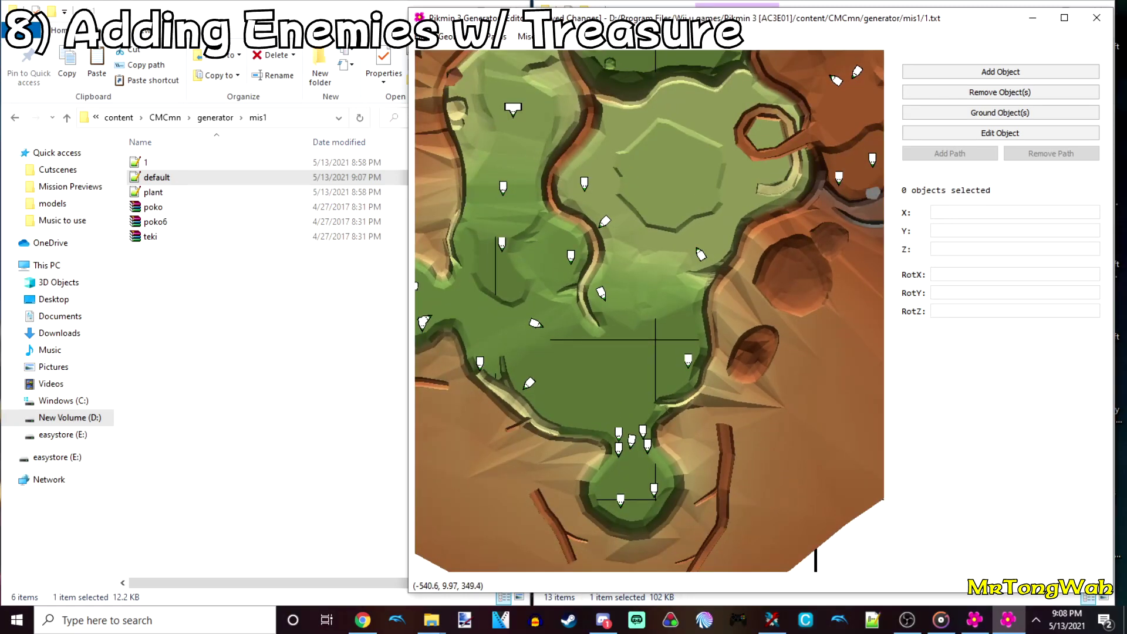
# Start adding a new object from the pikmin3 category using the SnakeCrow.txt template.
pyautogui.click(1001, 71)
pyautogui.click(563, 145)
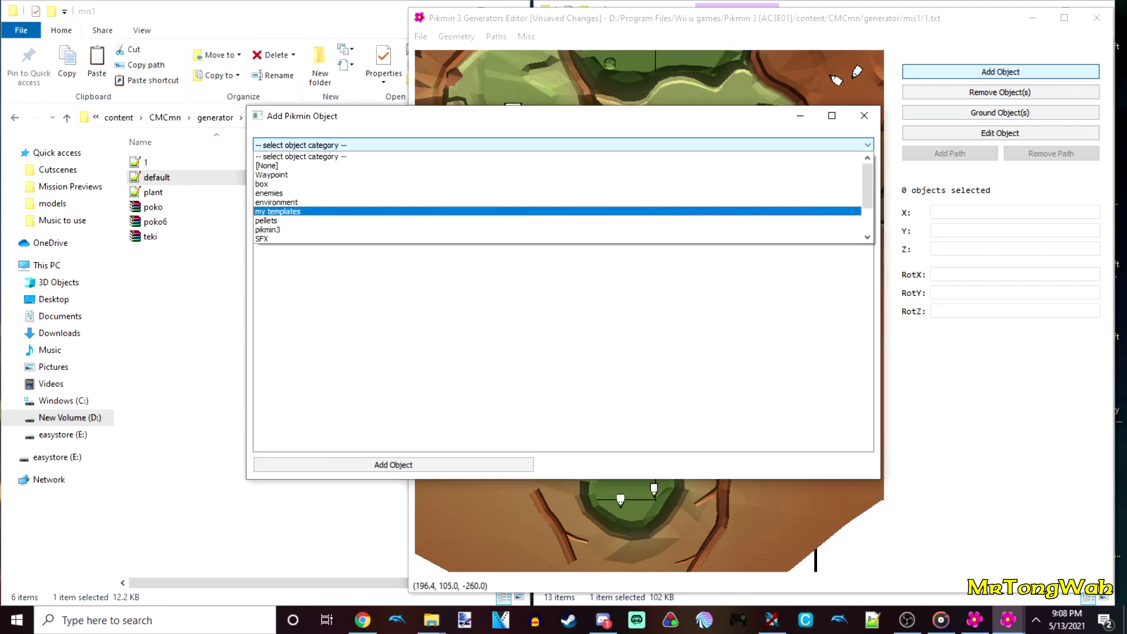
pyautogui.click(268, 229)
pyautogui.click(563, 164)
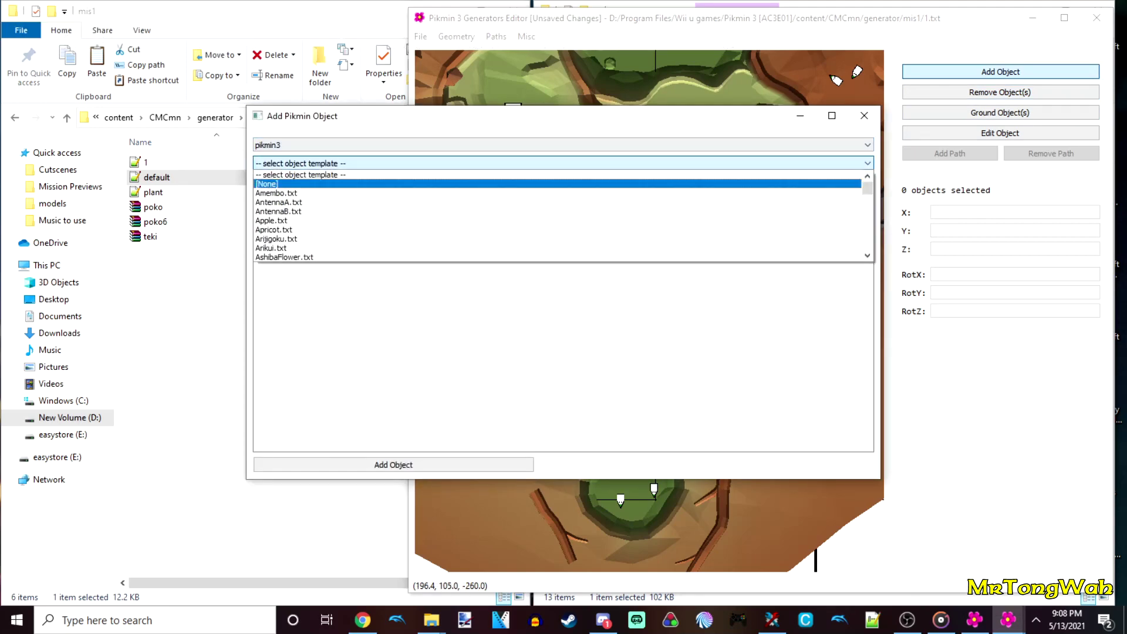
pyautogui.press('s')
pyautogui.scroll(-3, 558, 215)
pyautogui.scroll(-1, 282, 221)
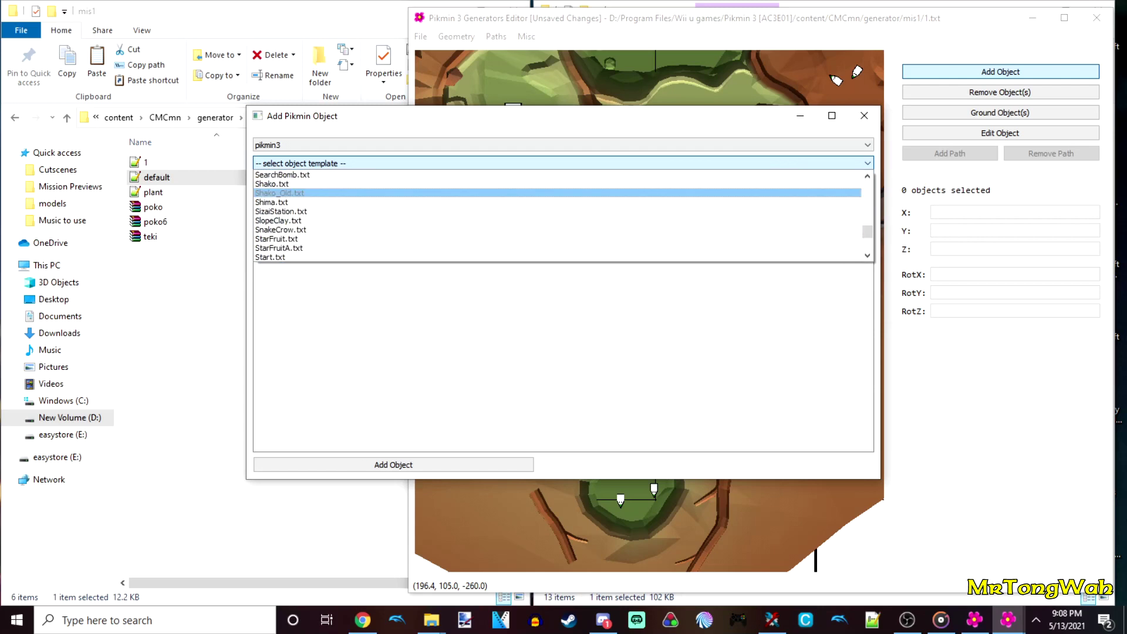
pyautogui.click(282, 229)
# Review the template's mDrop section, then place the SnakeCrow in the open area north of the southern alcove and rotate it to RotY about 140.
pyautogui.scroll(-9, 282, 247)
pyautogui.scroll(-4, 562, 312)
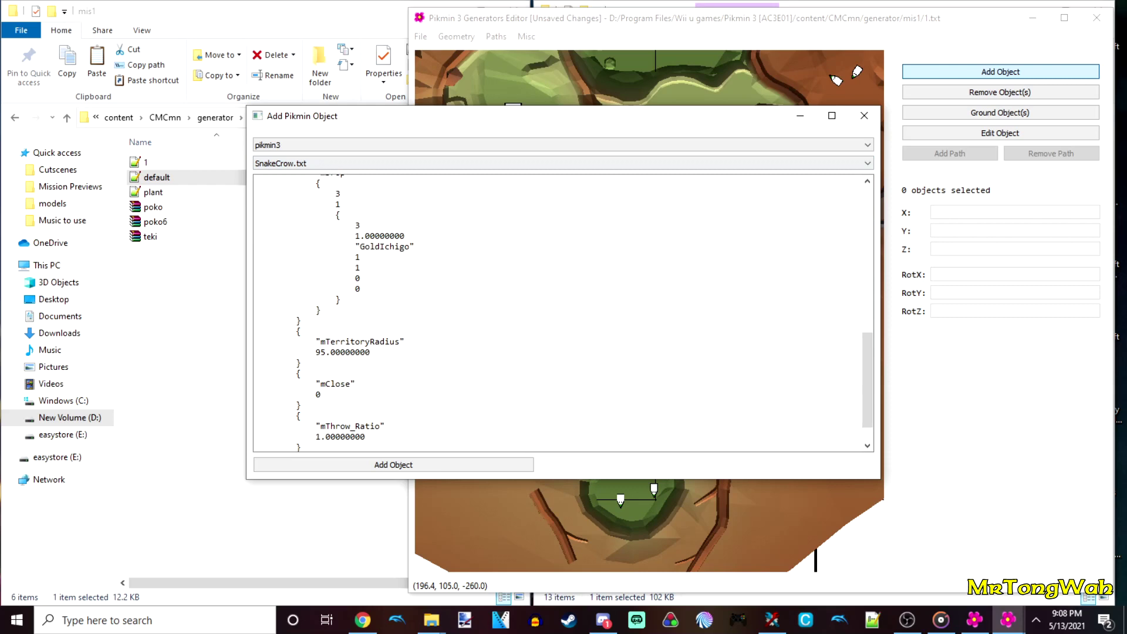
pyautogui.scroll(1, 563, 312)
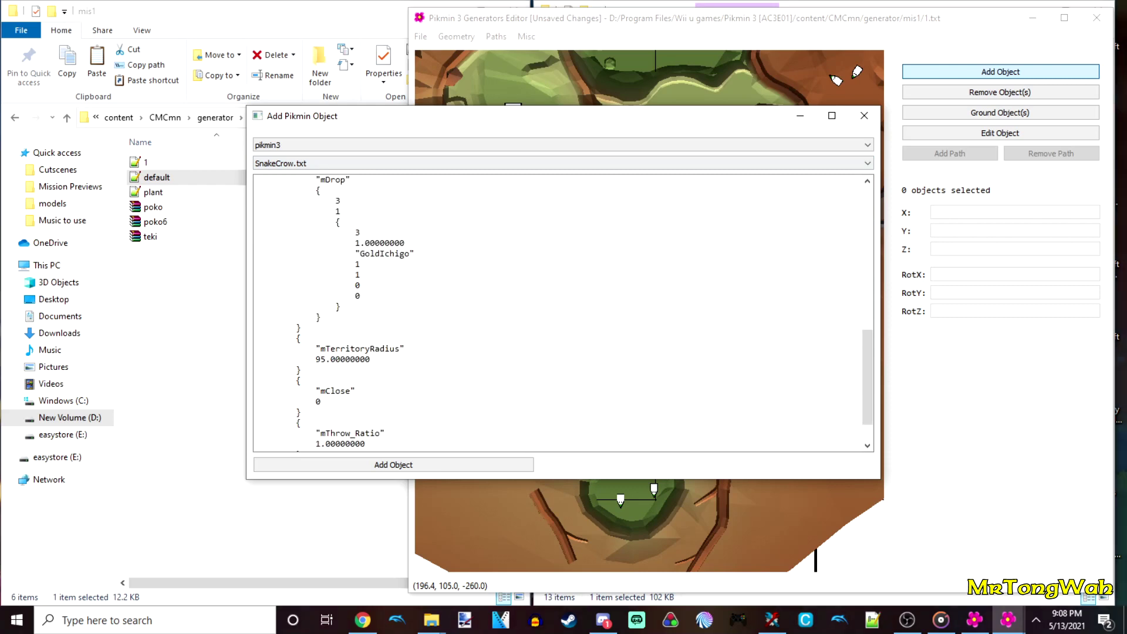
pyautogui.scroll(-2, 562, 312)
pyautogui.click(393, 464)
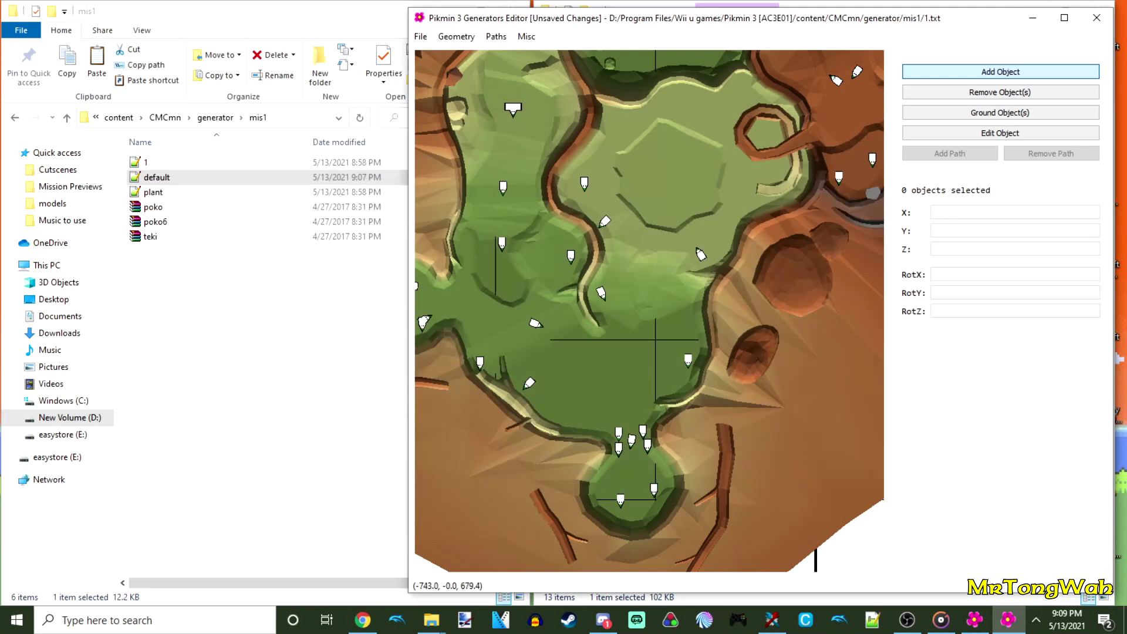
pyautogui.click(595, 384)
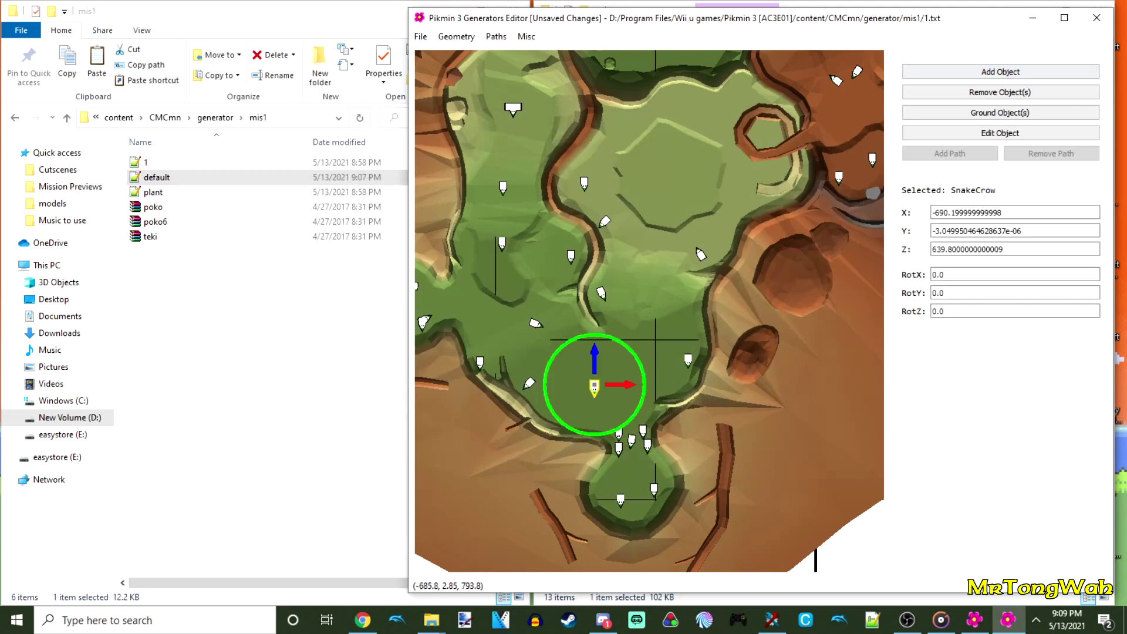
pyautogui.moveTo(616, 360); pyautogui.dragTo(617, 360)
# Open the placed SnakeCrow's object data and change its object name to Frog.
pyautogui.scroll(3, 605, 424)
pyautogui.moveTo(611, 428); pyautogui.dragTo(692, 395, button='middle')
pyautogui.click(1000, 133)
pyautogui.moveTo(277, 147); pyautogui.dragTo(306, 147)
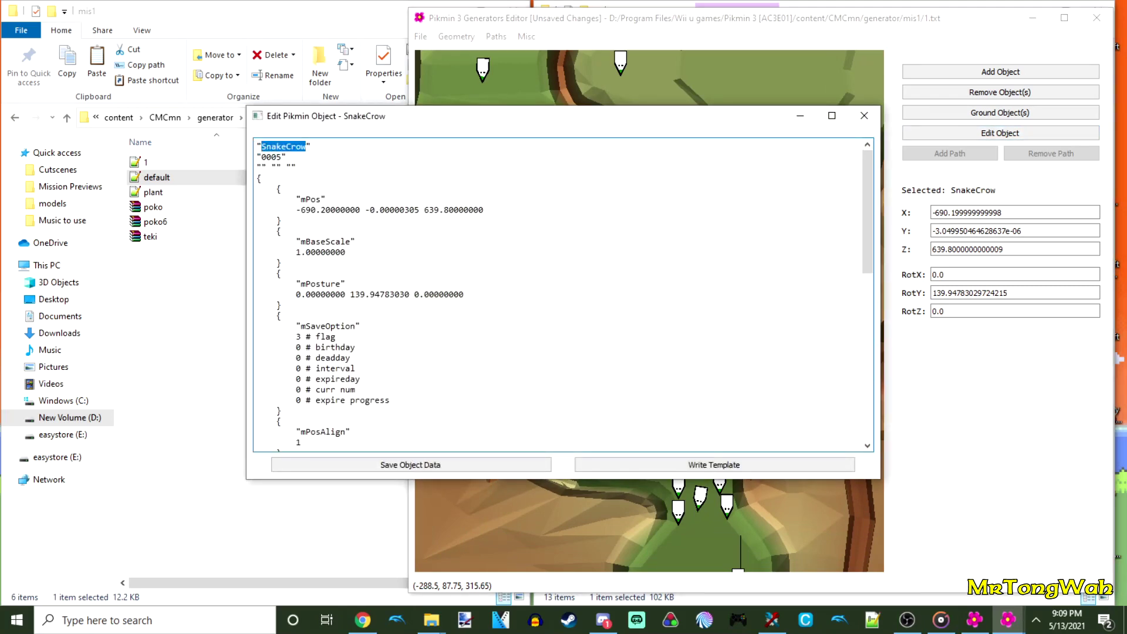
pyautogui.write('Frog')
# Replace GoldIchigo with Strawberry in the mDrop section, save the object data and deselect the object.
pyautogui.scroll(-15, 562, 294)
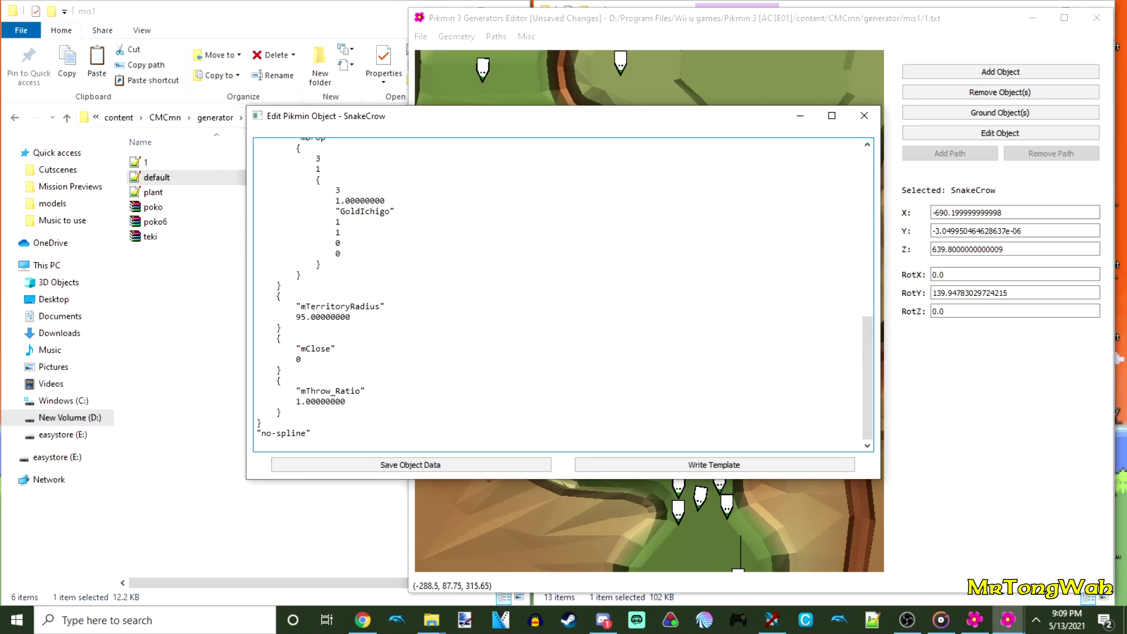
pyautogui.scroll(7, 562, 293)
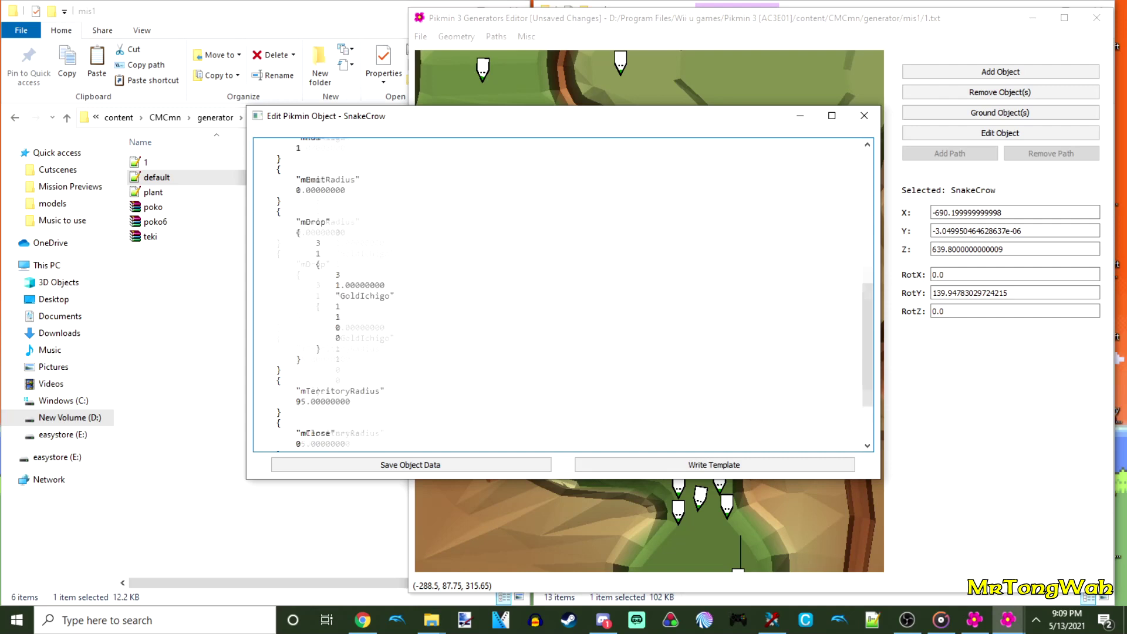
pyautogui.scroll(-3, 563, 294)
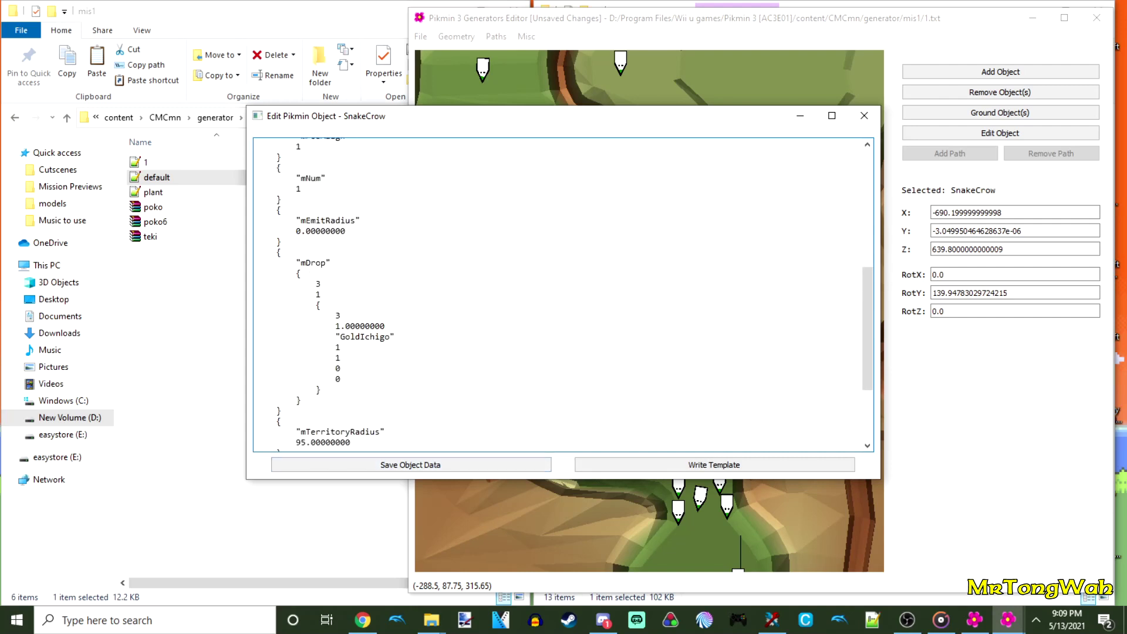
pyautogui.moveTo(340, 336); pyautogui.dragTo(389, 337)
pyautogui.press('BackSpace')
pyautogui.click(411, 464)
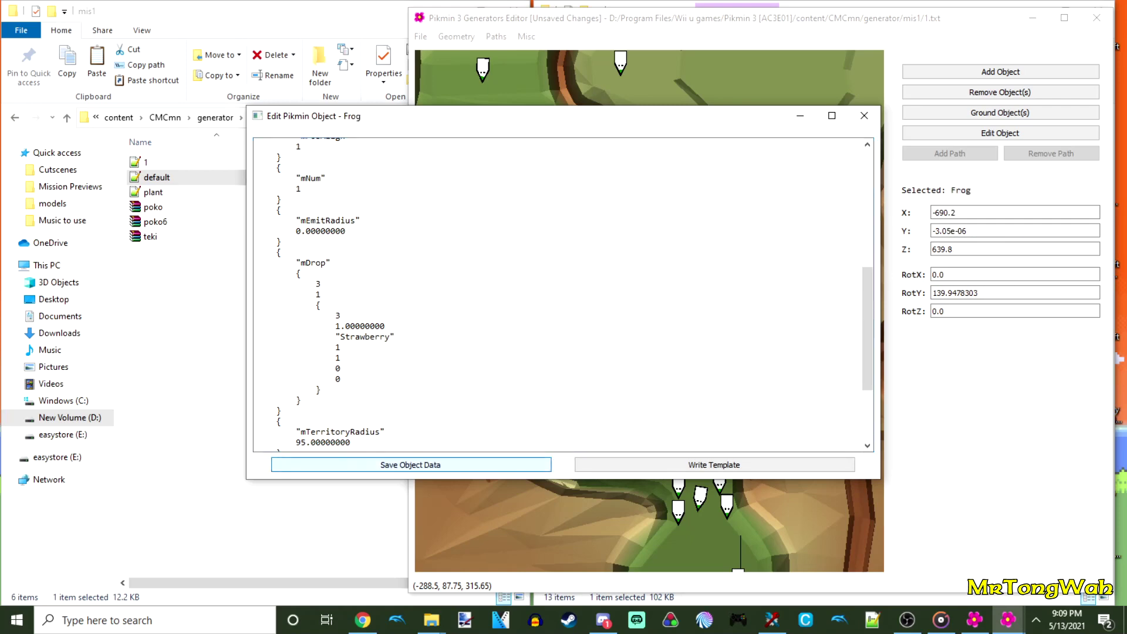
pyautogui.click(864, 116)
pyautogui.click(747, 277)
# Change the Gate in the northwestern green corridor to DenkiGate in its object data, save the data and deselect it.
pyautogui.scroll(-5, 747, 277)
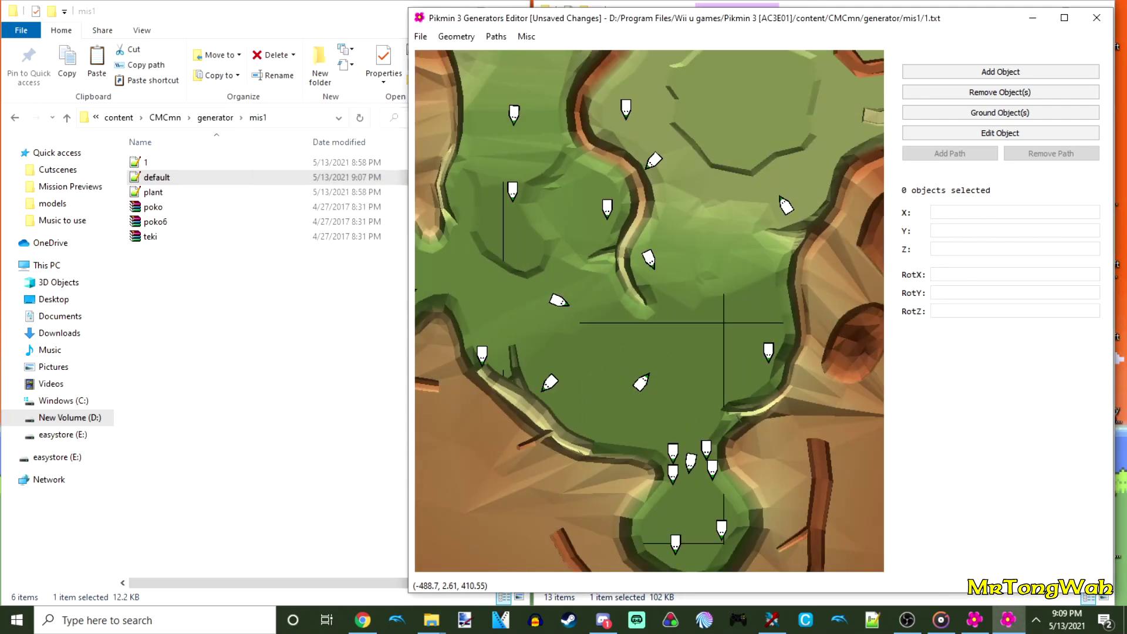
pyautogui.scroll(3, 506, 102)
pyautogui.moveTo(506, 102); pyautogui.dragTo(619, 263, button='middle')
pyautogui.scroll(1, 619, 262)
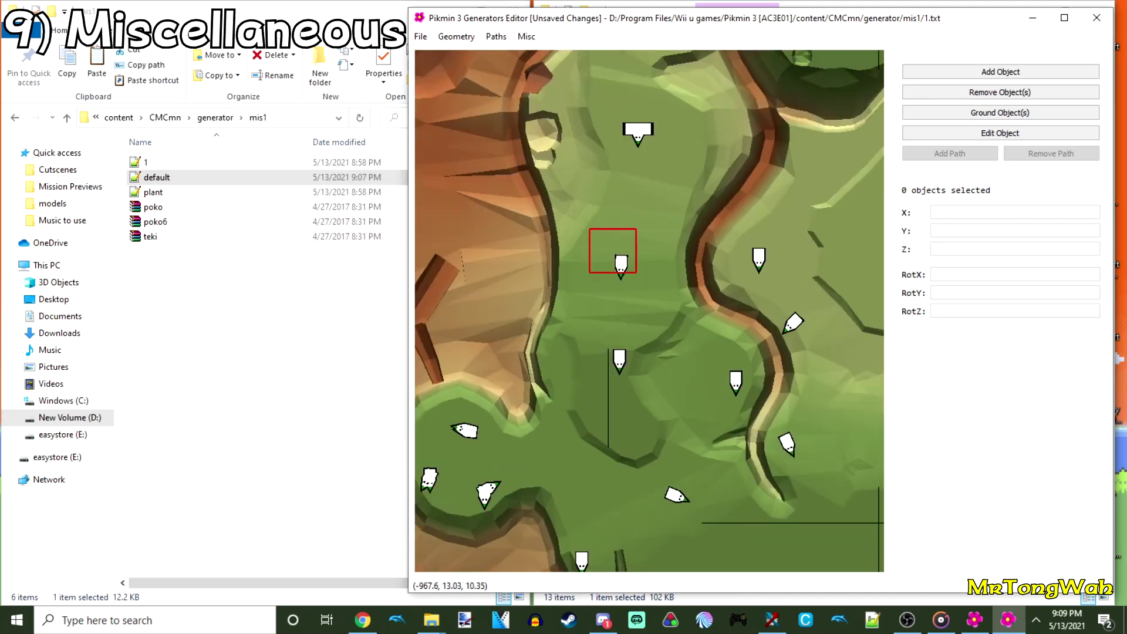
pyautogui.click(620, 265)
pyautogui.scroll(3, 610, 250)
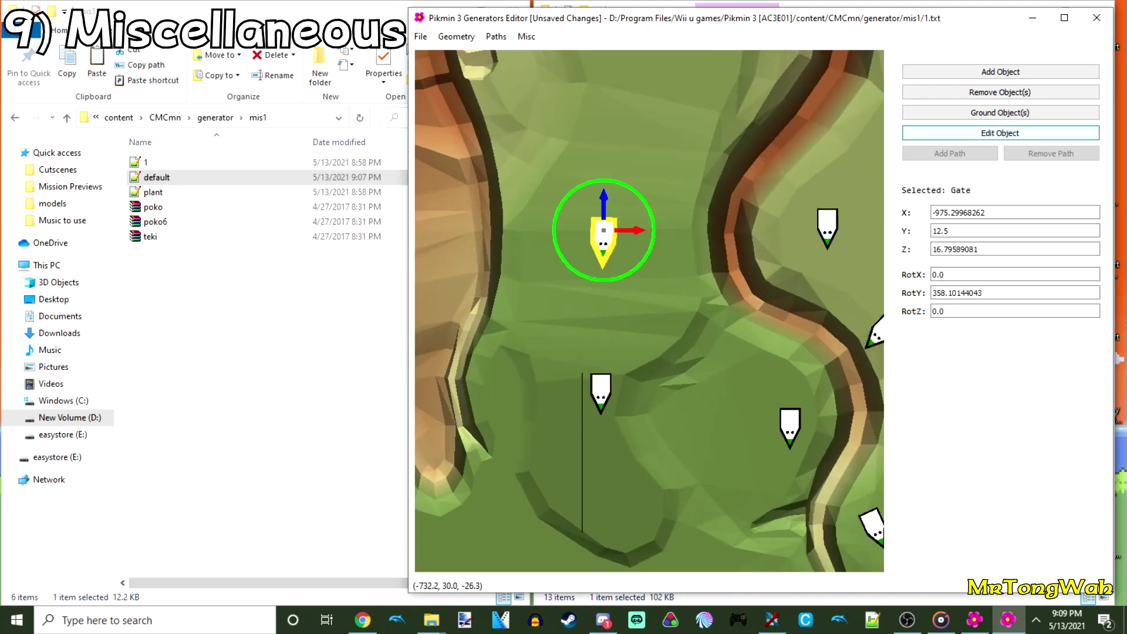
pyautogui.click(1001, 132)
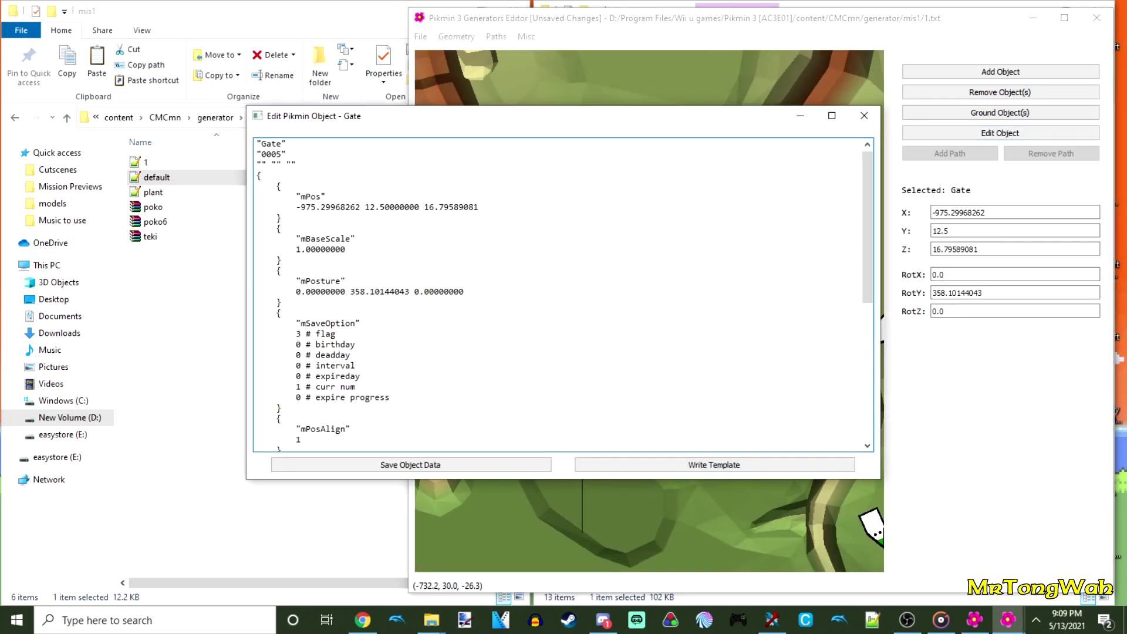
pyautogui.scroll(-8, 558, 293)
pyautogui.scroll(8, 558, 294)
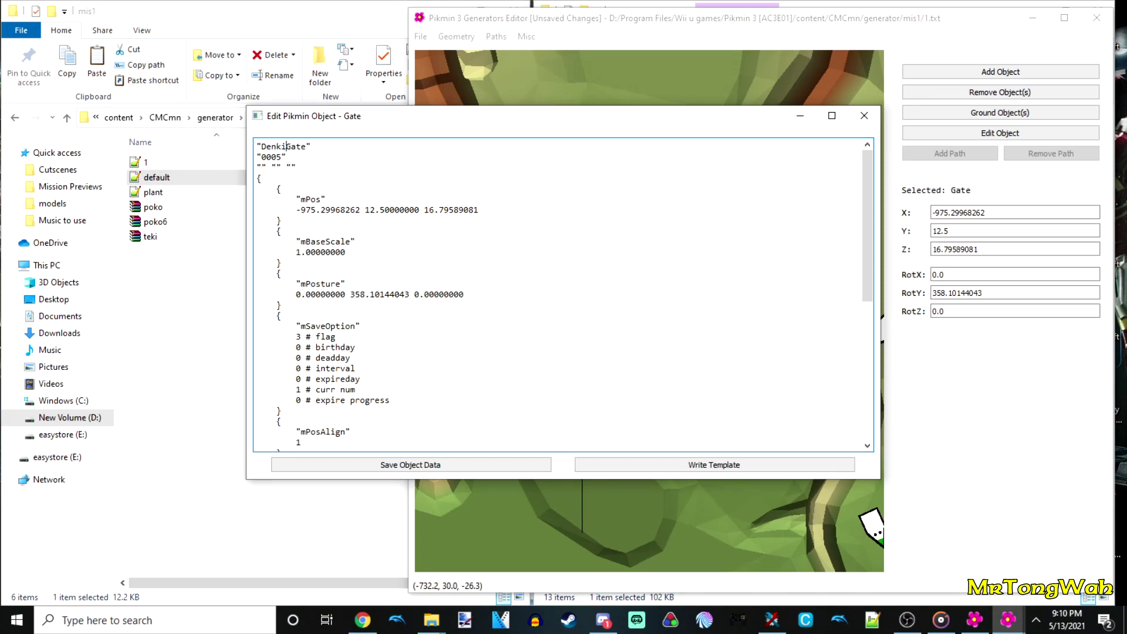
pyautogui.click(411, 465)
pyautogui.click(865, 116)
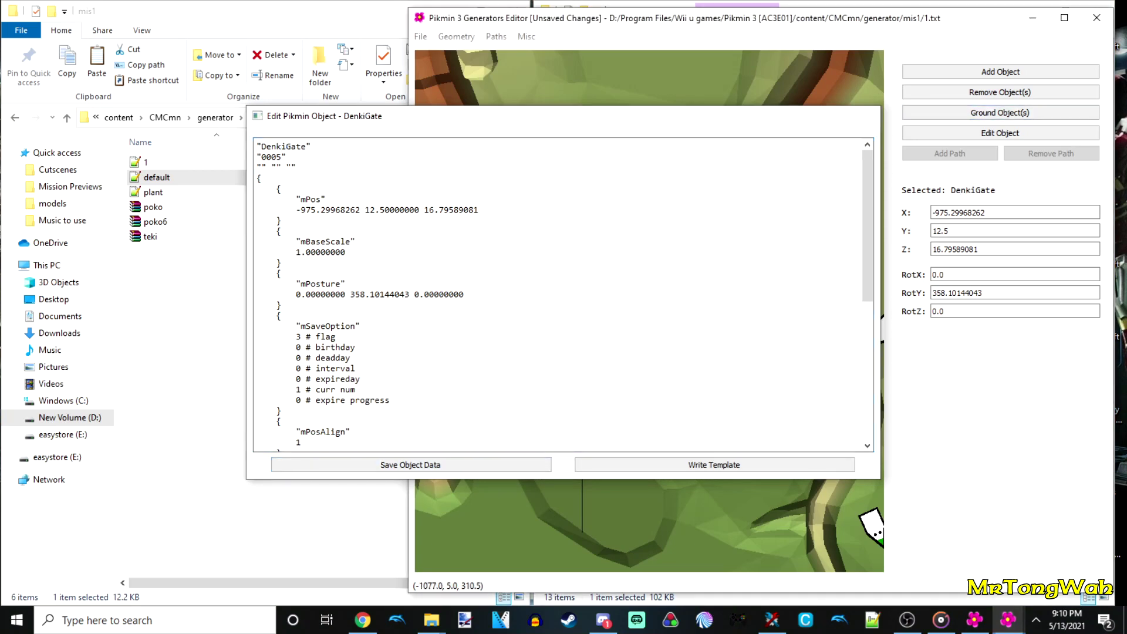
pyautogui.click(656, 275)
# Save the changes to 1.txt and close the Generators Editor.
pyautogui.scroll(-10, 649, 311)
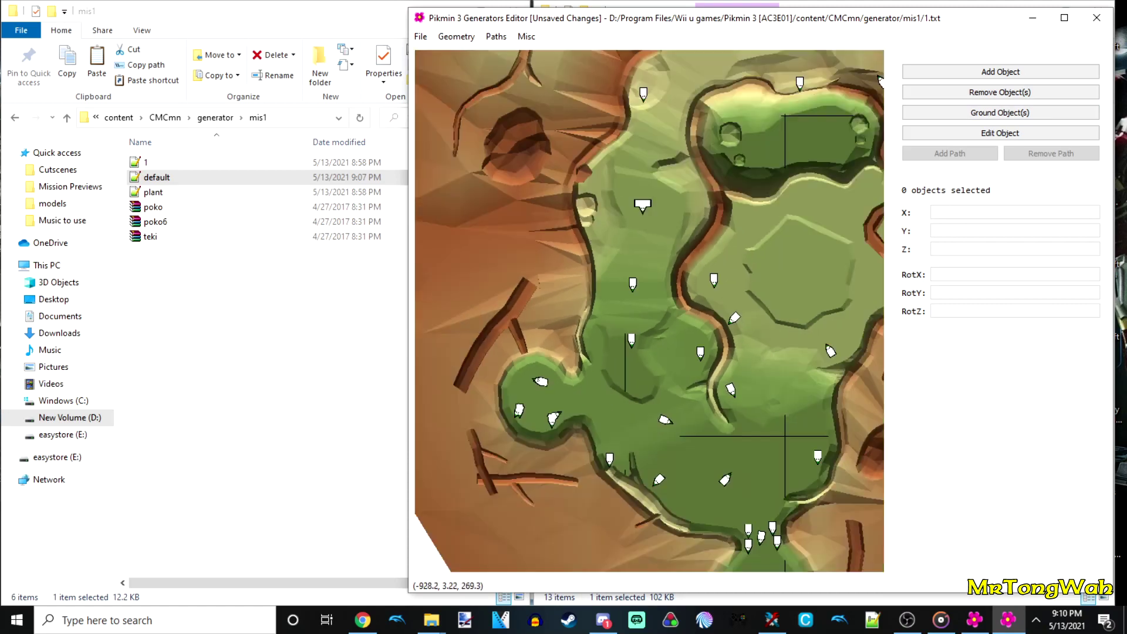
pyautogui.hotkey('ctrl', 's')
pyautogui.scroll(-4, 649, 311)
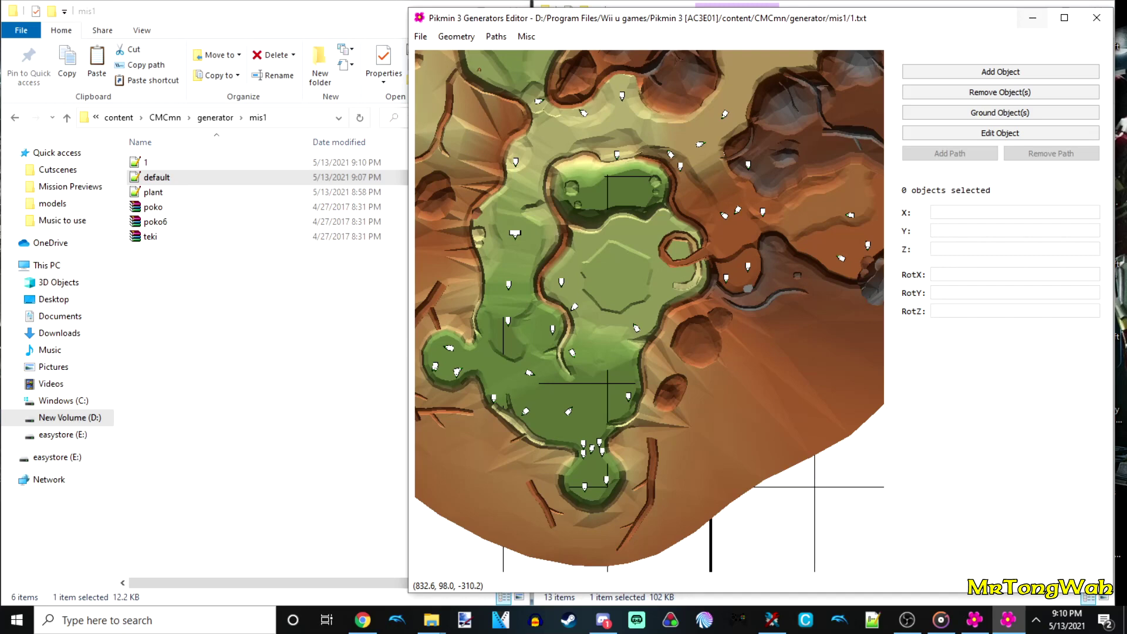
pyautogui.hotkey('alt', 'F4')
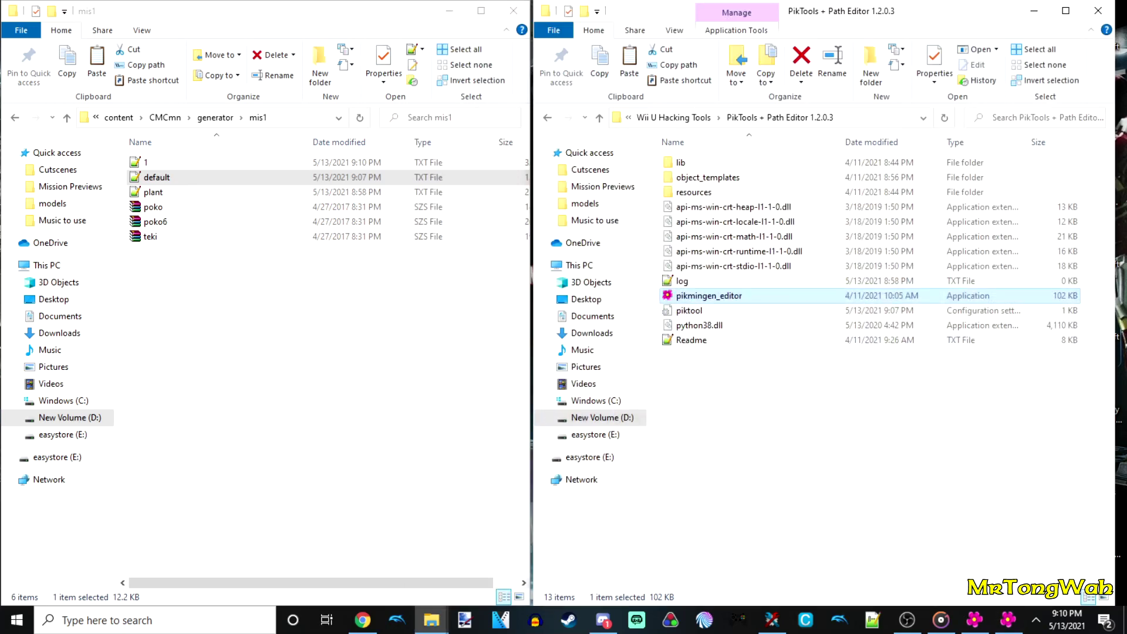
# Switch to Toolbox and replace the raw data of 1.txt in poko.szs with the edited 1 text file from mis1.
pyautogui.hotkey('alt', 'Tab')
pyautogui.moveTo(763, 58); pyautogui.dragTo(728, 96)
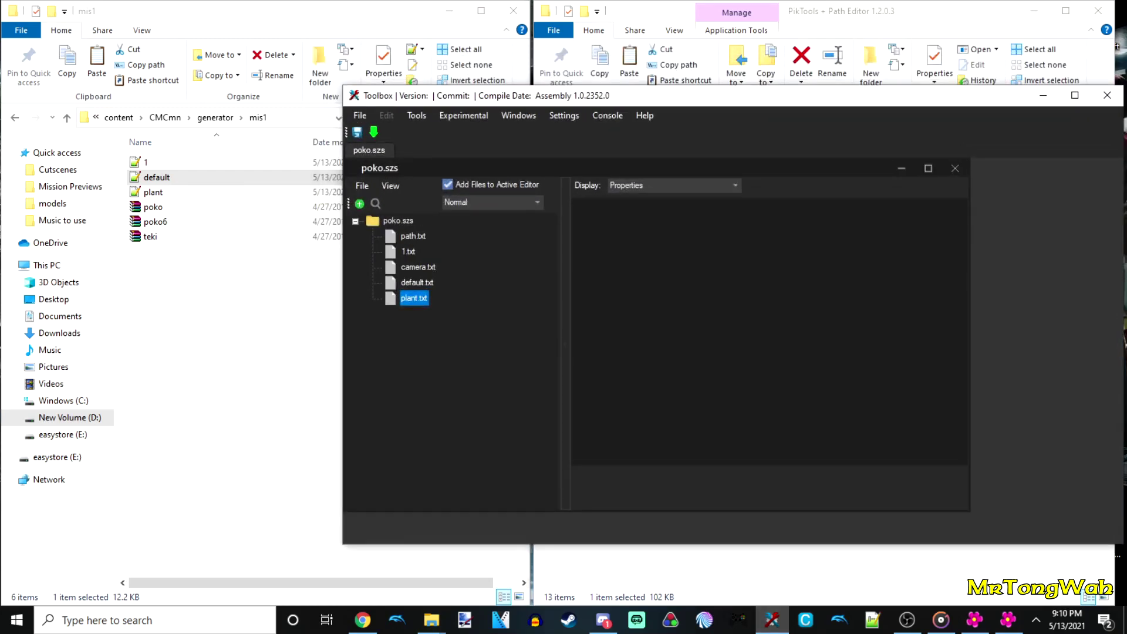
pyautogui.click(407, 251)
pyautogui.rightClick(407, 251)
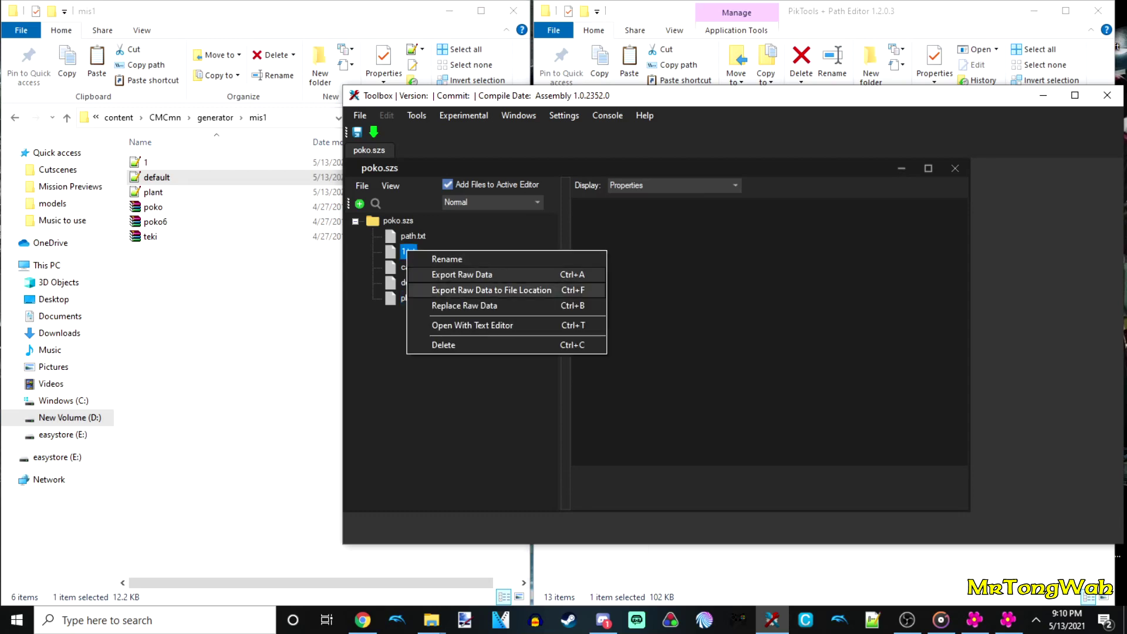
pyautogui.click(464, 305)
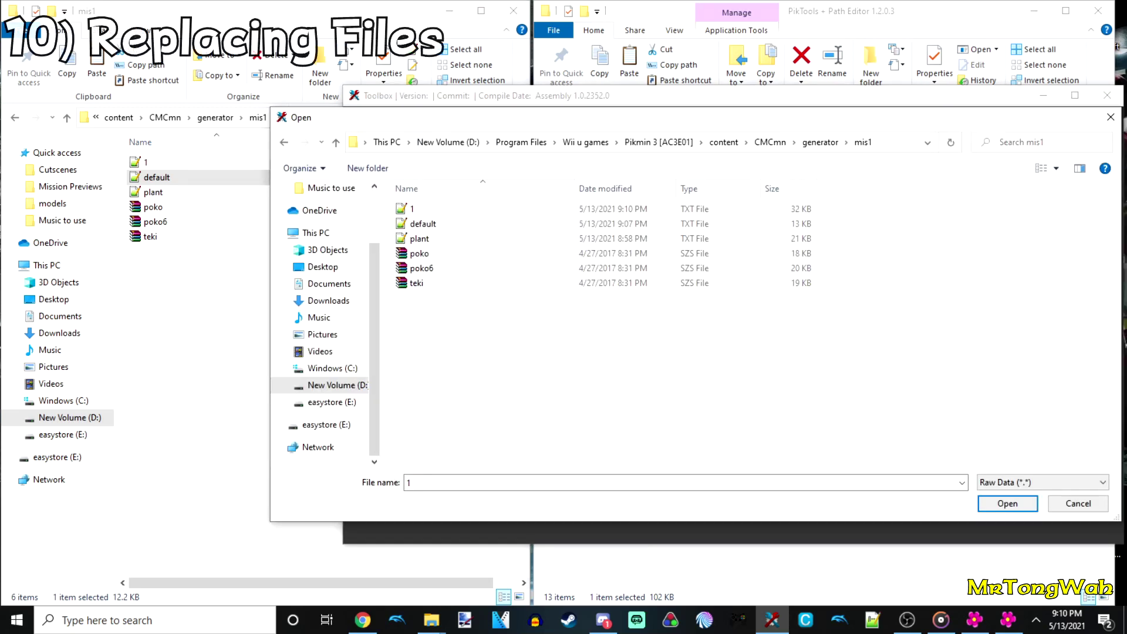
pyautogui.moveTo(457, 120); pyautogui.dragTo(754, 141)
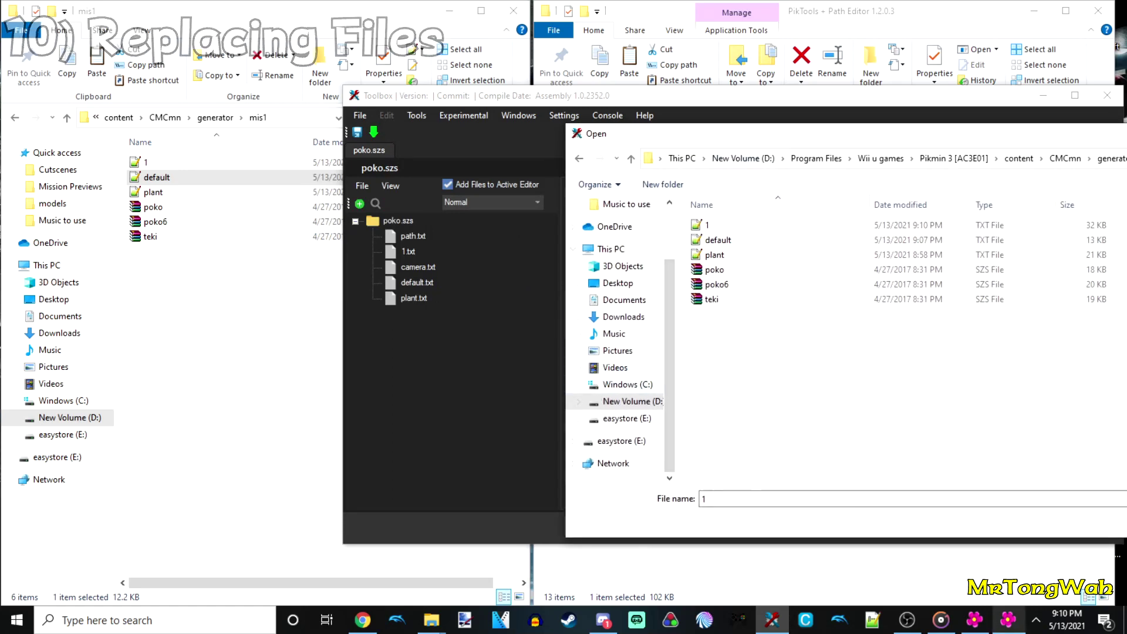
pyautogui.moveTo(1008, 620)
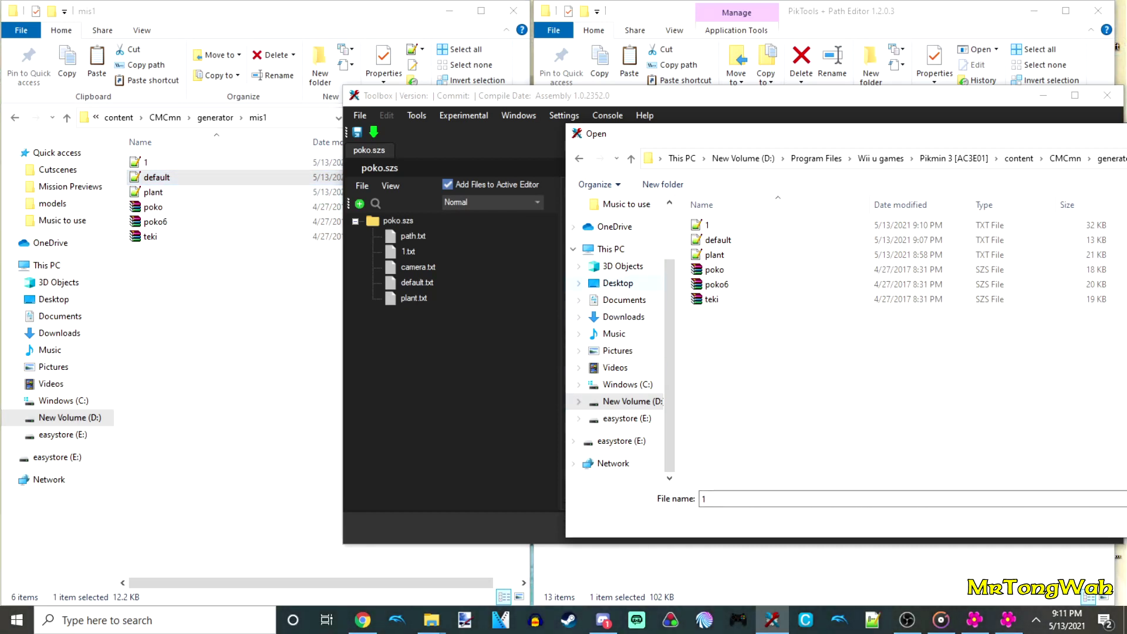
pyautogui.doubleClick(707, 226)
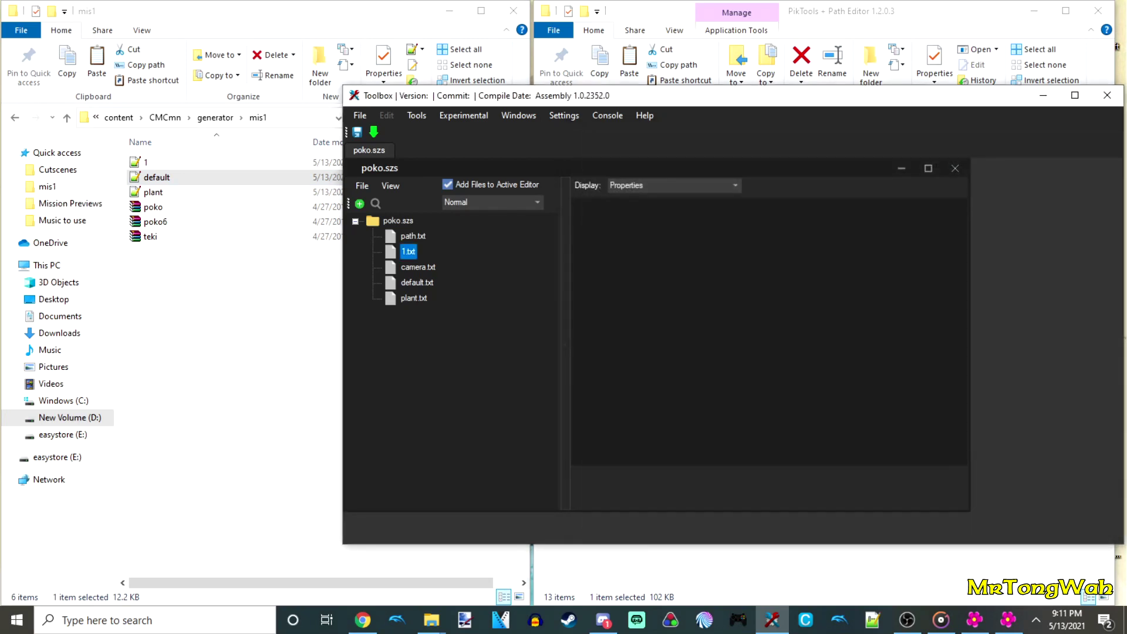
# Replace the raw data of default.txt in poko.szs with the edited default text file from mis1.
pyautogui.rightClick(408, 251)
pyautogui.click(464, 337)
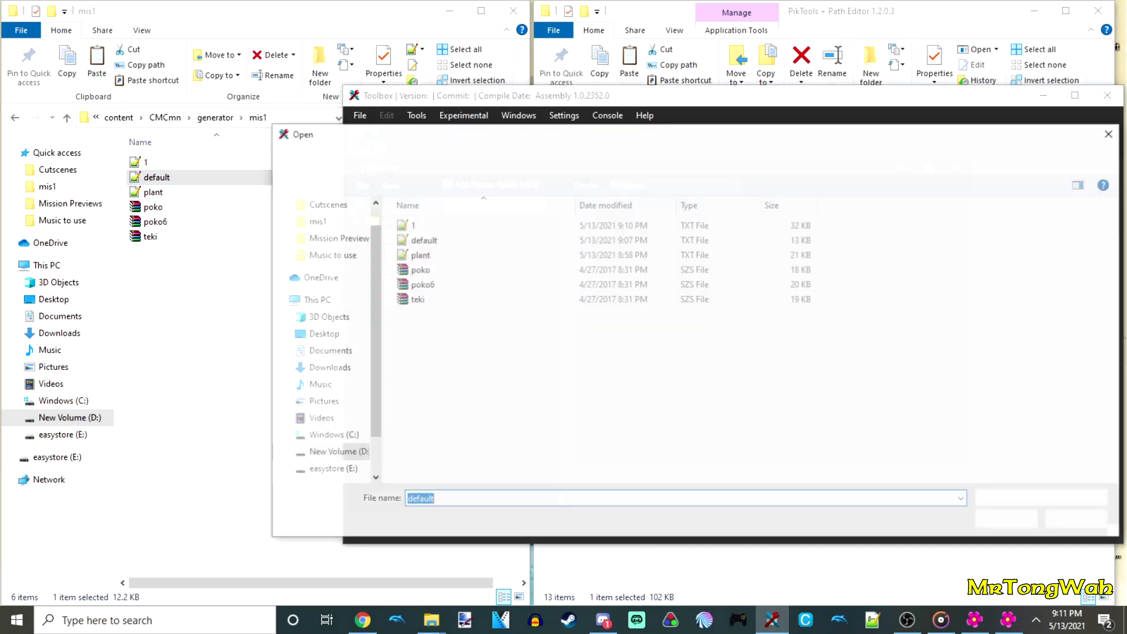
pyautogui.doubleClick(425, 240)
# Save the modified poko.szs archive in the mis1 folder and dismiss the save notification.
pyautogui.moveTo(484, 98); pyautogui.dragTo(411, 113)
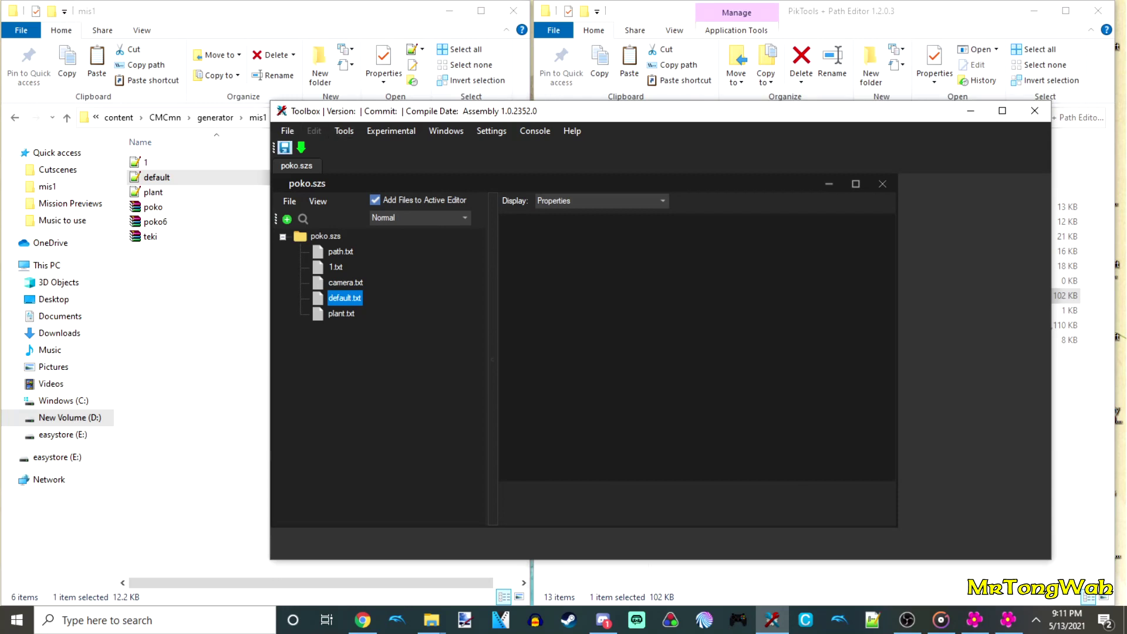
pyautogui.click(285, 147)
pyautogui.press('Return')
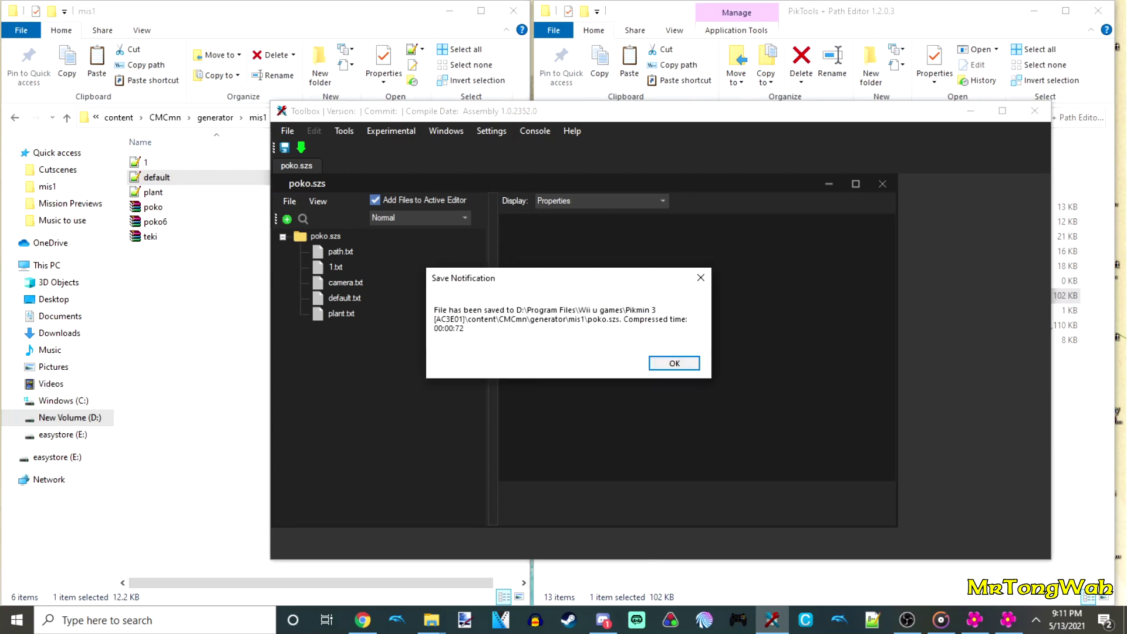
pyautogui.press('Return')
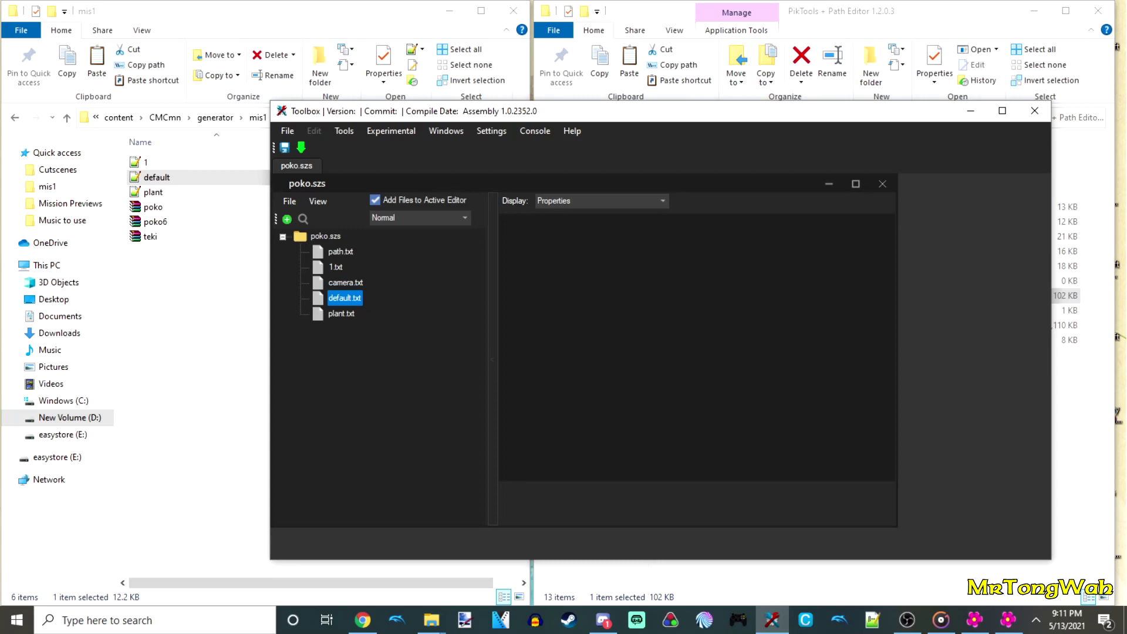
# Switch to Cemu, launch Pikmin 3 and open Stage 1, Tropical Forest, in the Collect treasure! missions.
pyautogui.click(805, 620)
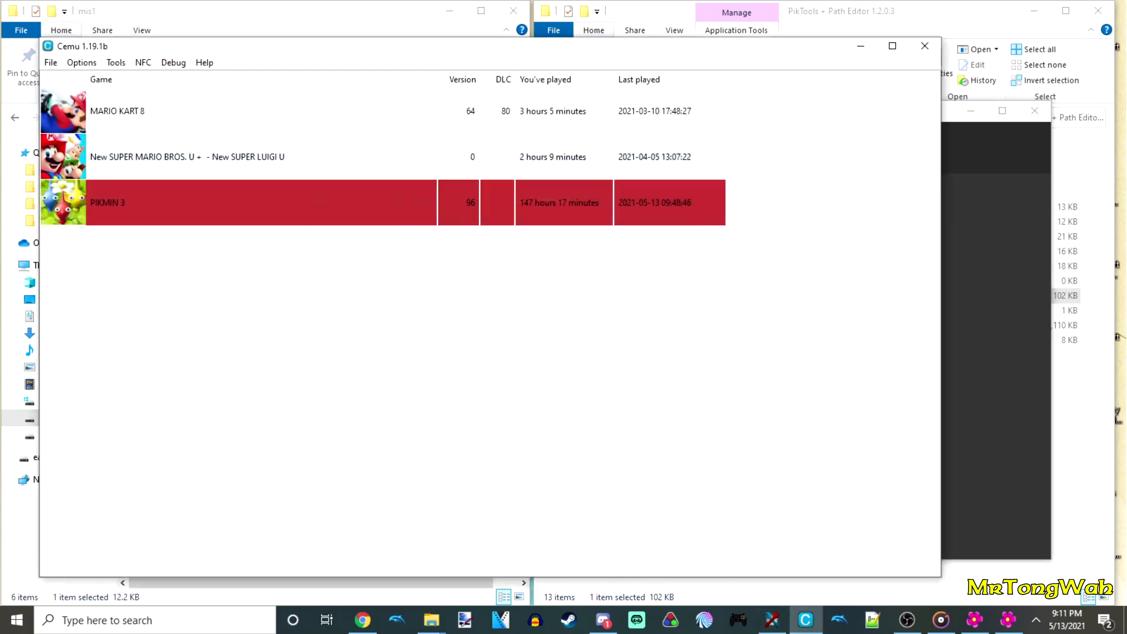
pyautogui.moveTo(375, 47); pyautogui.dragTo(477, 31)
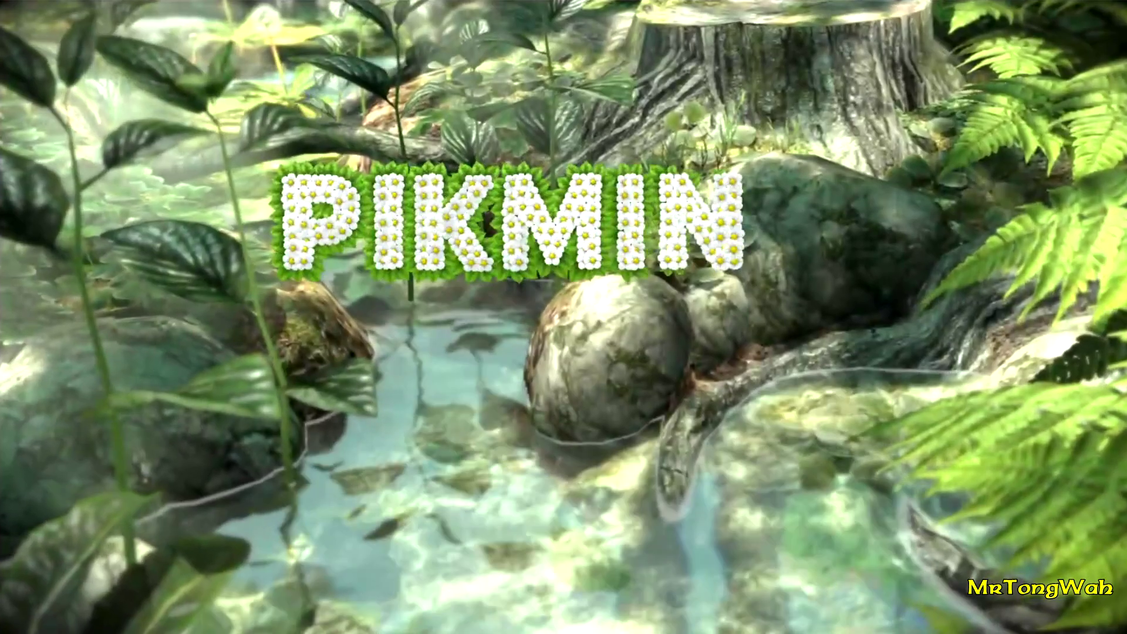
pyautogui.press('a')
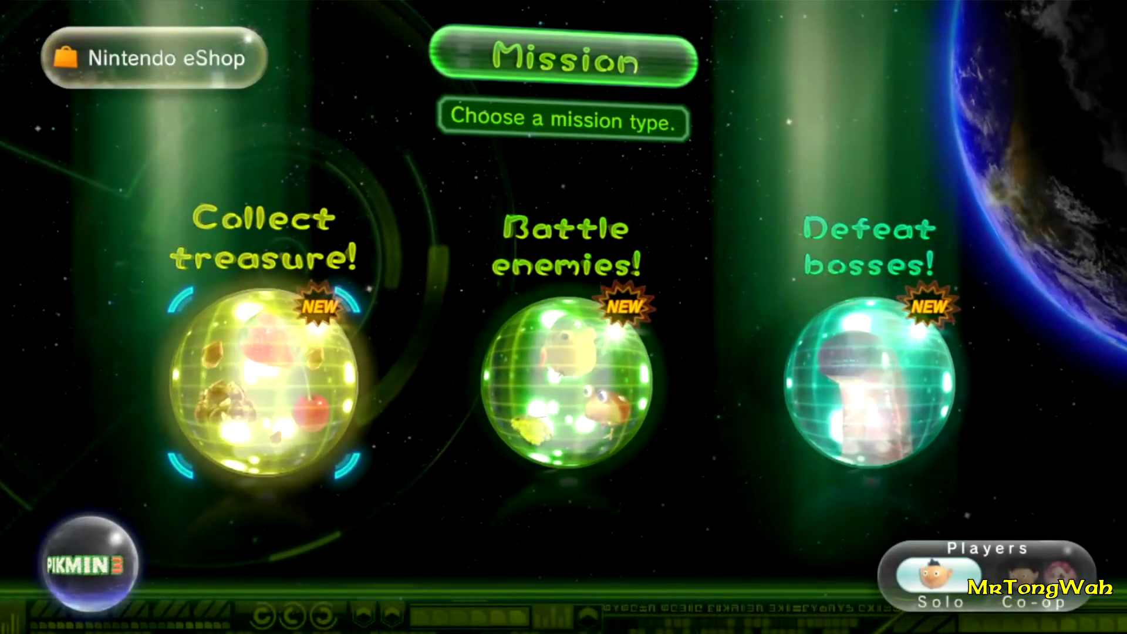
pyautogui.press('Return')
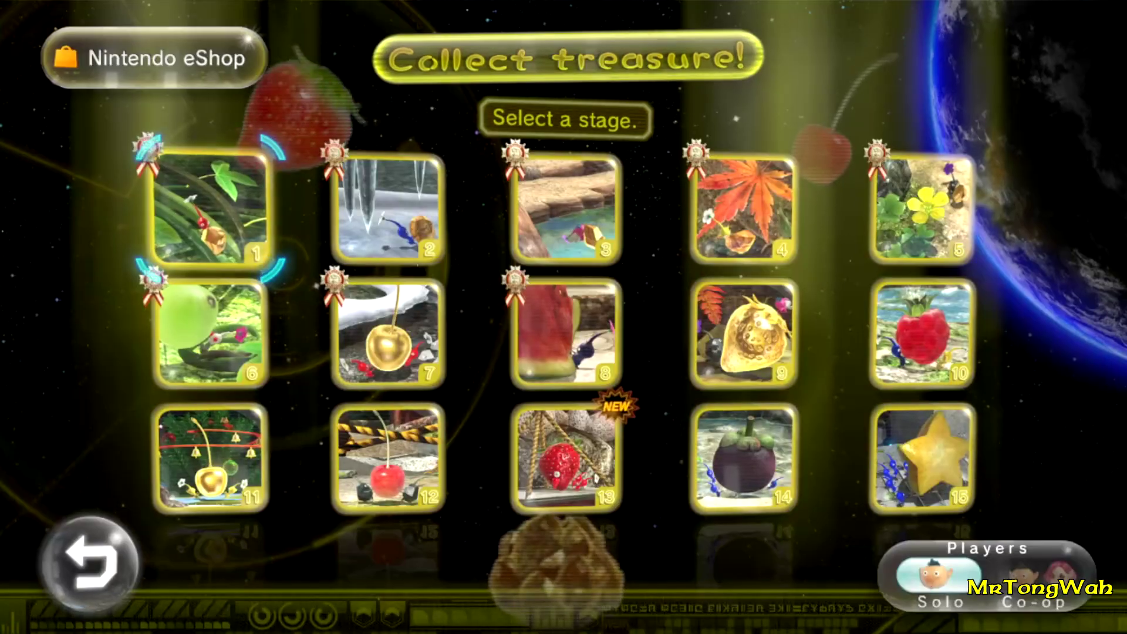
pyautogui.press('Return')
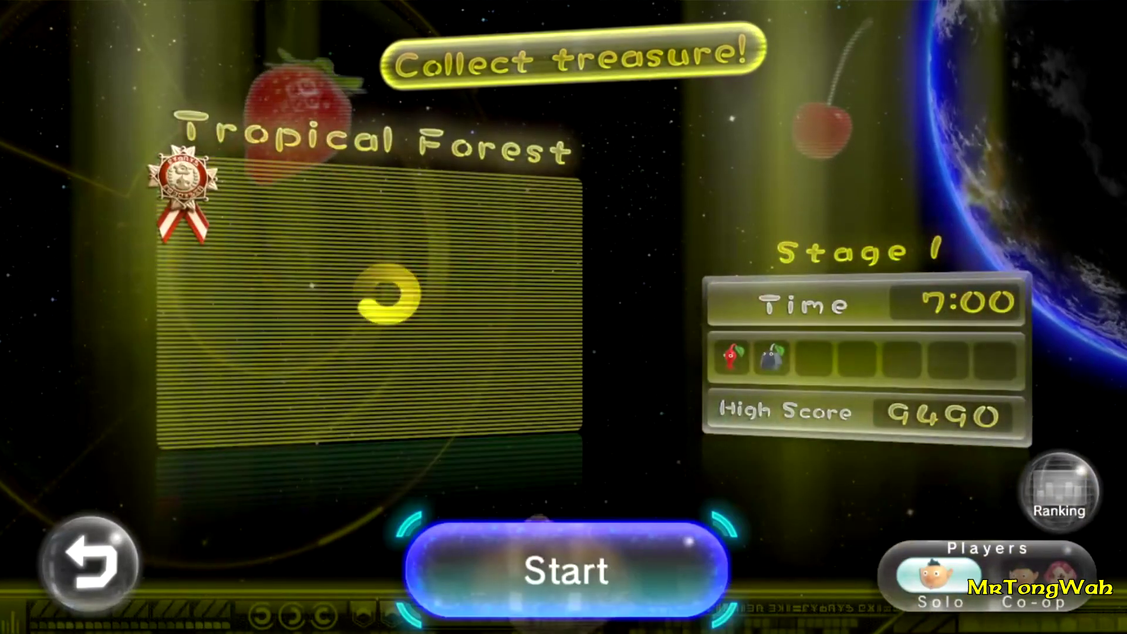